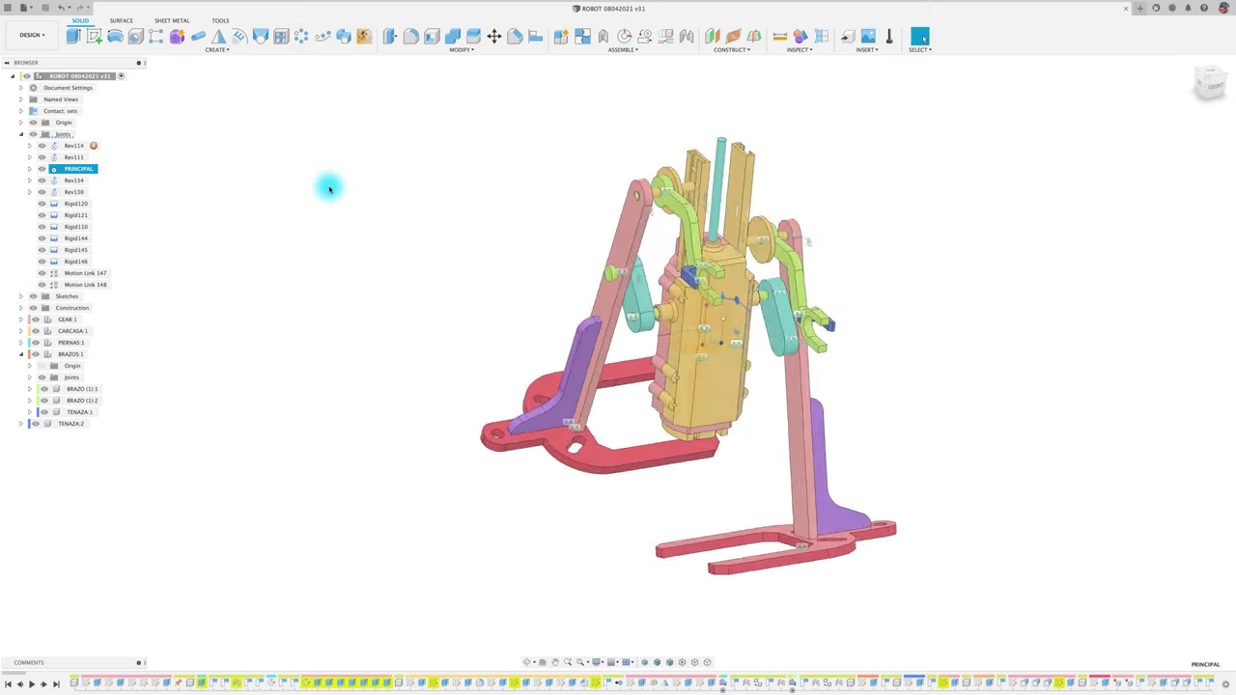
# - Collapse the Joints folder and the BRAZOS:1 component in the browser tree
pyautogui.click(20, 136)
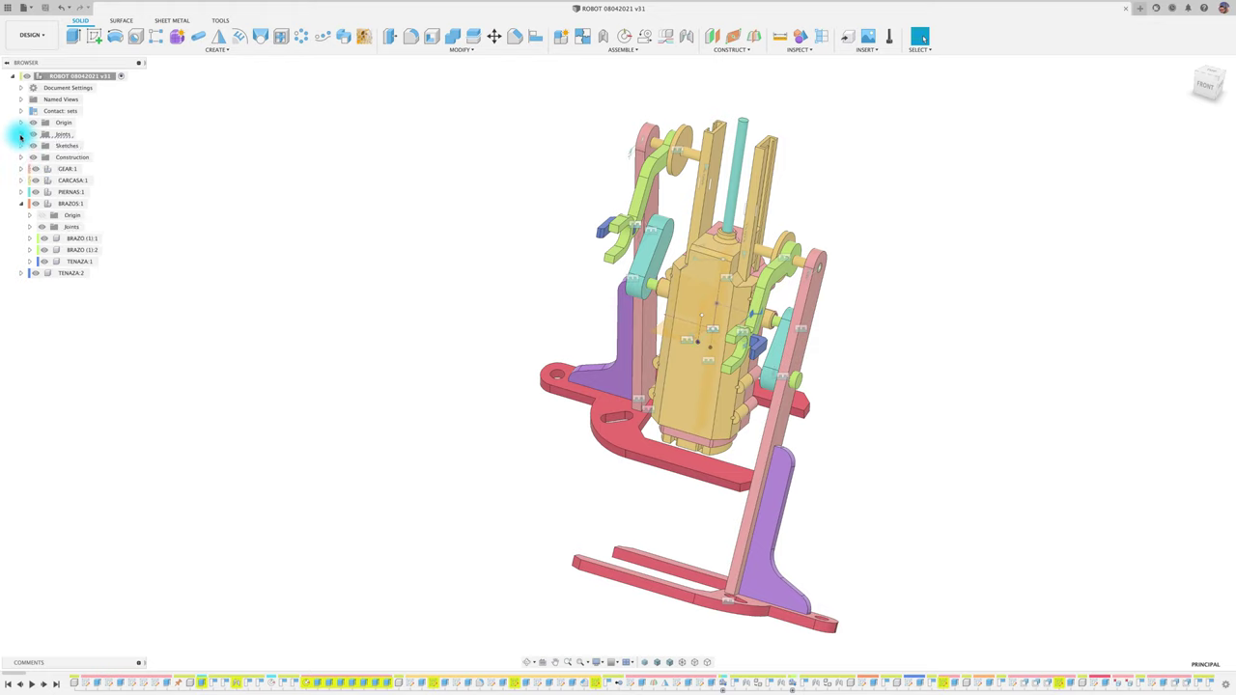
pyautogui.click(22, 204)
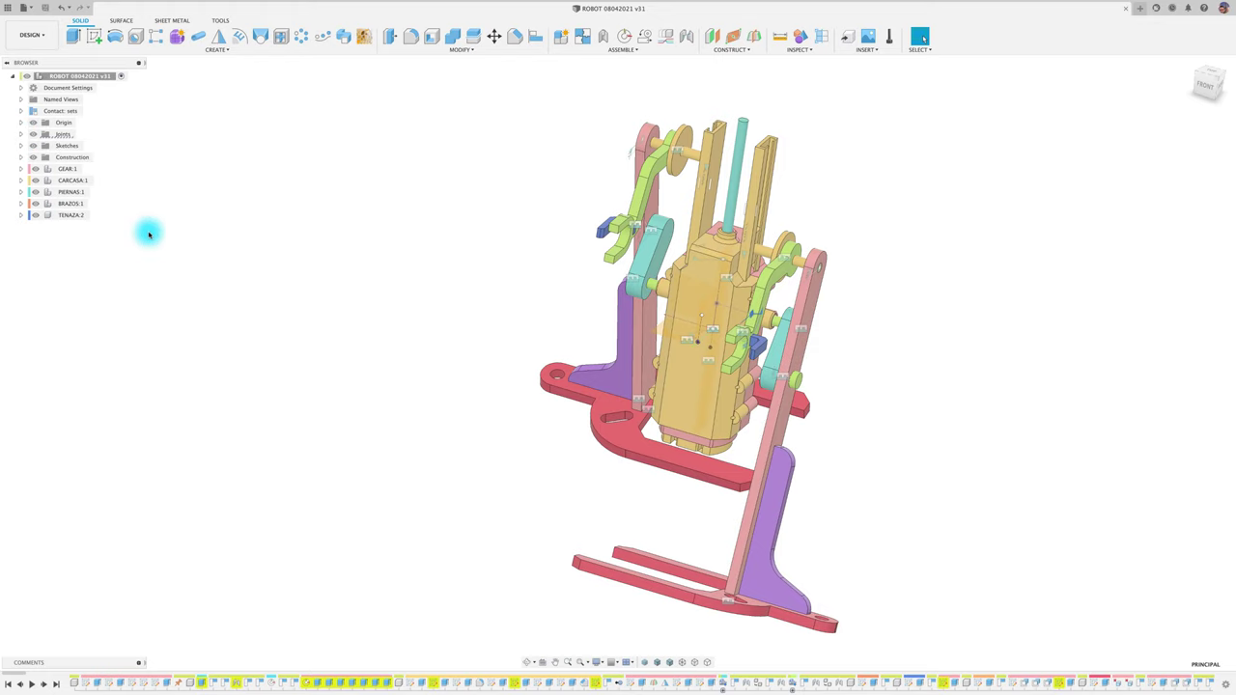
# - Create a new component CABEZA and orbit the robot to a frontal view
pyautogui.click(561, 38)
pyautogui.write('CABEZA')
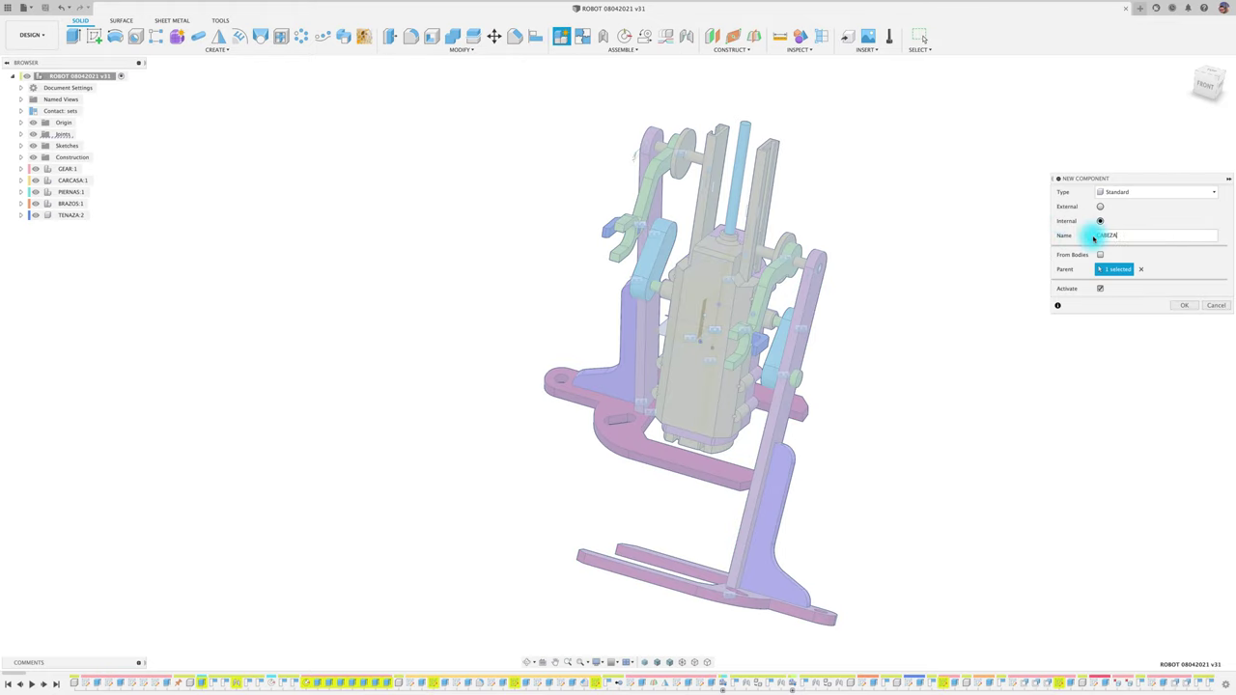
pyautogui.click(1197, 307)
pyautogui.keyDown('shift'); pyautogui.moveTo(1014, 231); pyautogui.dragTo(873, 218, button='middle'); pyautogui.keyUp('shift')
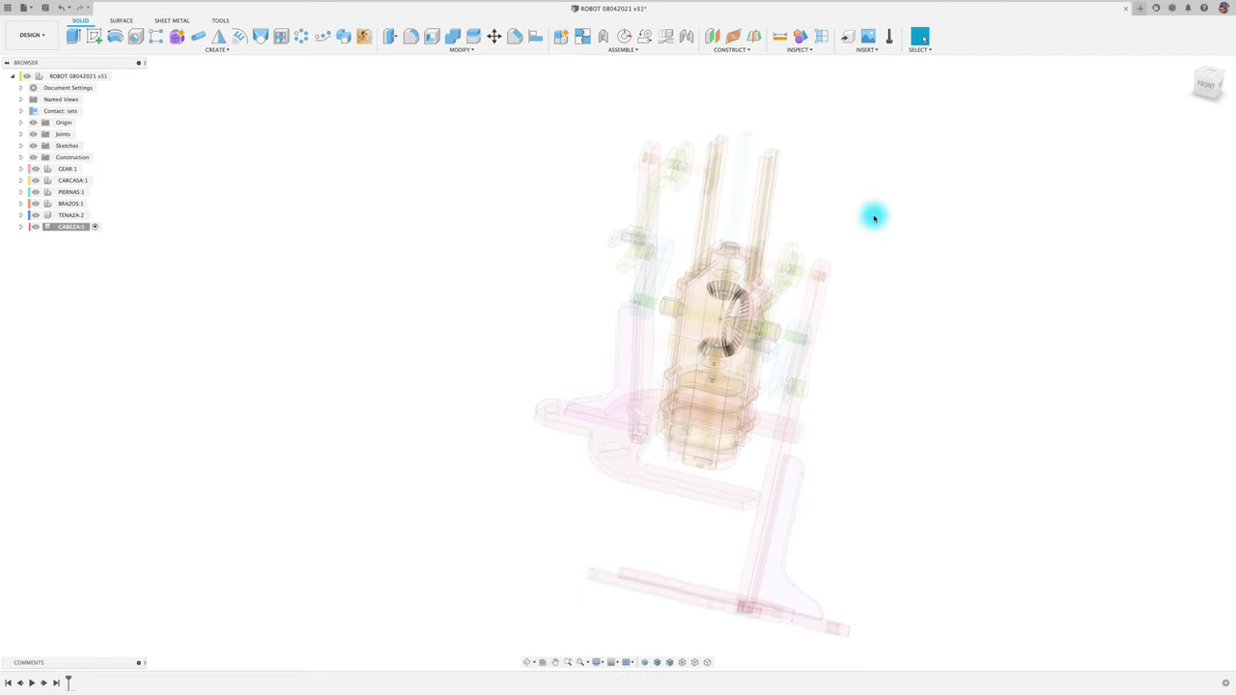
pyautogui.scroll(3, 873, 218)
pyautogui.keyDown('shift'); pyautogui.moveTo(769, 185); pyautogui.dragTo(705, 280, button='middle'); pyautogui.keyUp('shift')
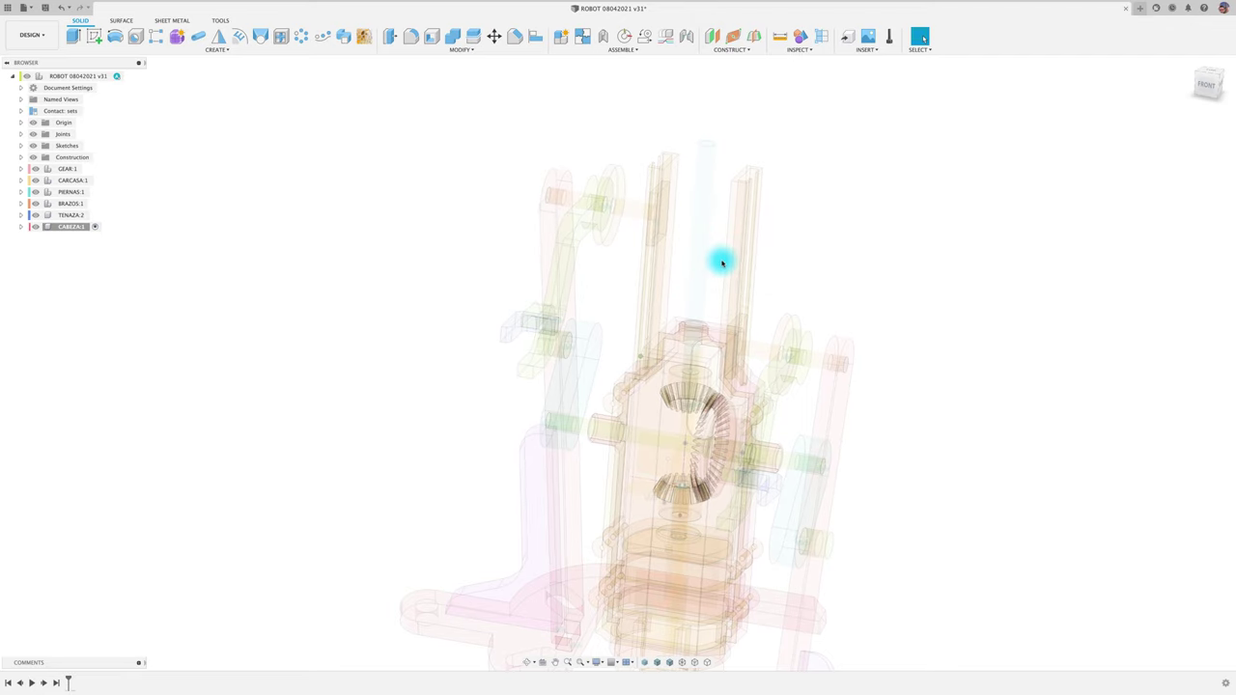
pyautogui.keyDown('shift'); pyautogui.hscroll(-3, 721, 261); pyautogui.keyUp('shift')
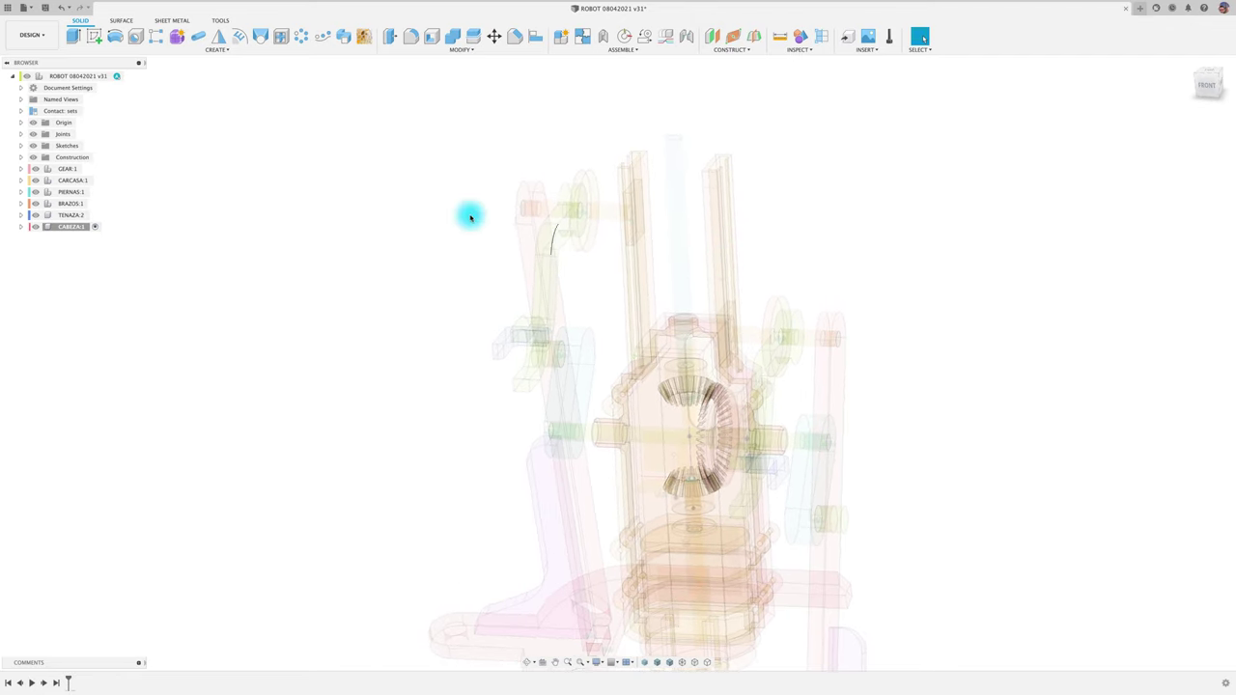
pyautogui.keyDown('shift'); pyautogui.hscroll(-5, 366, 197); pyautogui.keyUp('shift')
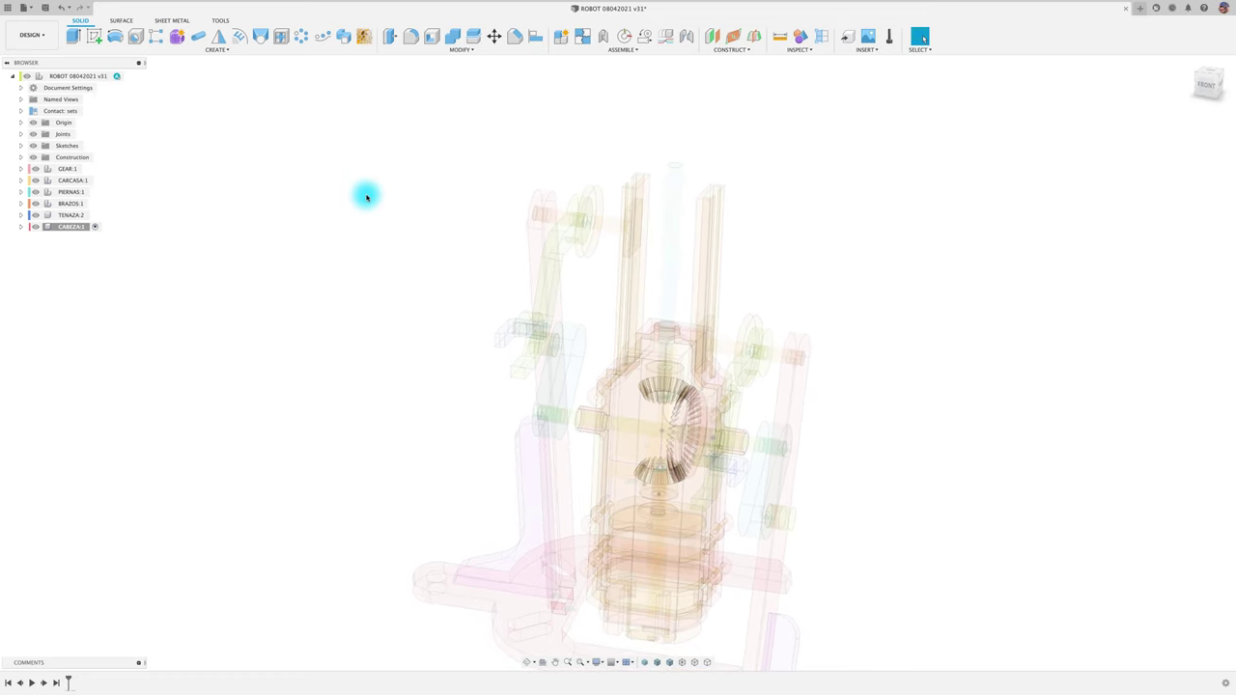
pyautogui.keyDown('shift'); pyautogui.hscroll(-2, 367, 196); pyautogui.keyUp('shift')
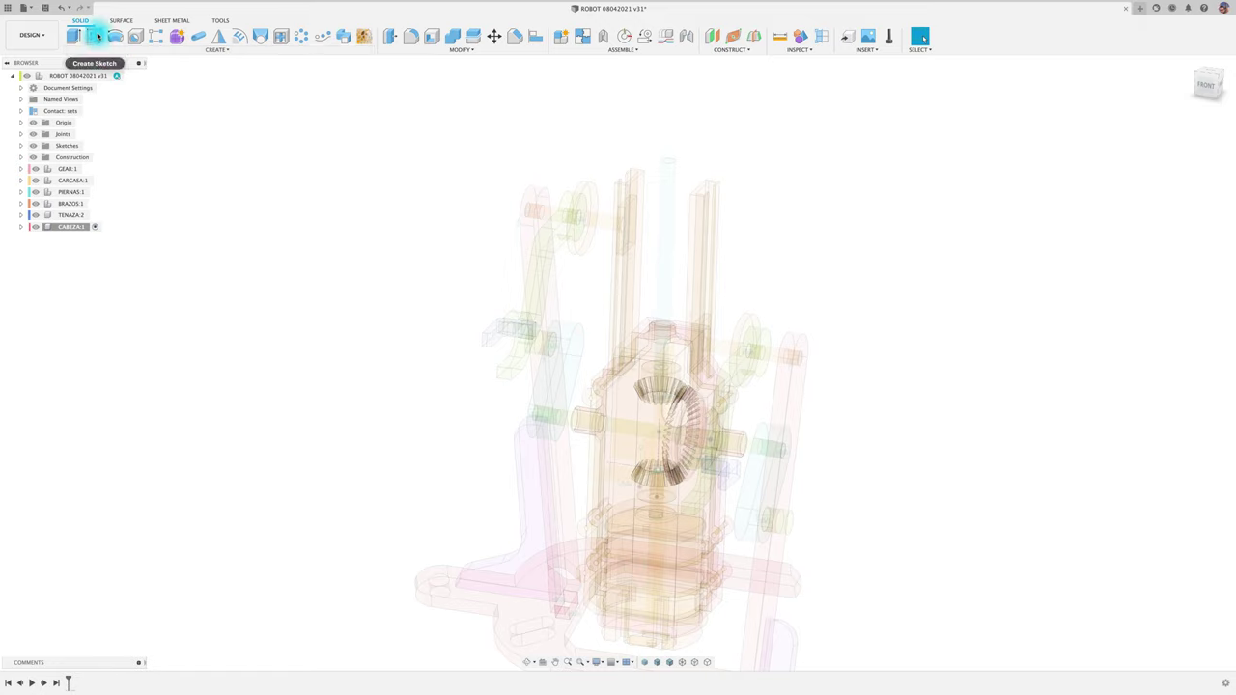
# - Finalize the CABEZA name and move TENAZA:2 inside BRAZOS:1
pyautogui.doubleClick(68, 227)
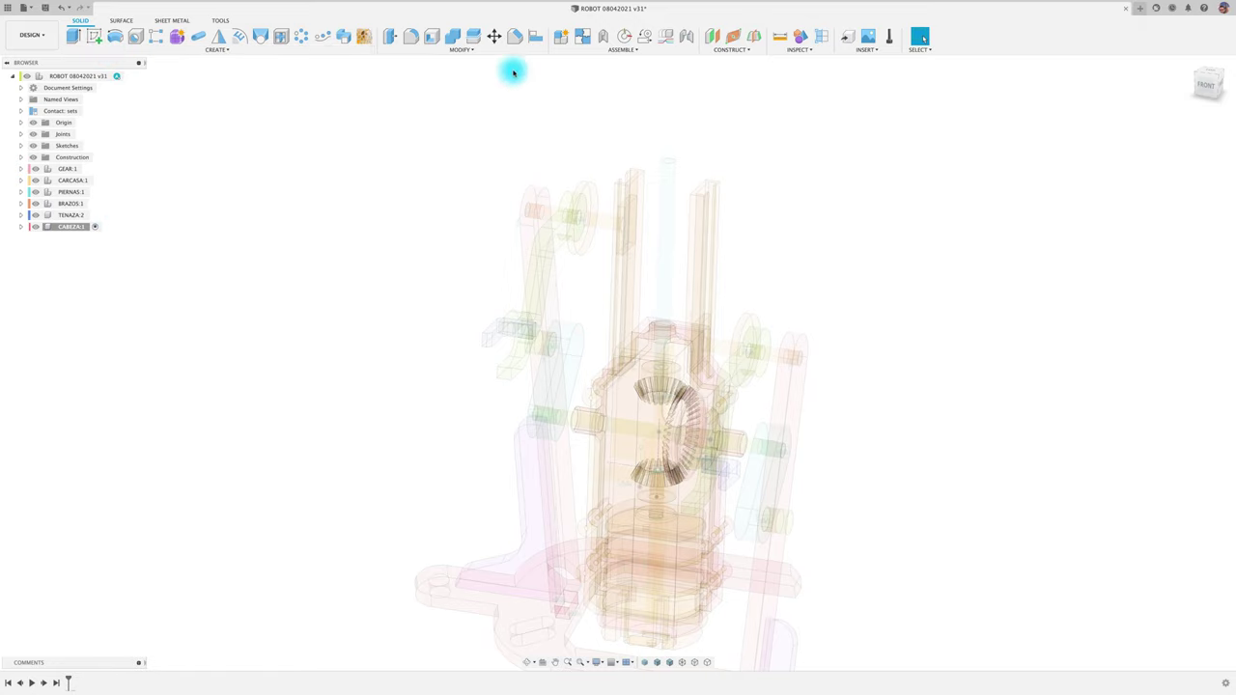
pyautogui.click(79, 229)
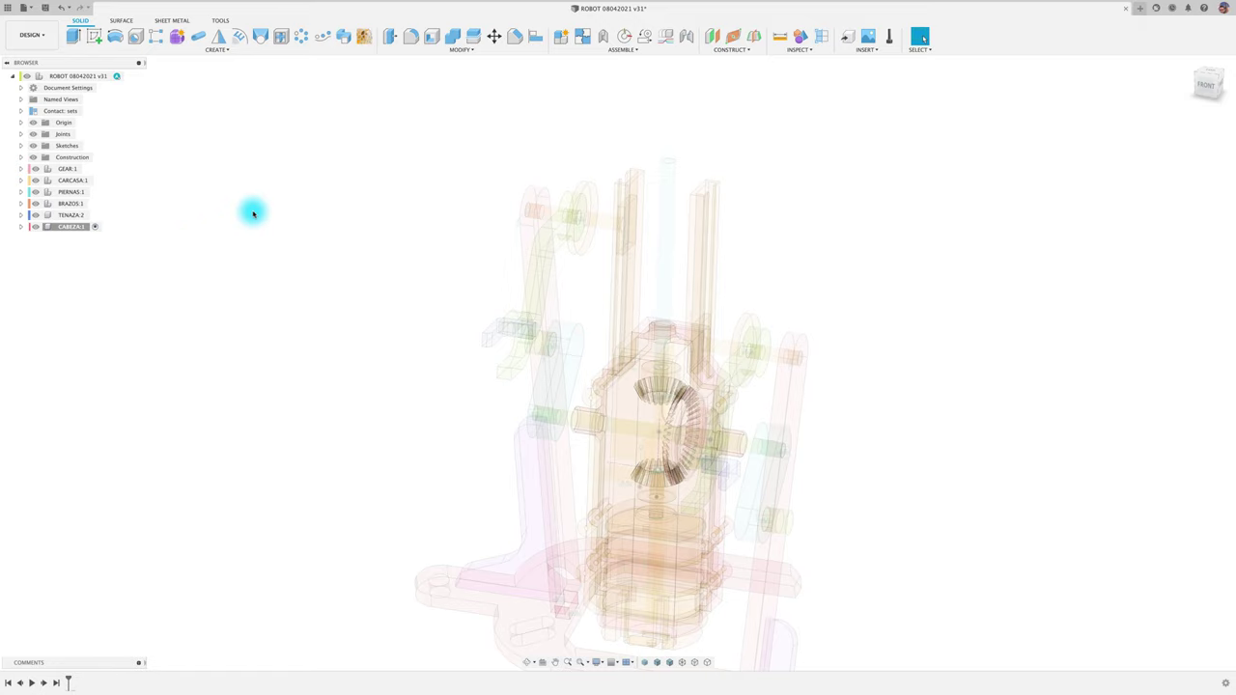
pyautogui.moveTo(69, 216); pyautogui.dragTo(83, 203)
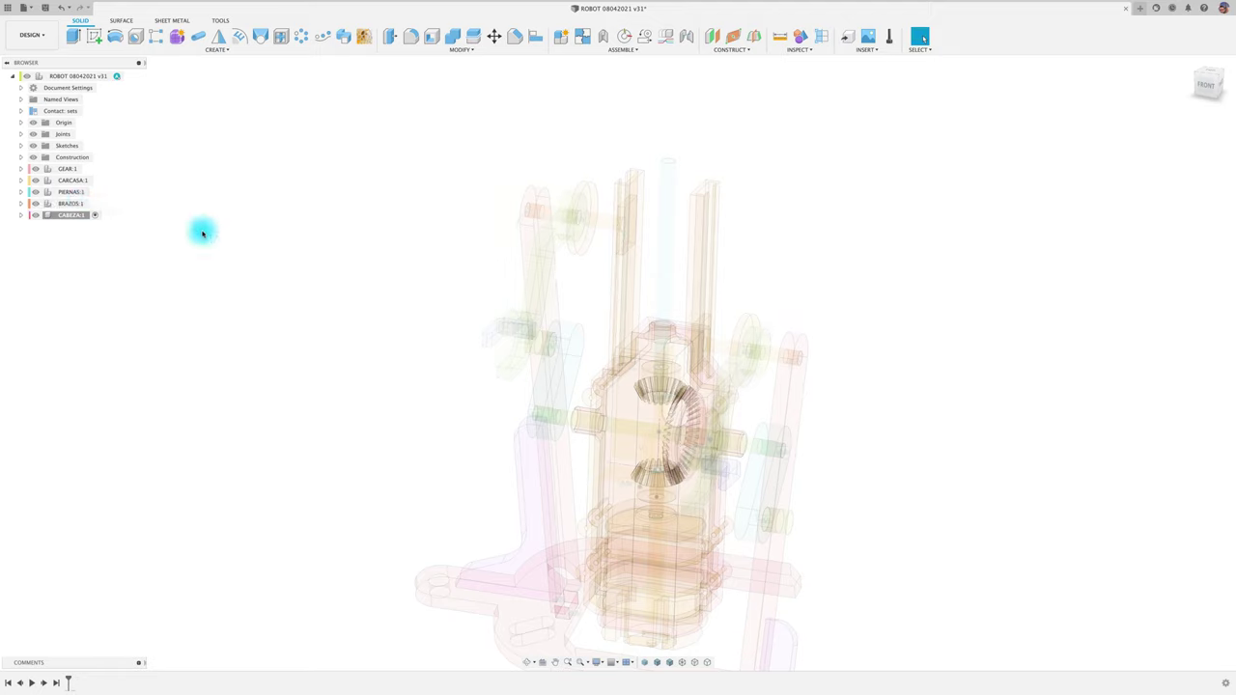
# - Create a new DISCO component inside CABEZA
pyautogui.click(562, 39)
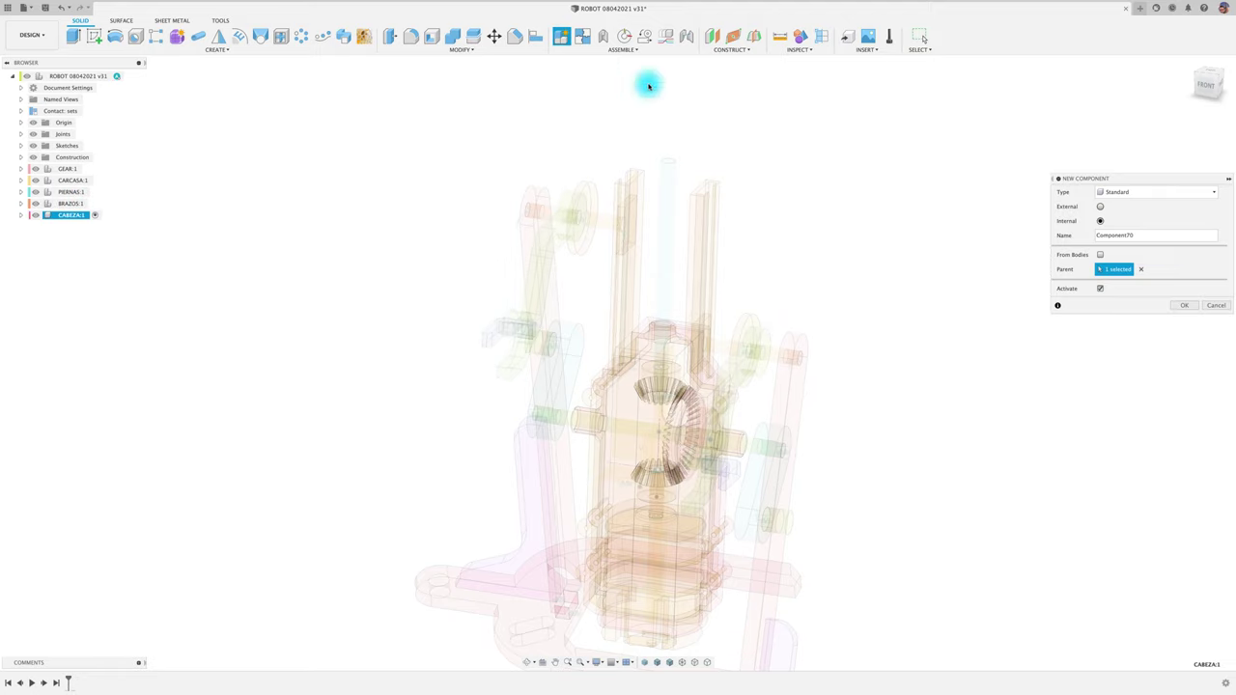
pyautogui.click(1113, 237)
pyautogui.write('DISCO')
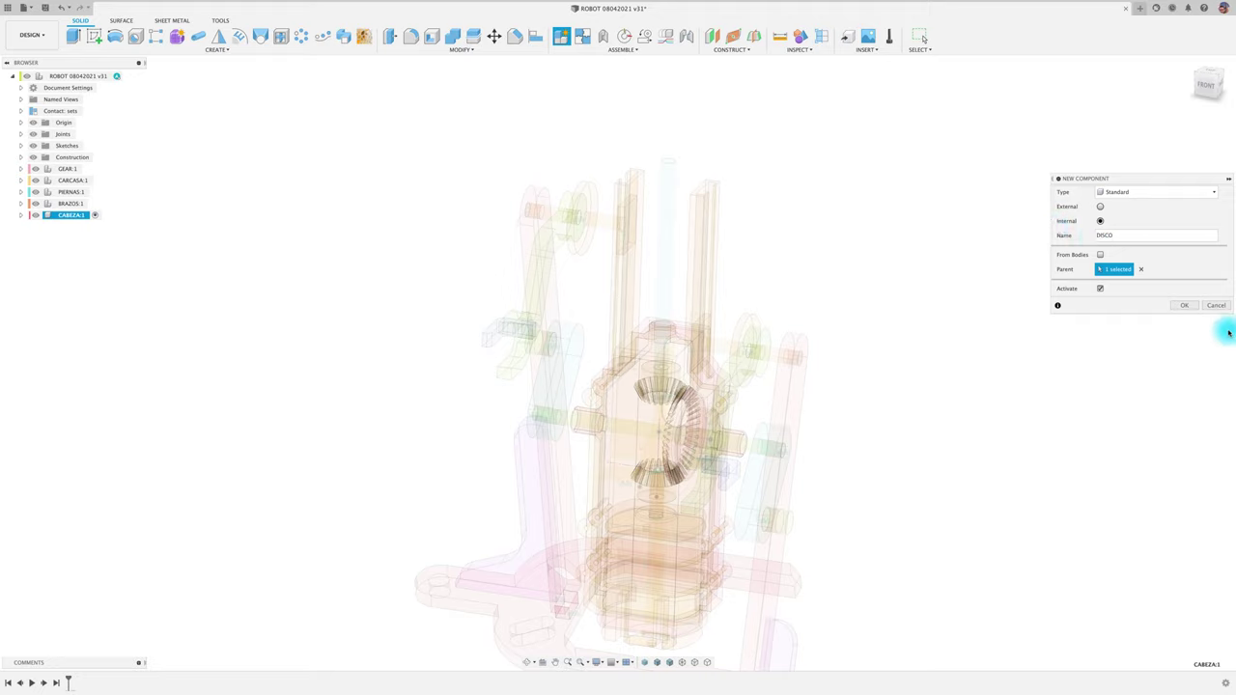
pyautogui.click(1178, 307)
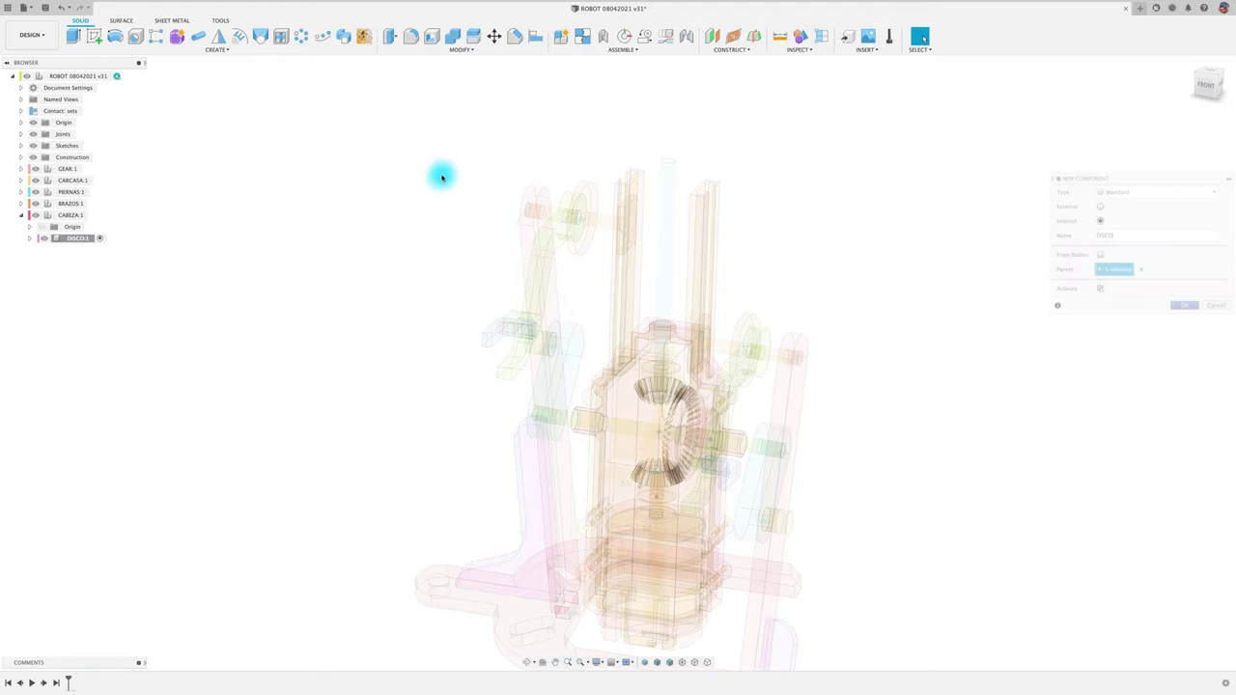
# - Start a sketch on the origin plane and project the gear's 1.50 mm radius edge, viewed from Top
pyautogui.click(94, 36)
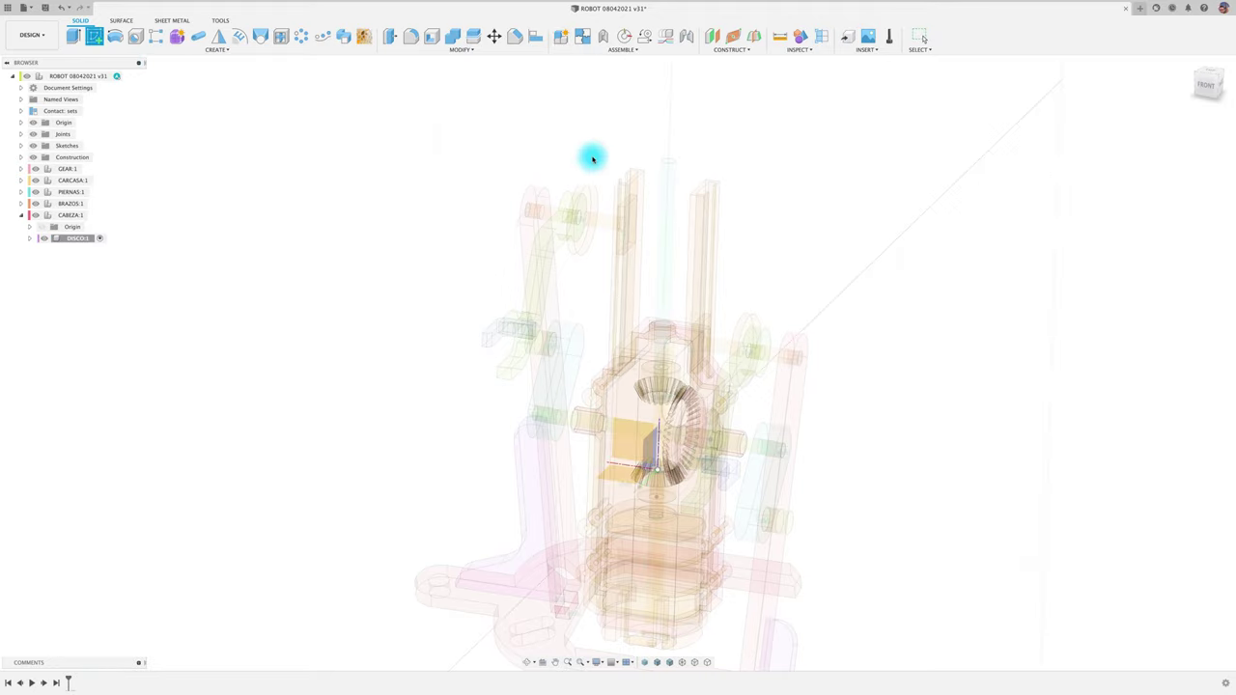
pyautogui.click(671, 162)
pyautogui.press('p')
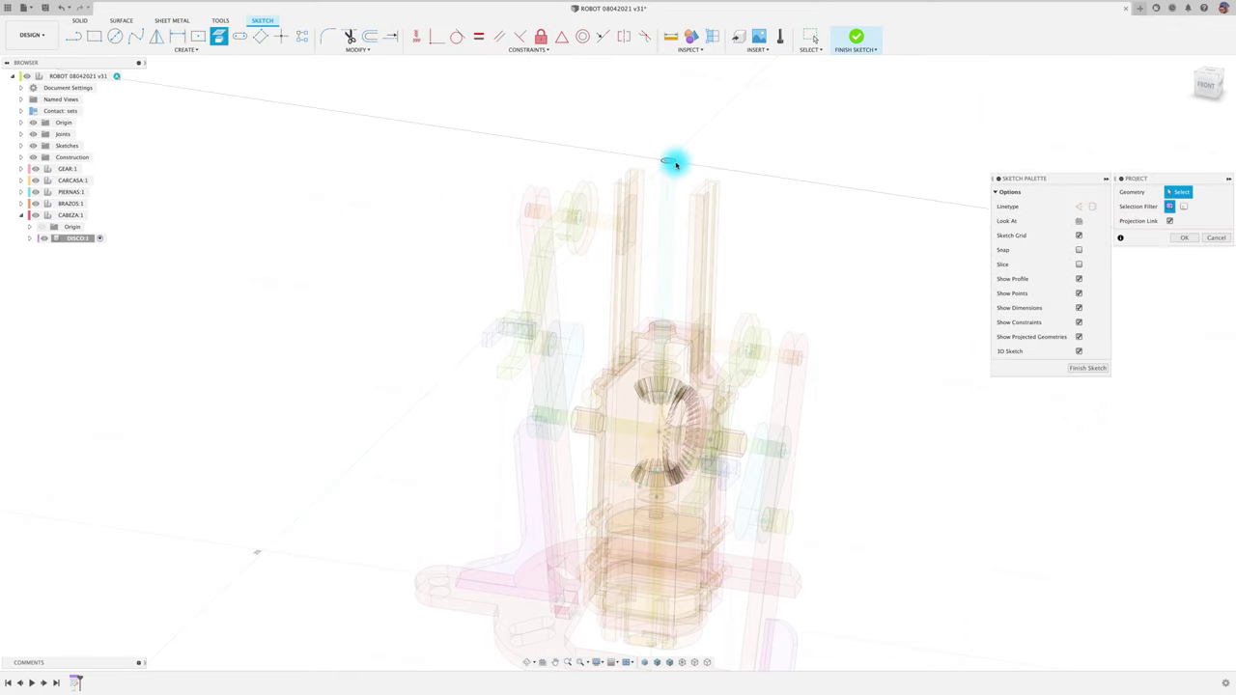
pyautogui.click(671, 162)
pyautogui.click(1187, 239)
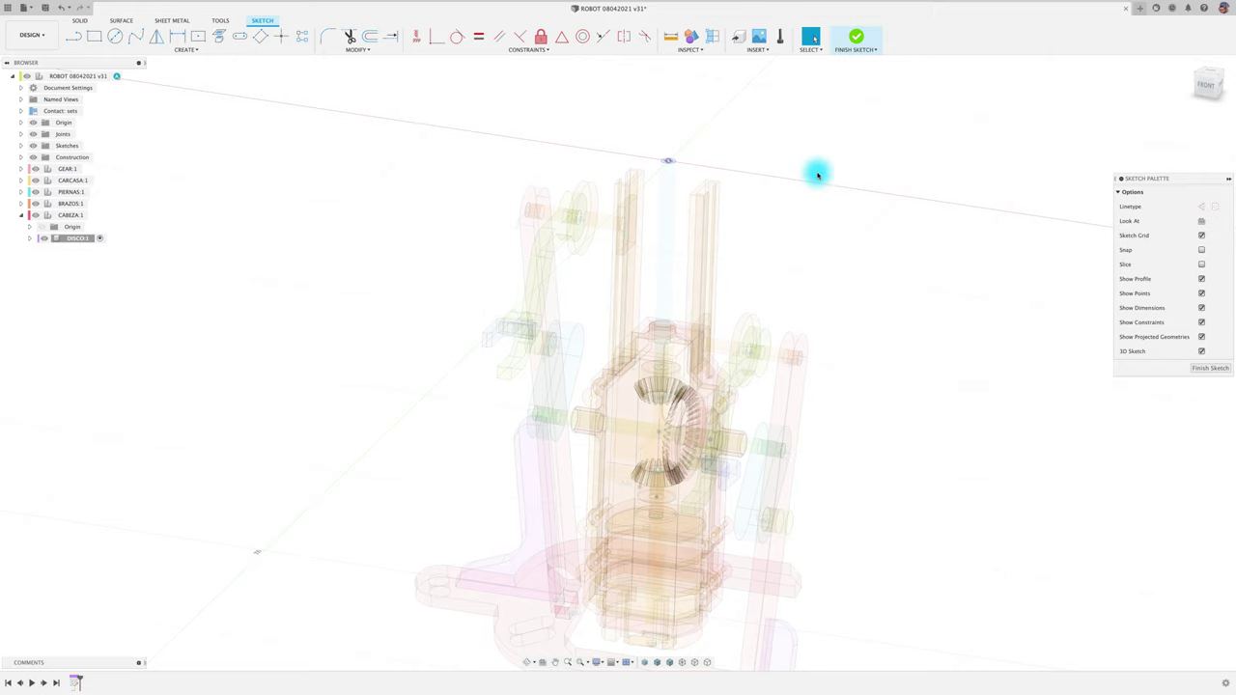
pyautogui.click(1211, 72)
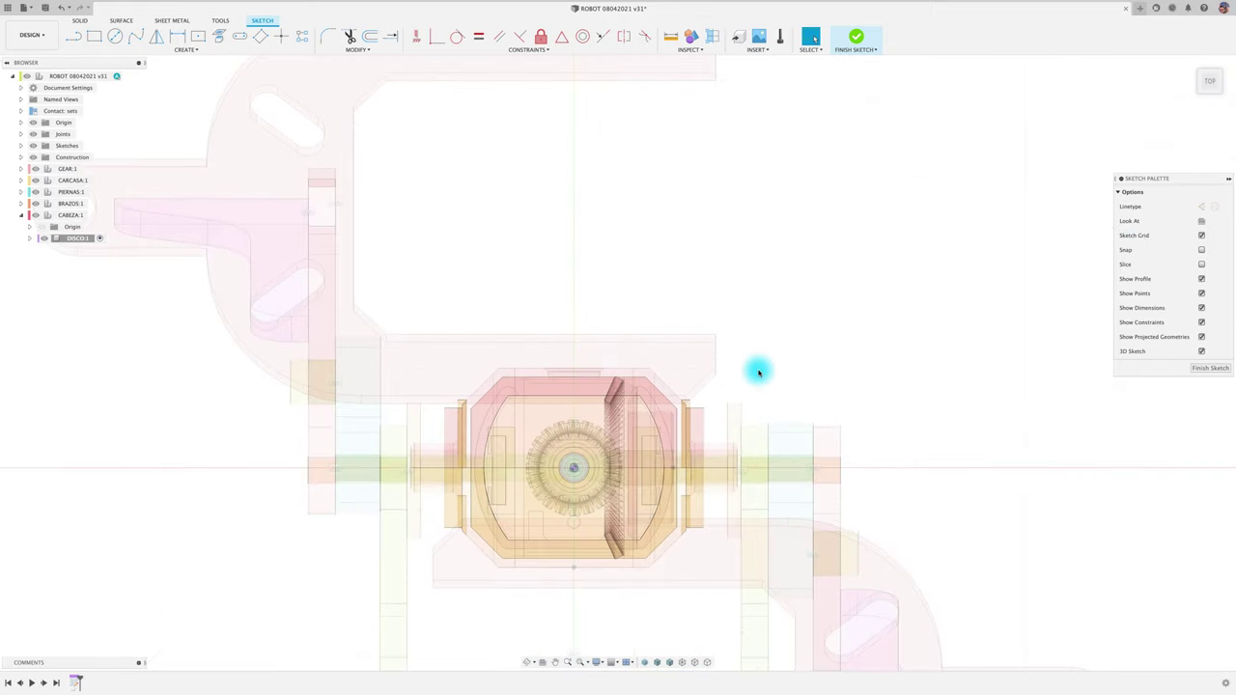
pyautogui.scroll(1, 533, 512)
pyautogui.scroll(2, 533, 513)
# - Draw a circle centred on the gear and dimension it to roughly 12 mm
pyautogui.press('c')
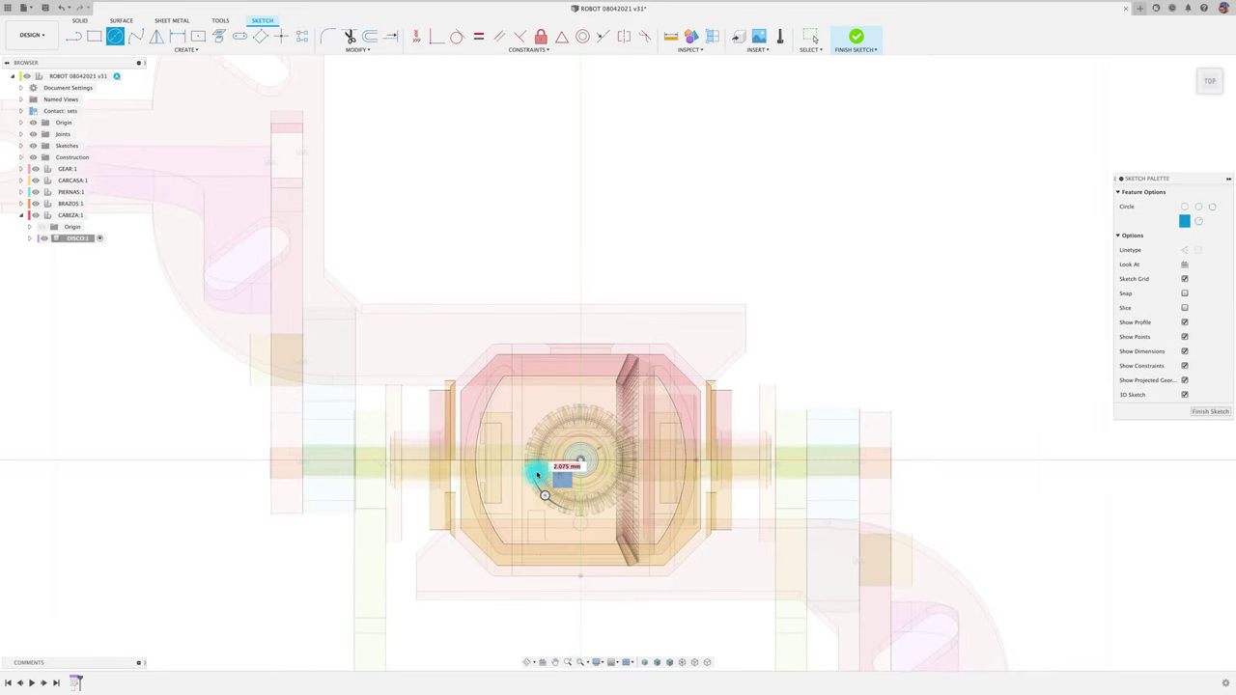
pyautogui.moveTo(537, 473); pyautogui.dragTo(521, 465)
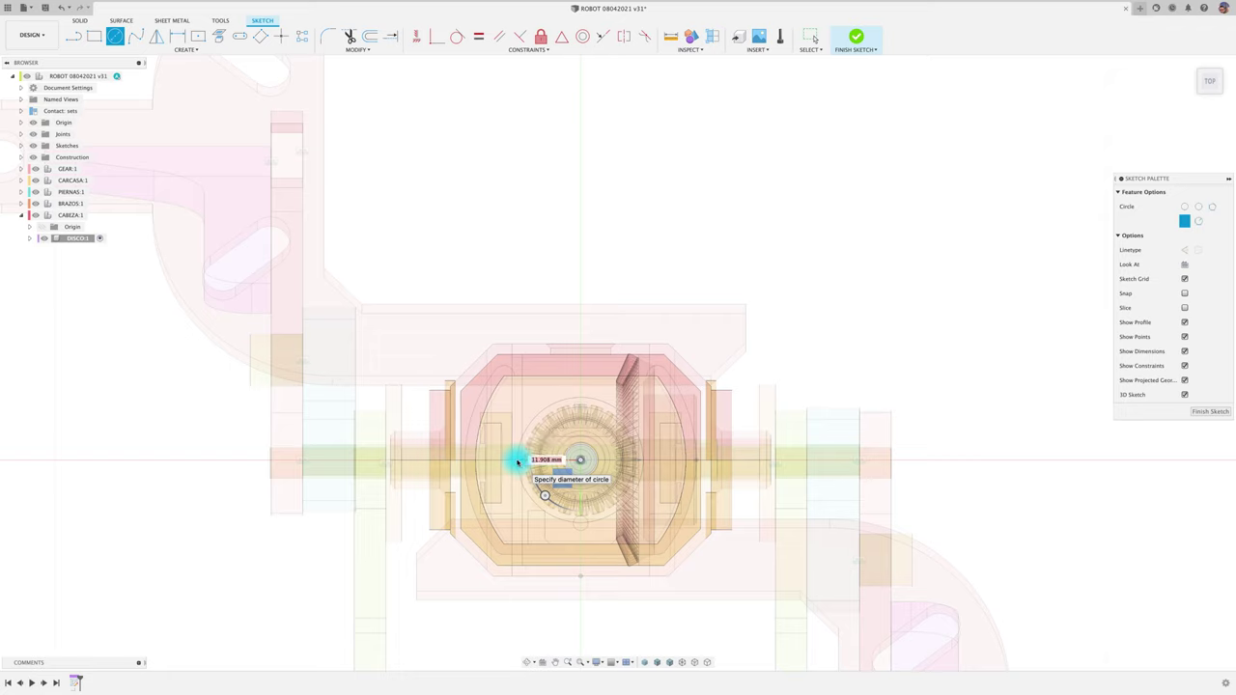
pyautogui.click(518, 463)
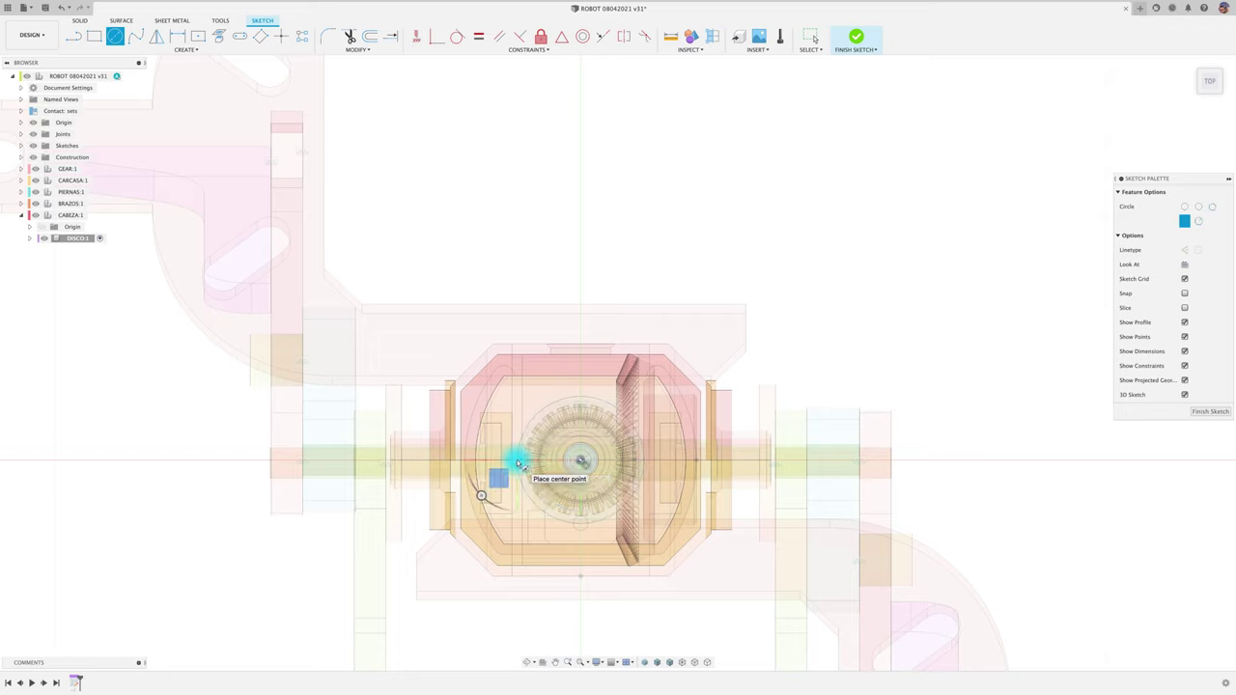
pyautogui.press('d')
pyautogui.click(537, 509)
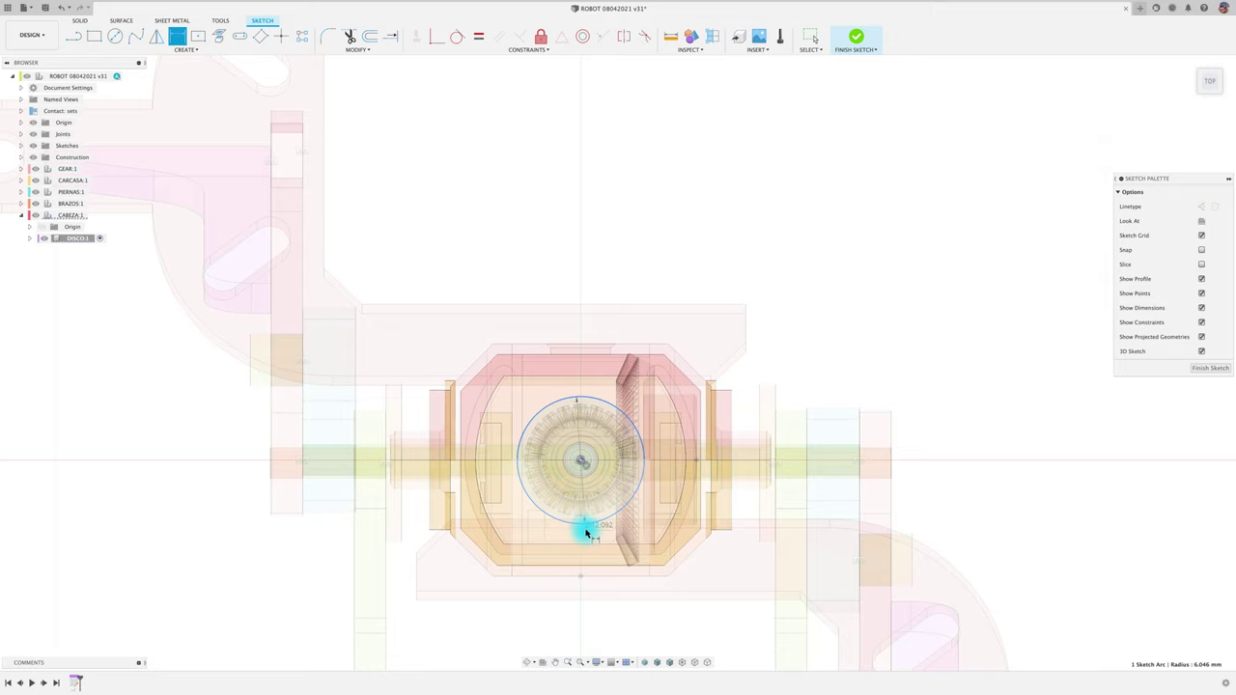
pyautogui.keyDown('shift'); pyautogui.moveTo(579, 342); pyautogui.dragTo(579, 346, button='middle'); pyautogui.keyUp('shift')
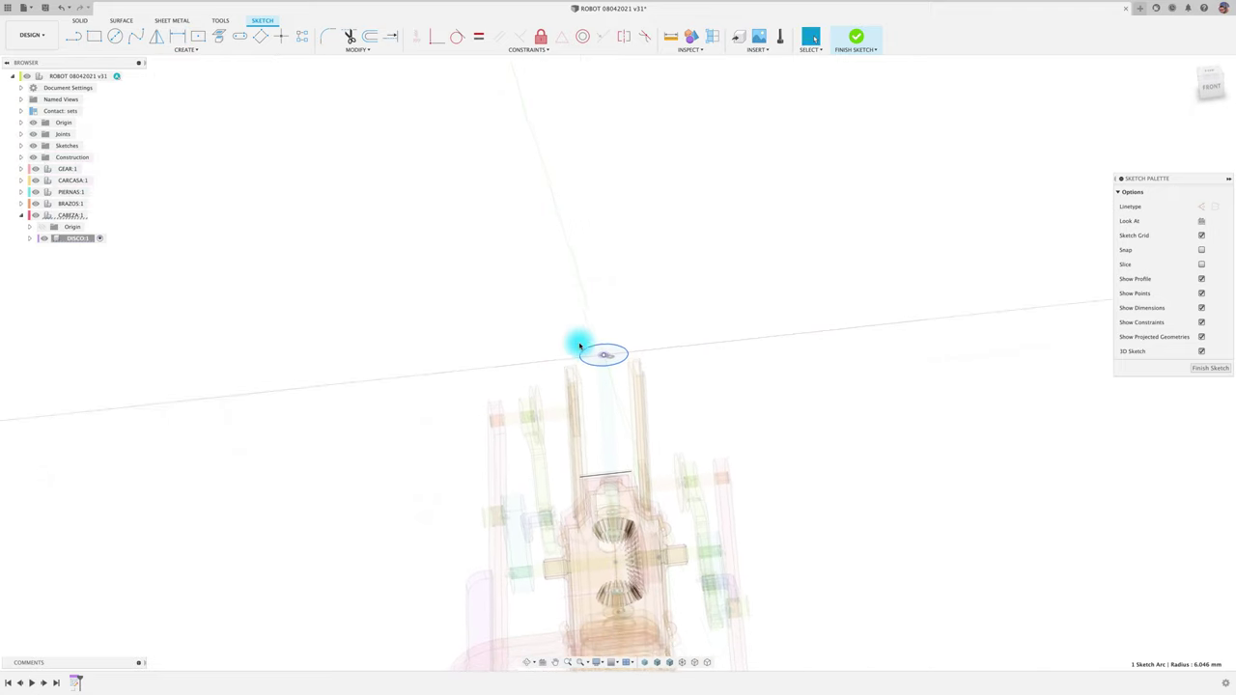
# - Extrude the circle profile downward into a purple disc
pyautogui.press('e')
pyautogui.click(598, 324)
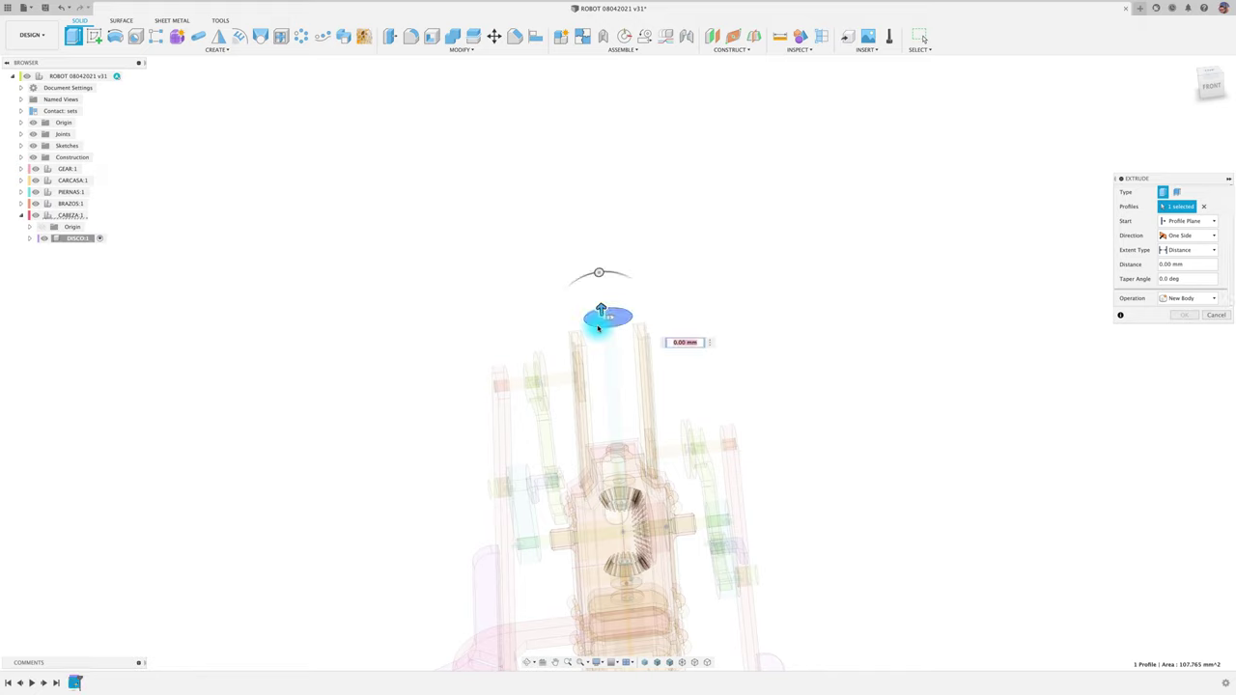
pyautogui.moveTo(601, 314); pyautogui.dragTo(603, 339)
pyautogui.write('-5')
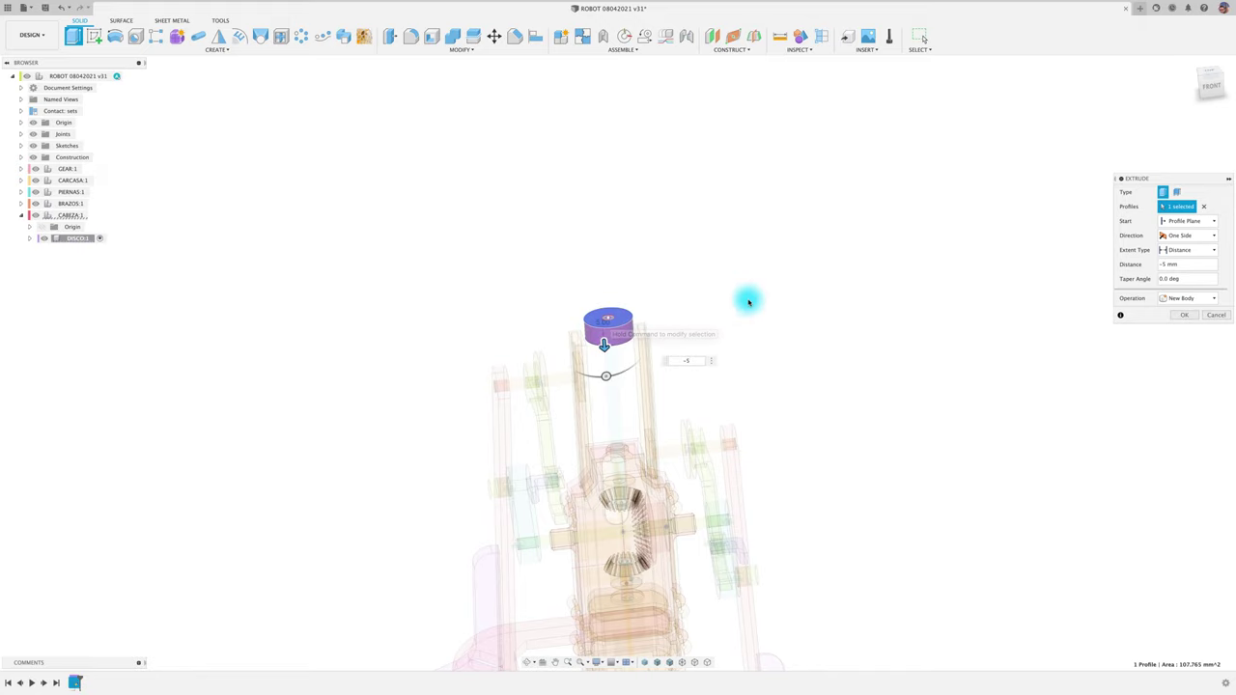
pyautogui.click(1183, 314)
pyautogui.moveTo(770, 405)
pyautogui.keyDown('shift'); pyautogui.mouseDown(button='middle')
pyautogui.moveTo(769, 383)
pyautogui.moveTo(672, 300)
pyautogui.mouseUp(button='middle'); pyautogui.keyUp('shift')
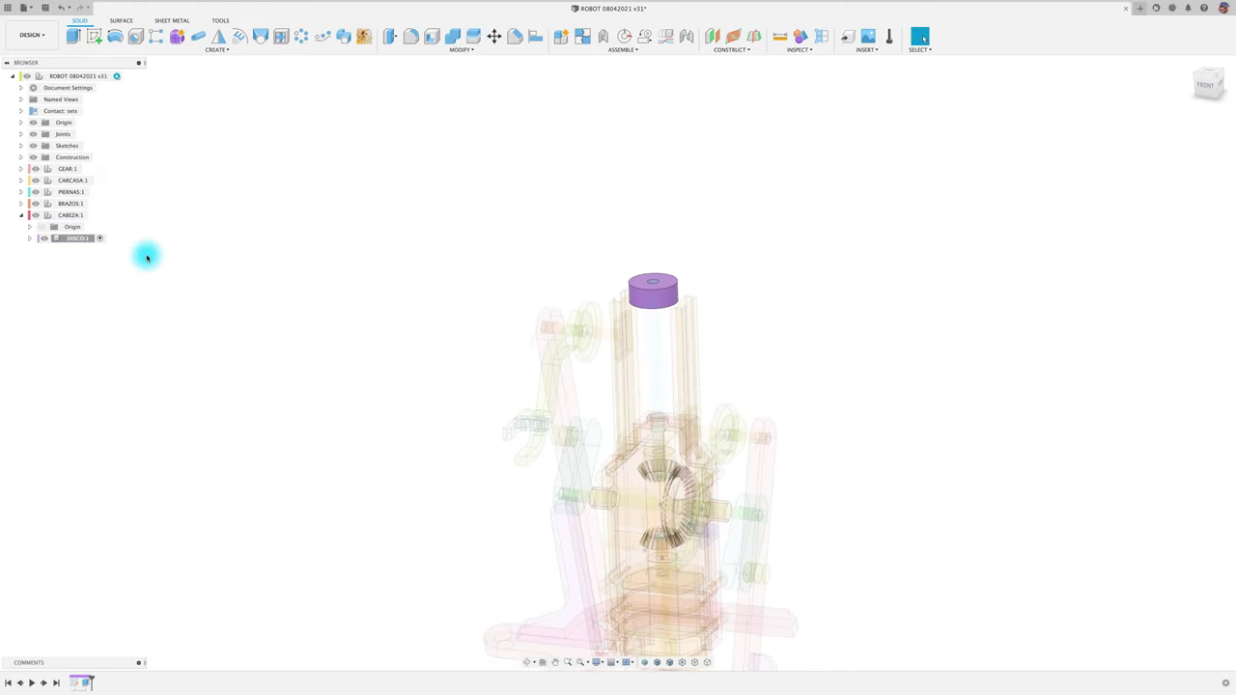
# - Move the disc down about 29.5 mm in Z onto the housing top
pyautogui.press('m')
pyautogui.moveTo(661, 296); pyautogui.dragTo(660, 369)
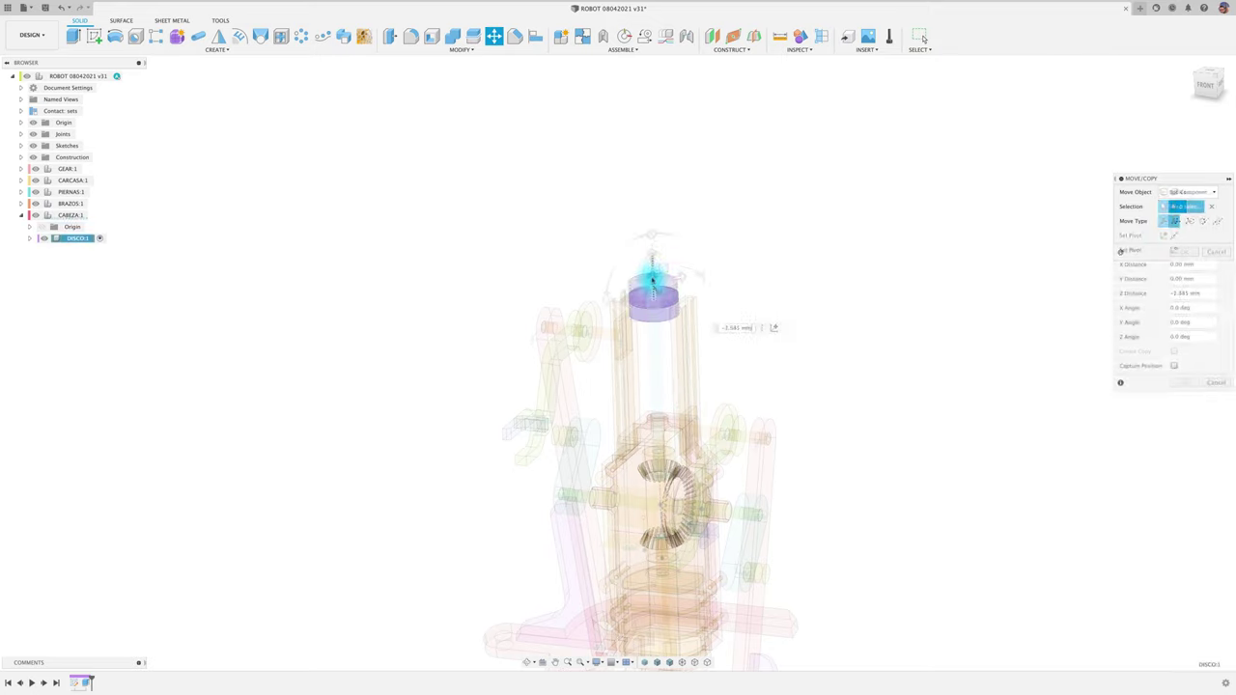
pyautogui.click(1203, 90)
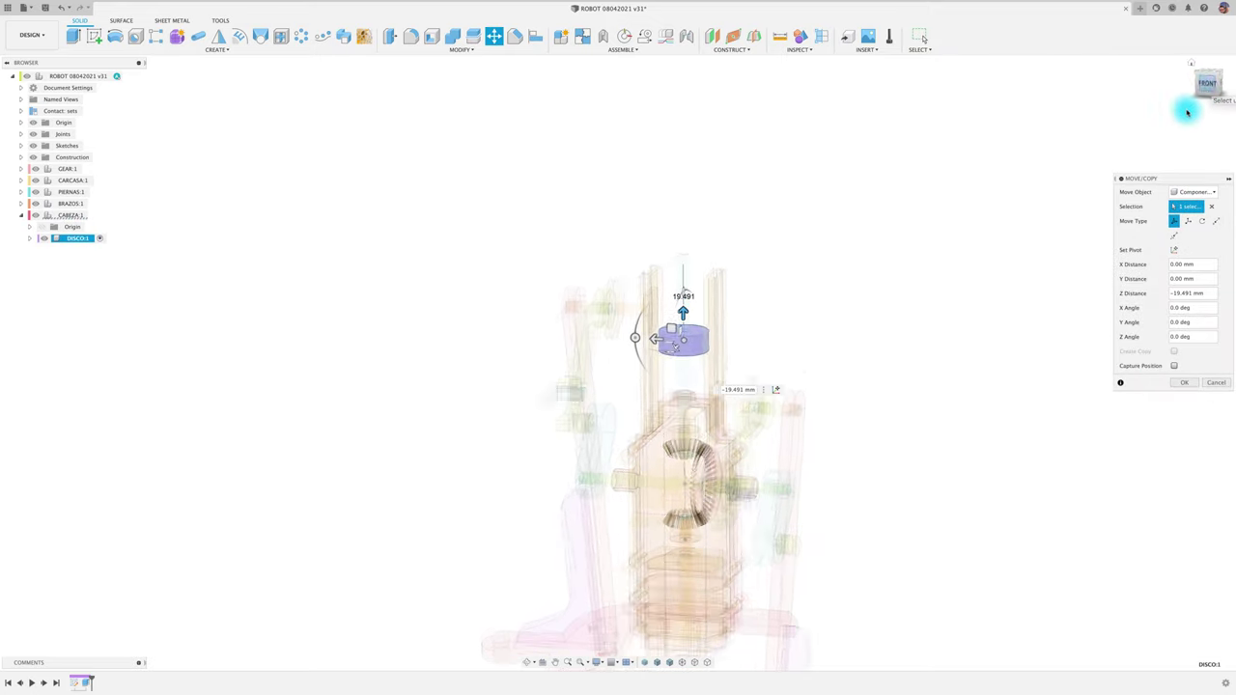
pyautogui.scroll(2, 450, 337)
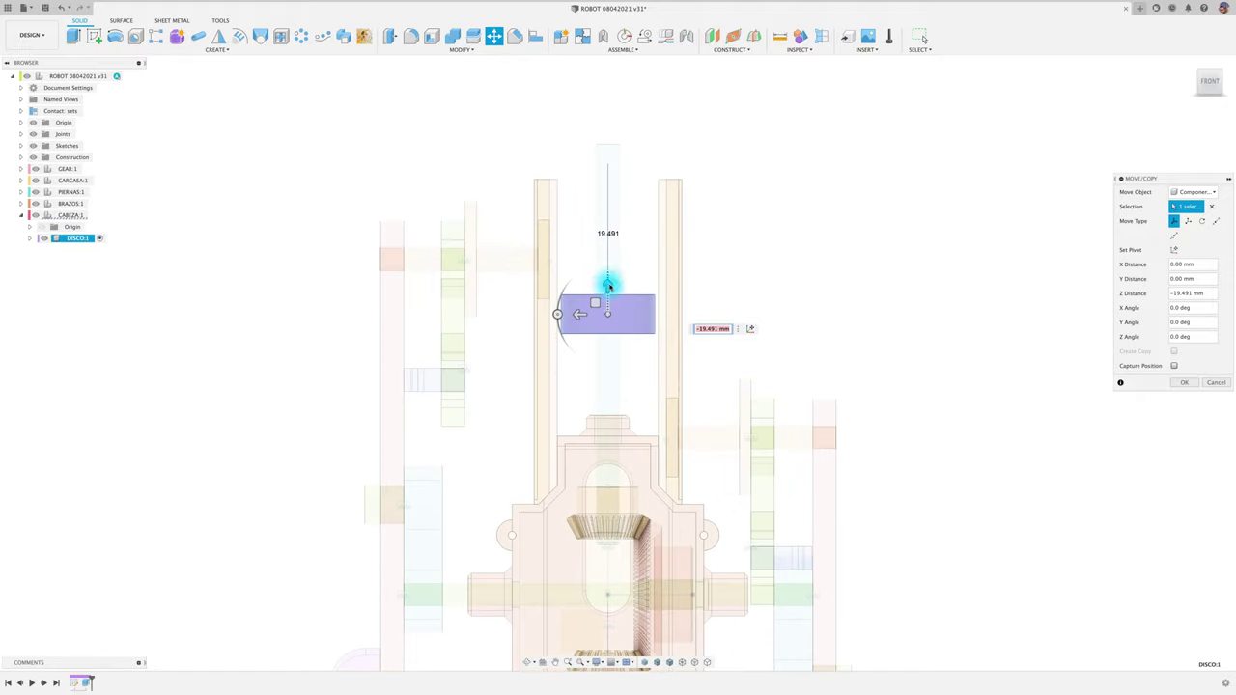
pyautogui.moveTo(607, 286); pyautogui.dragTo(605, 360)
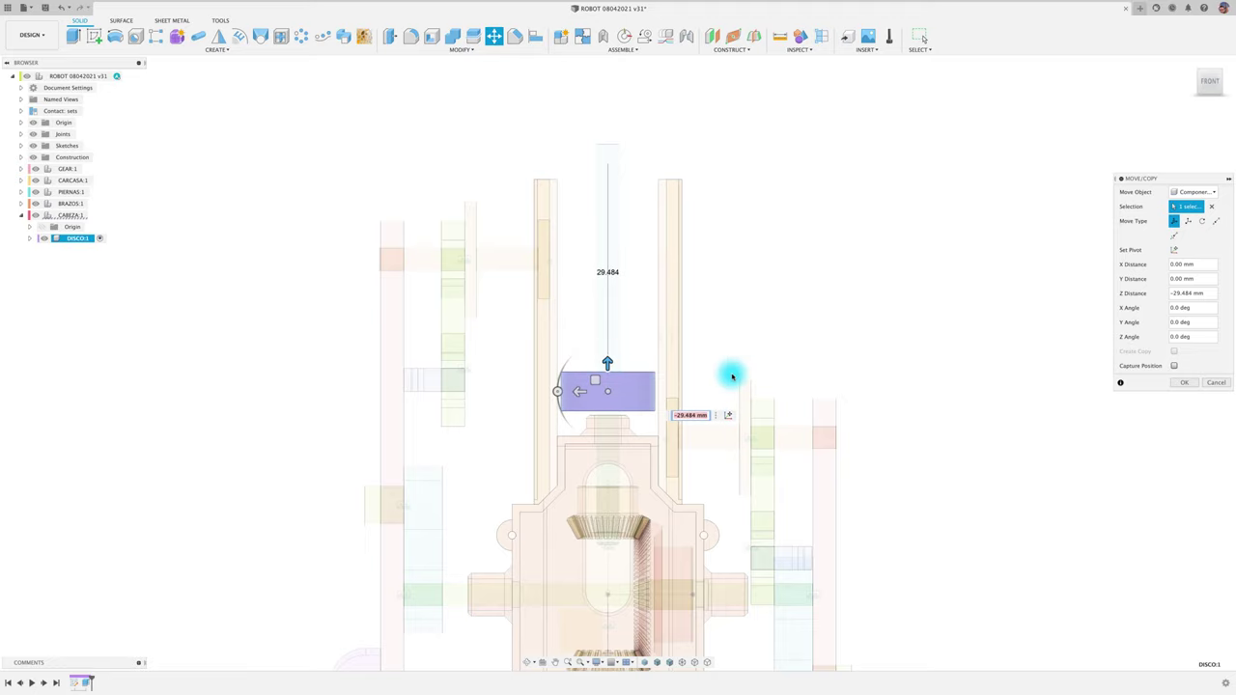
pyautogui.click(1194, 382)
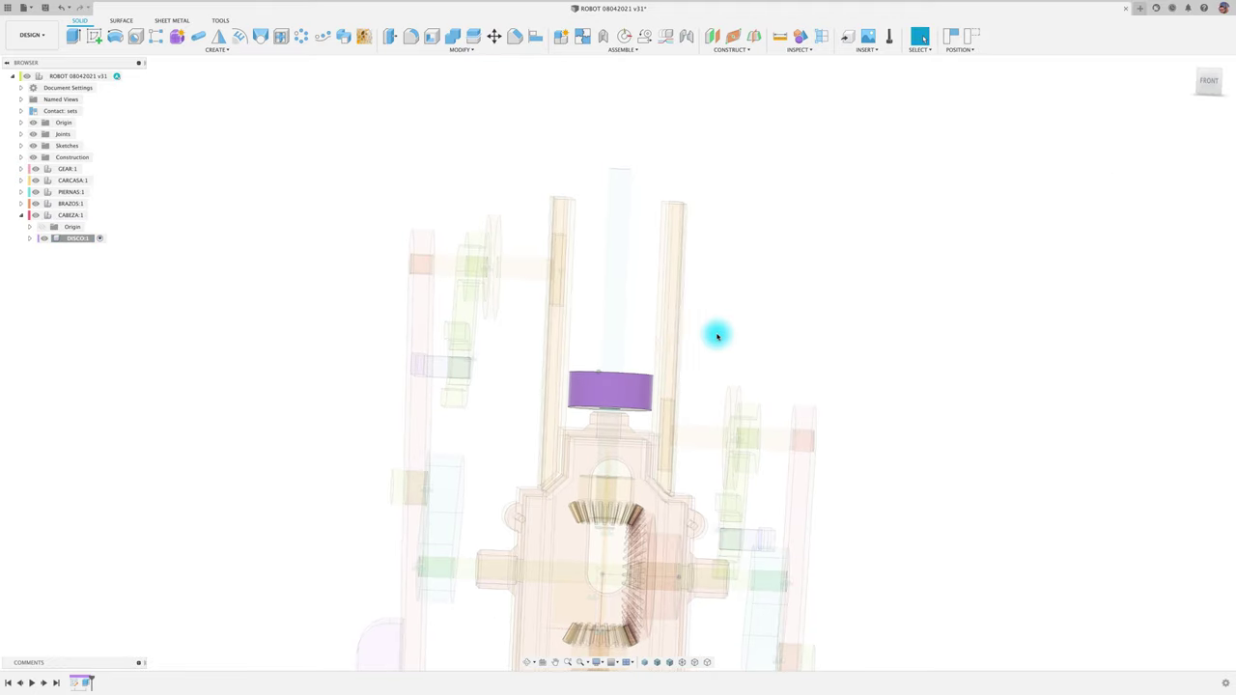
# - With root active, add a rigid As-built Joint between the purple disc and cyan shaft
pyautogui.click(116, 77)
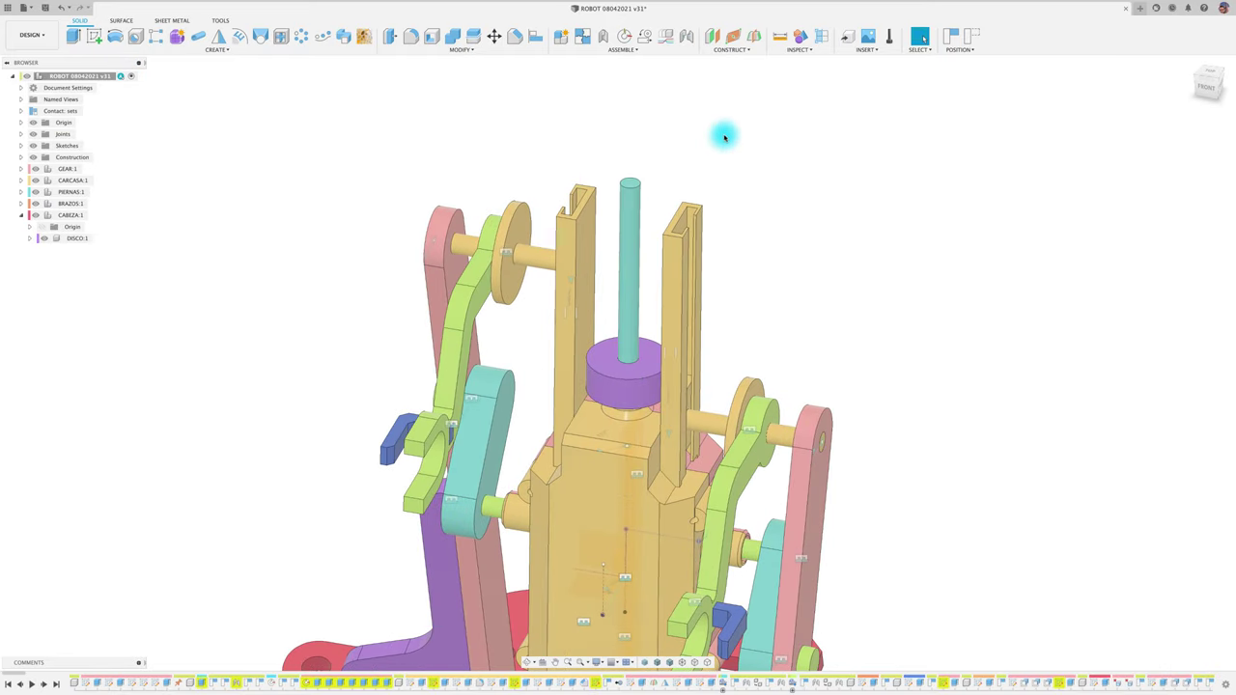
pyautogui.click(623, 48)
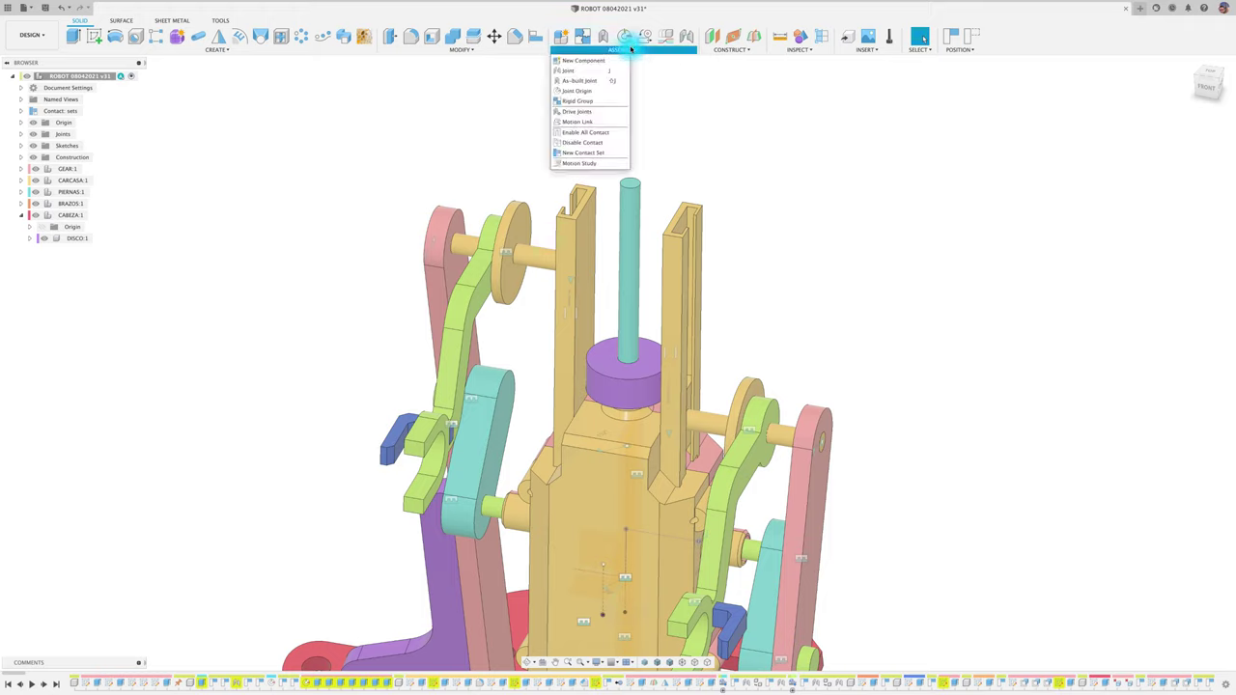
pyautogui.click(584, 80)
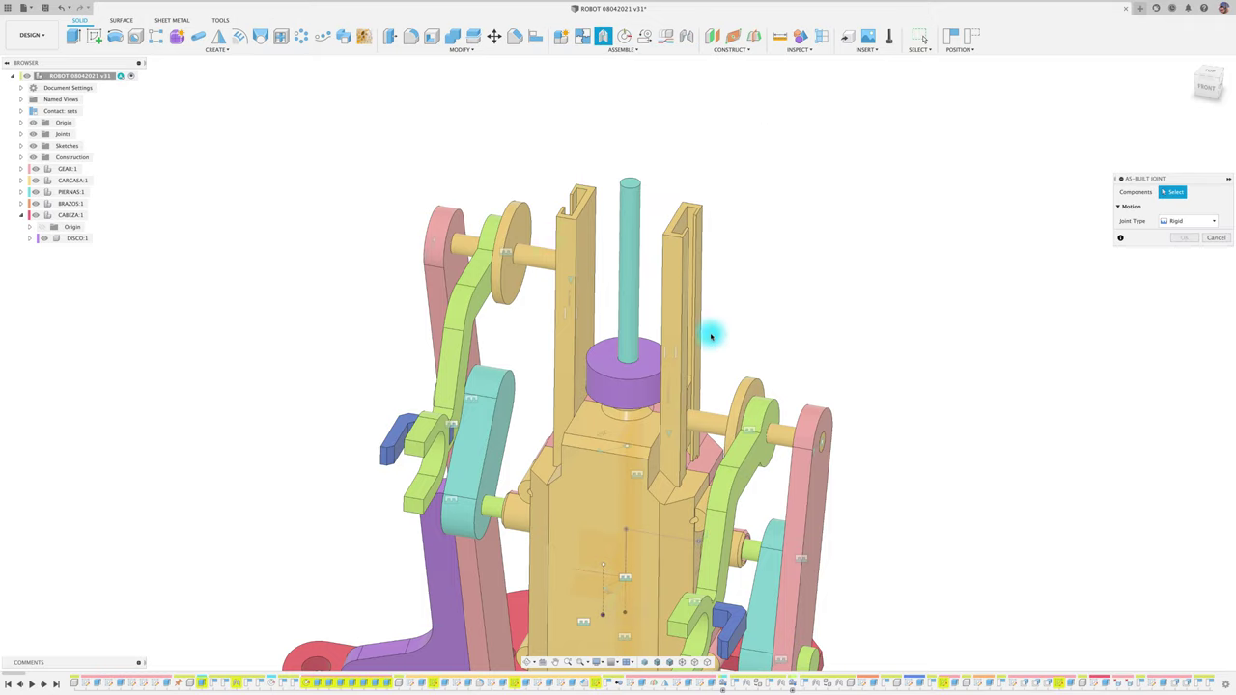
pyautogui.click(638, 389)
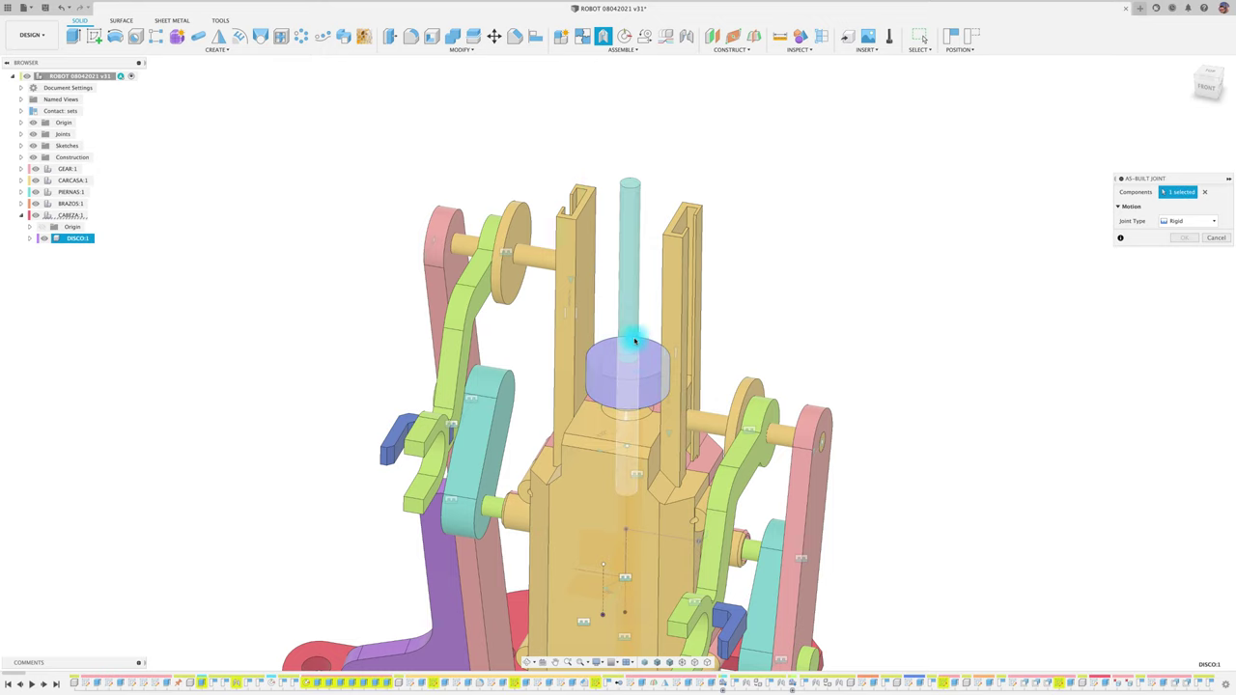
pyautogui.click(628, 323)
pyautogui.click(1162, 236)
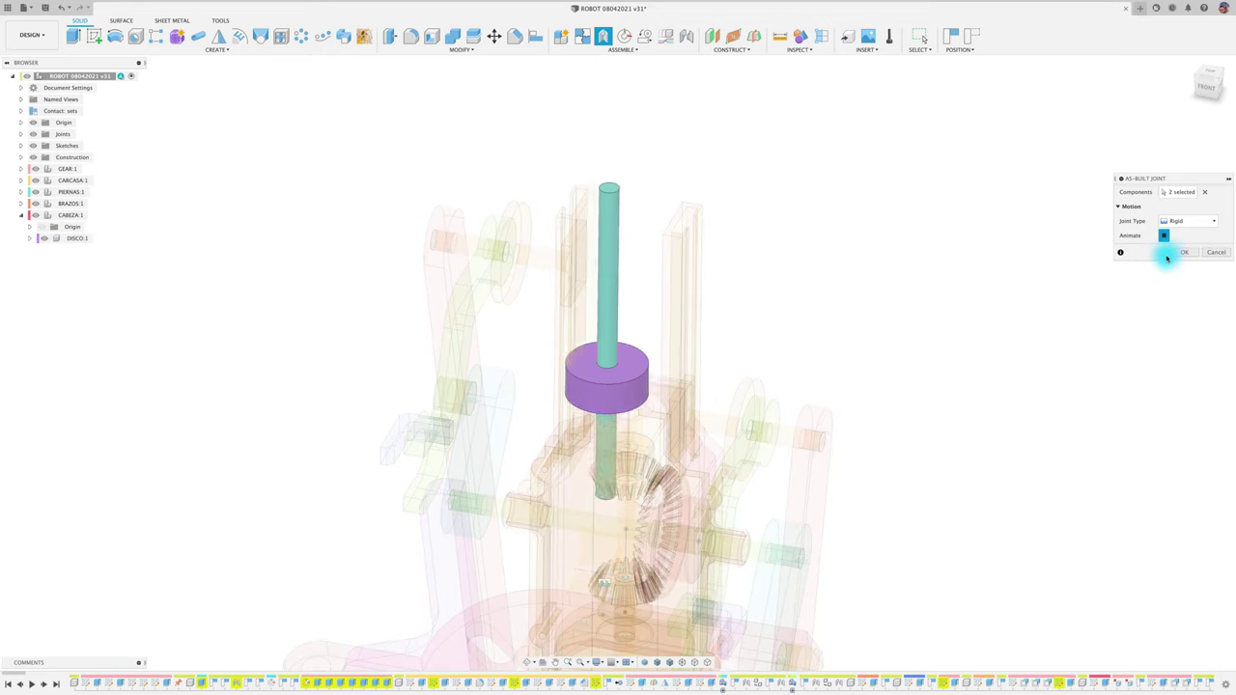
pyautogui.press('Return')
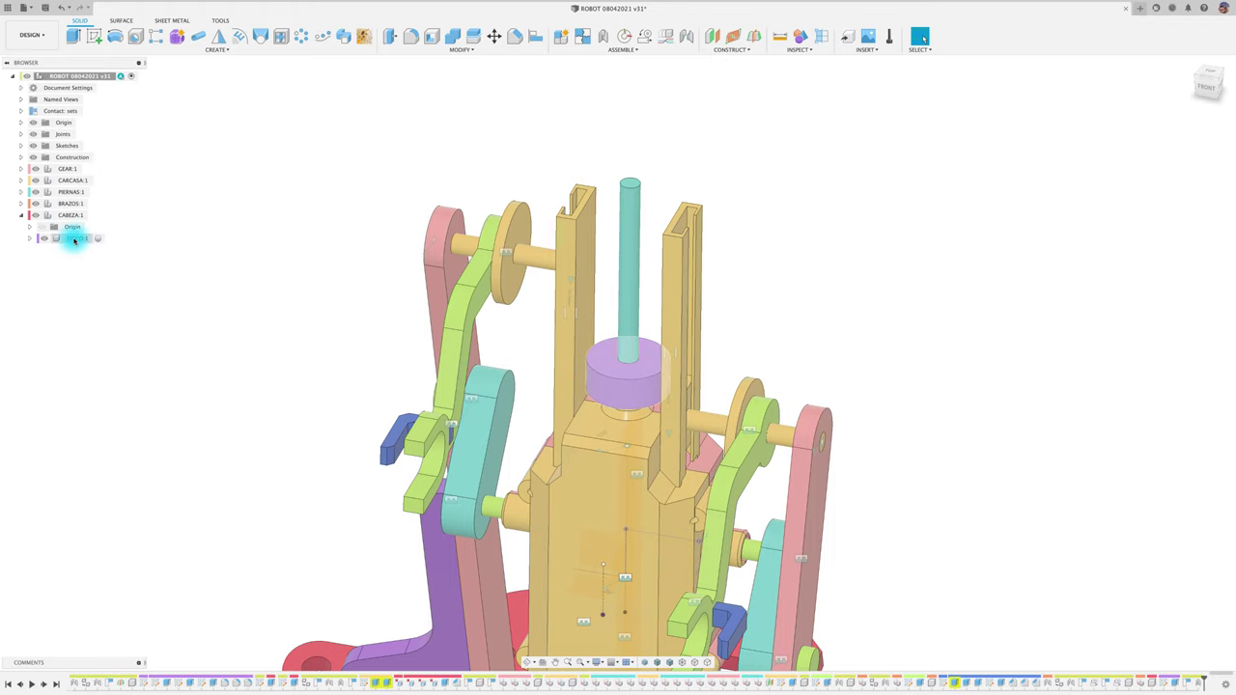
# - Activate DISCO:1 and isolate it
pyautogui.click(100, 238)
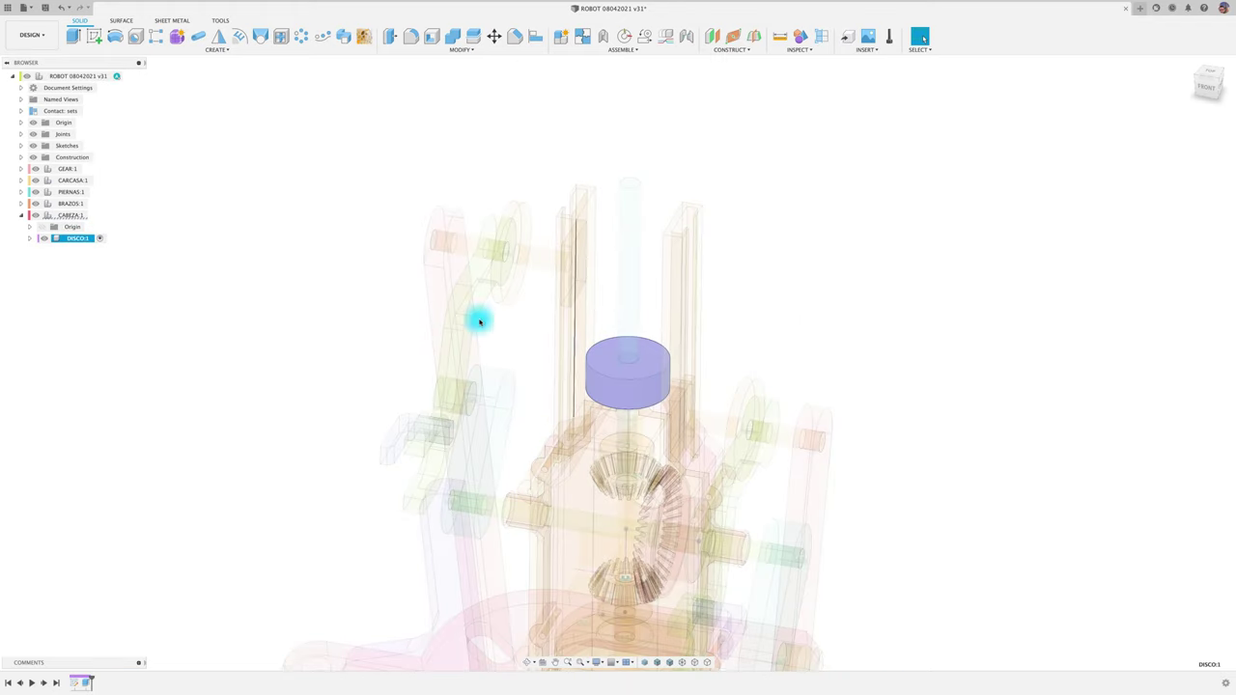
pyautogui.rightClick(82, 242)
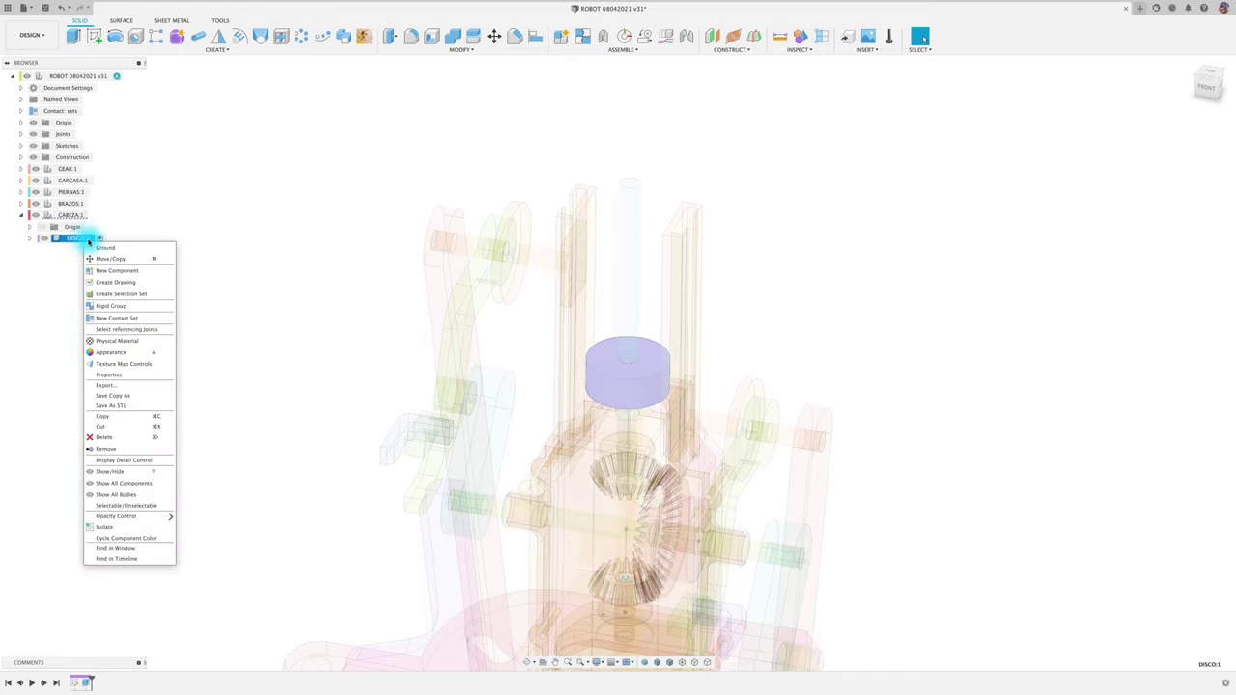
pyautogui.click(149, 525)
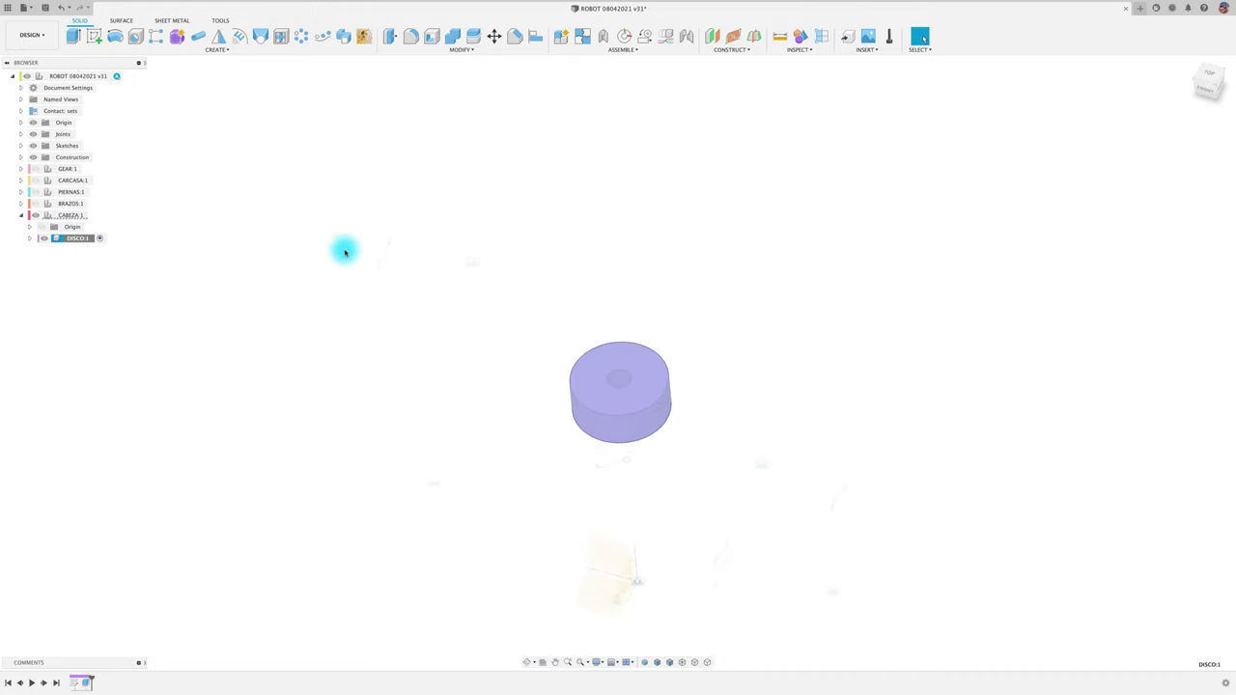
# - Sketch a construction circle centred on the disc's top face, viewed from Top
pyautogui.click(94, 36)
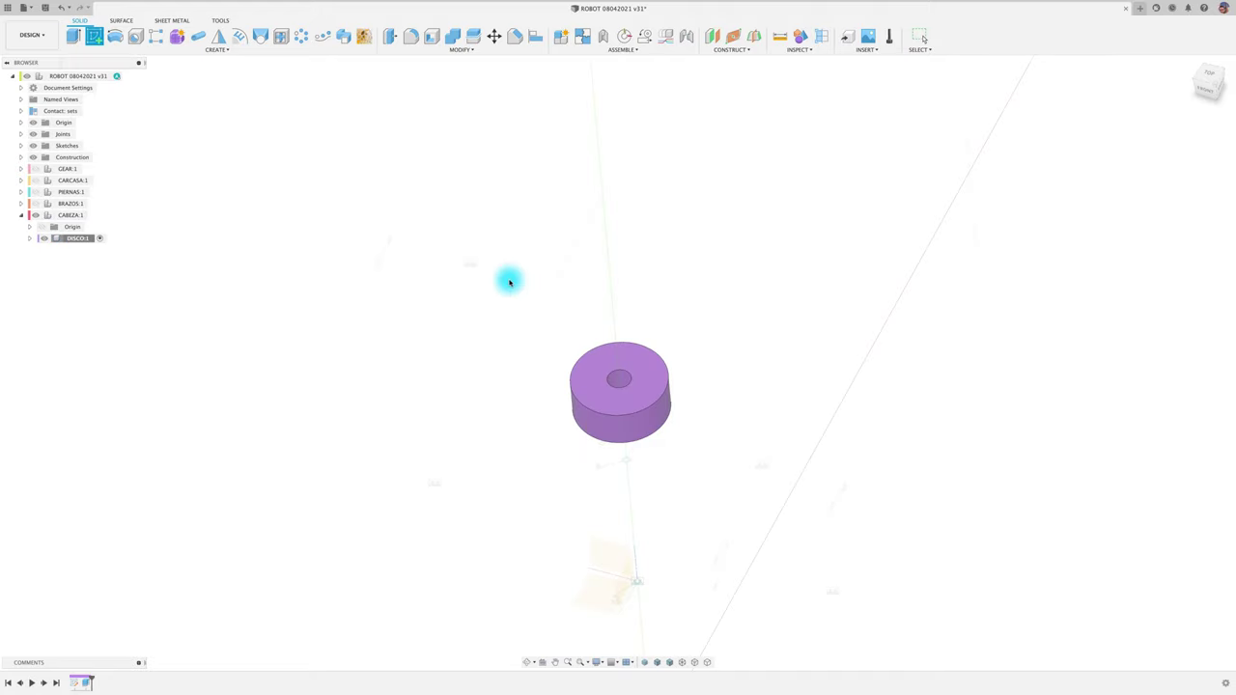
pyautogui.click(647, 366)
pyautogui.click(1208, 75)
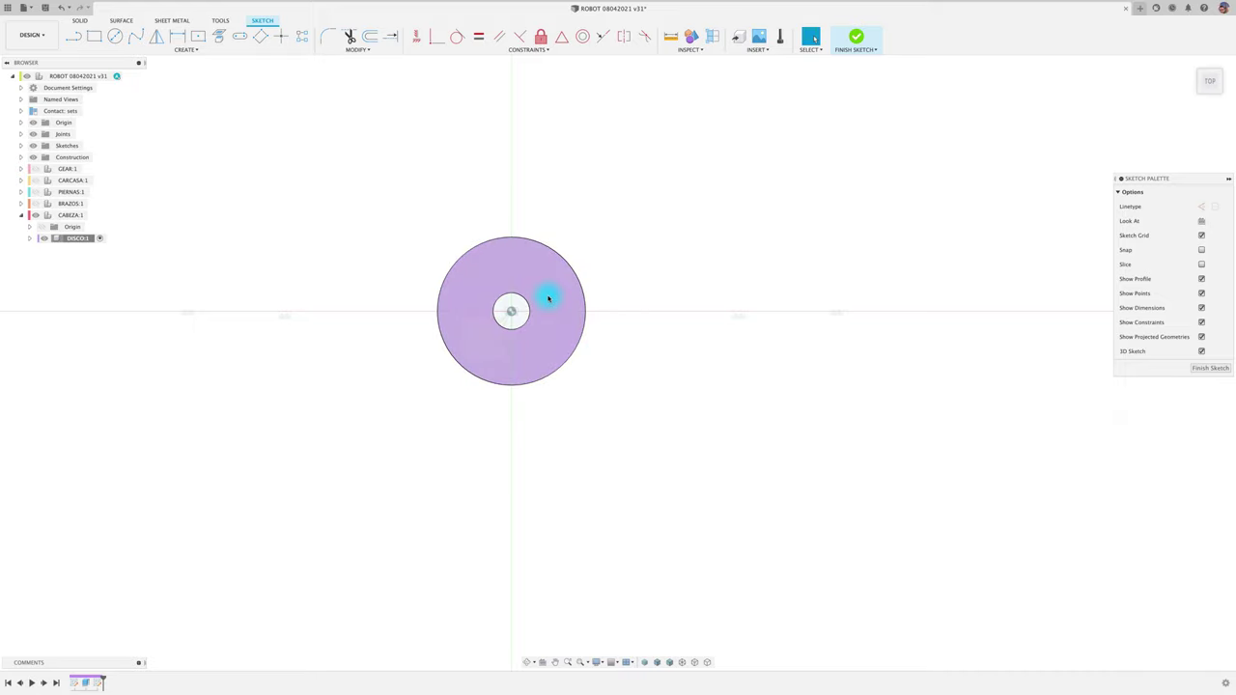
pyautogui.press('c')
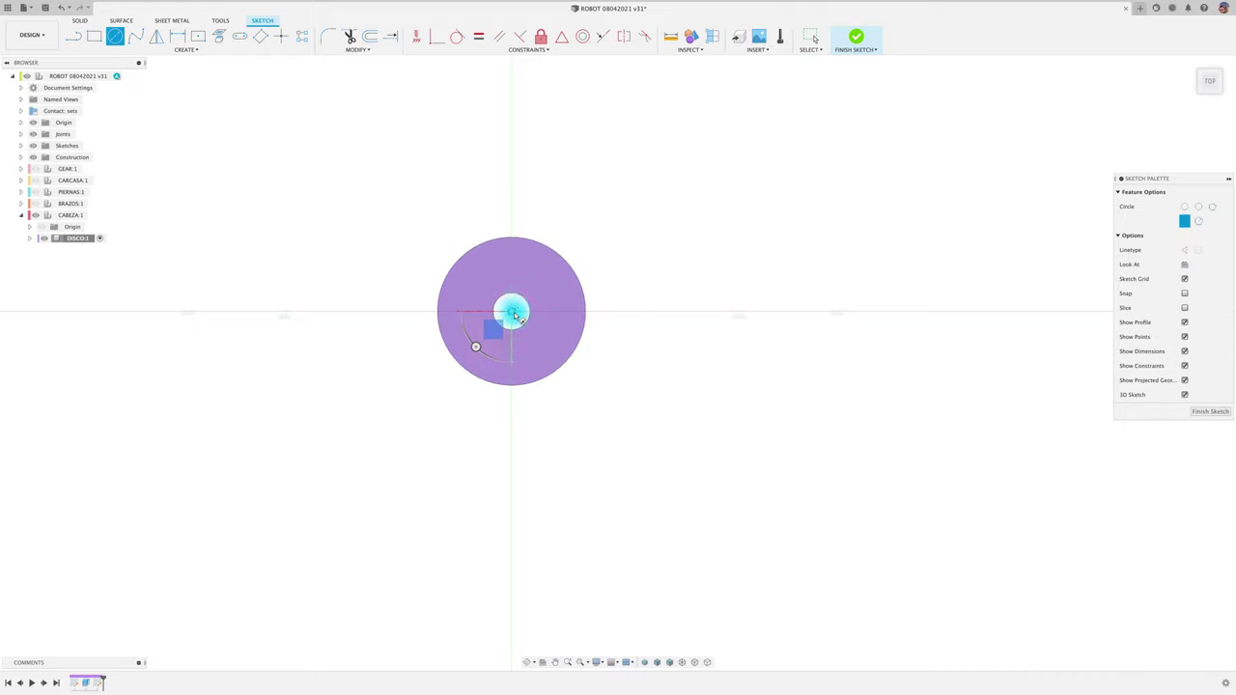
pyautogui.click(1184, 252)
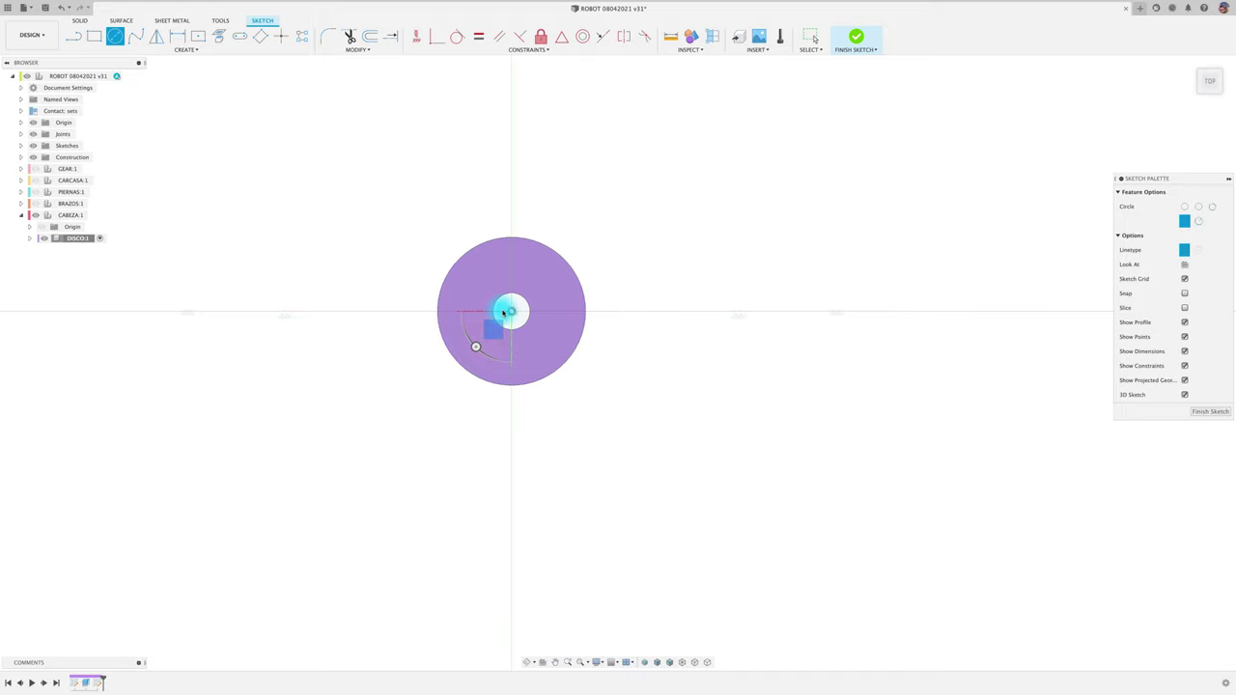
pyautogui.click(511, 312)
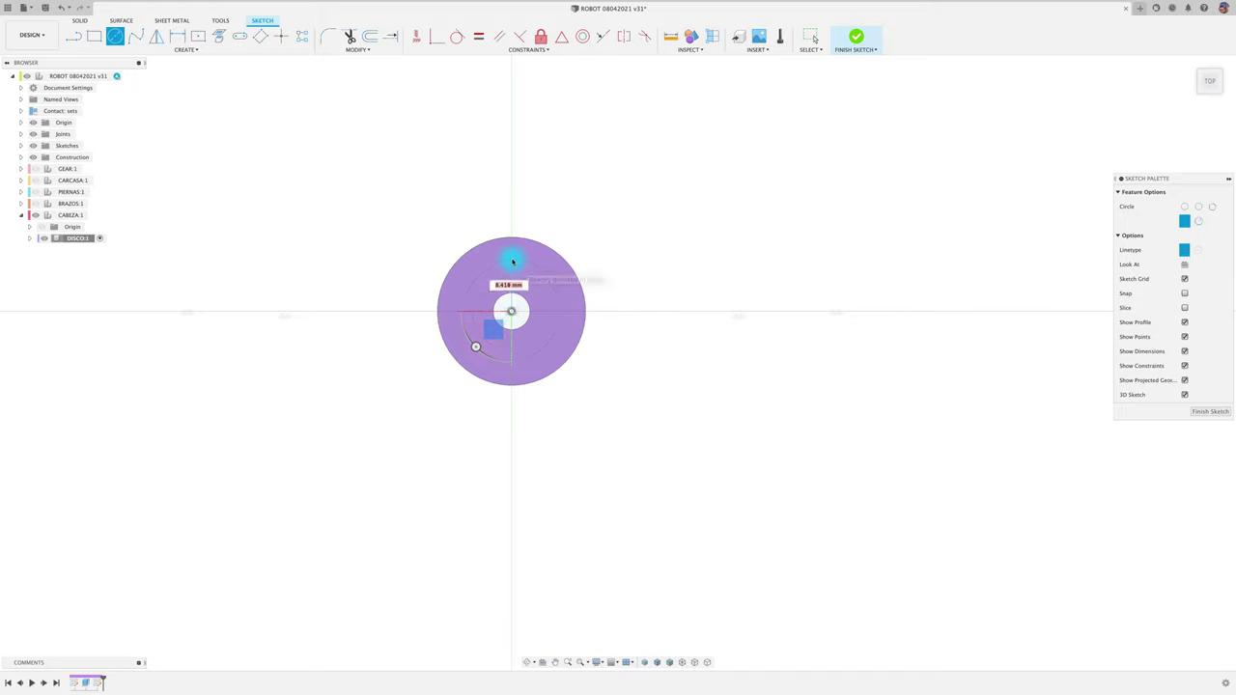
pyautogui.click(513, 261)
pyautogui.press('Escape')
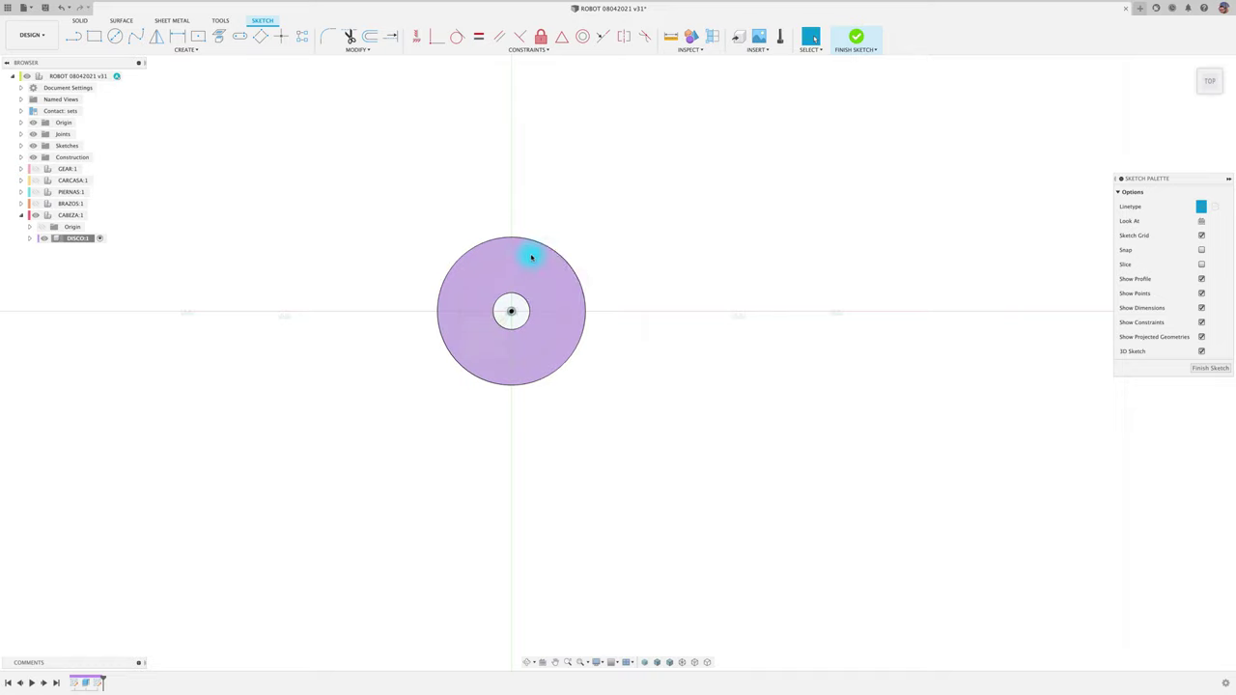
# - Draw a 1.6 mm circle centred on the construction circle
pyautogui.press('c')
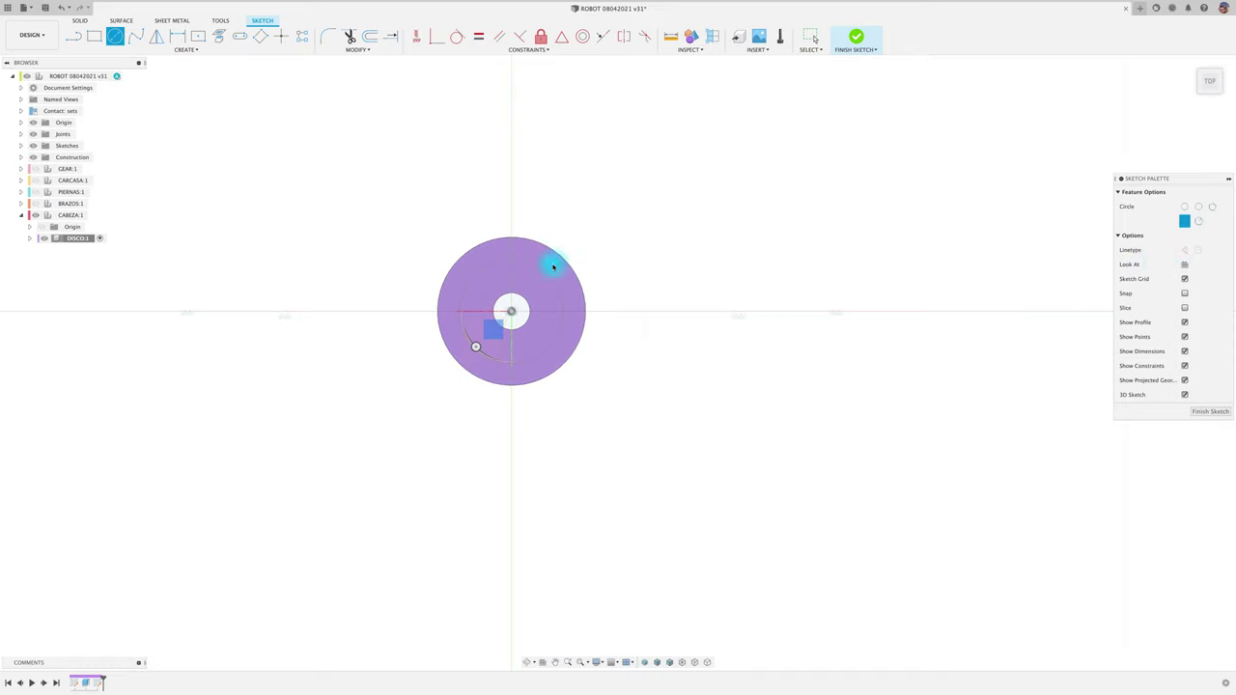
pyautogui.click(512, 261)
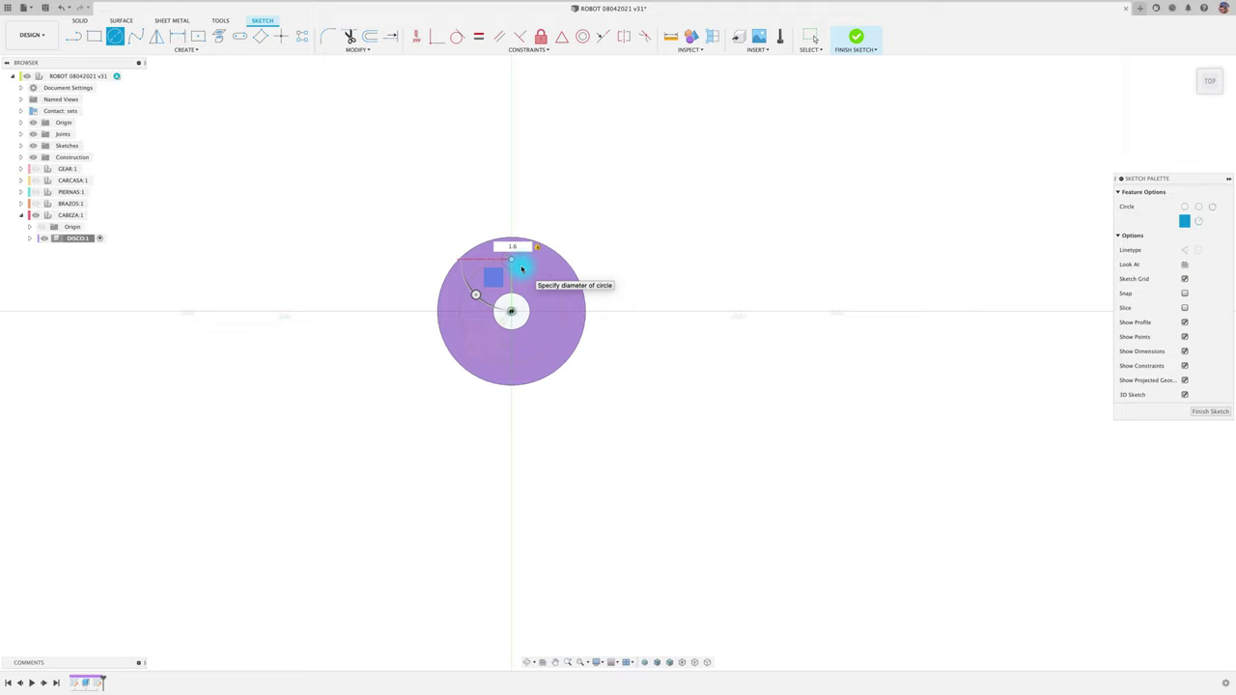
pyautogui.press('Return')
pyautogui.press('Escape')
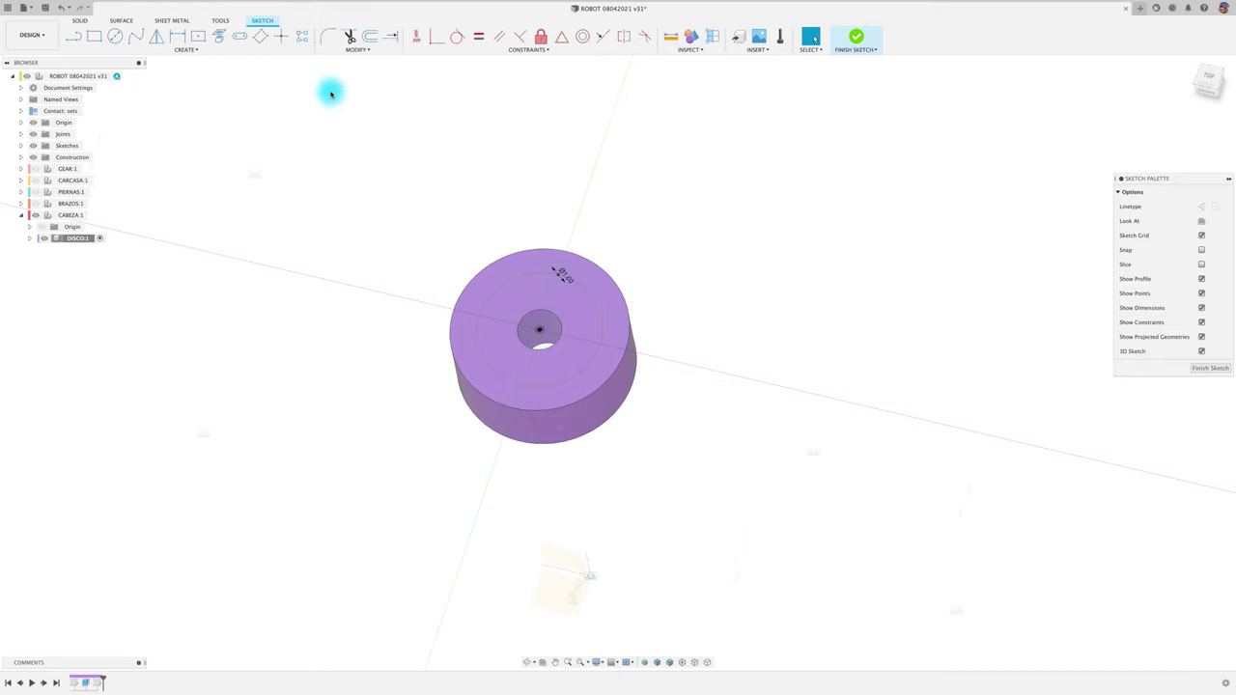
# - Extrude the small circle as a cut down into the disc
pyautogui.press('e')
pyautogui.click(554, 281)
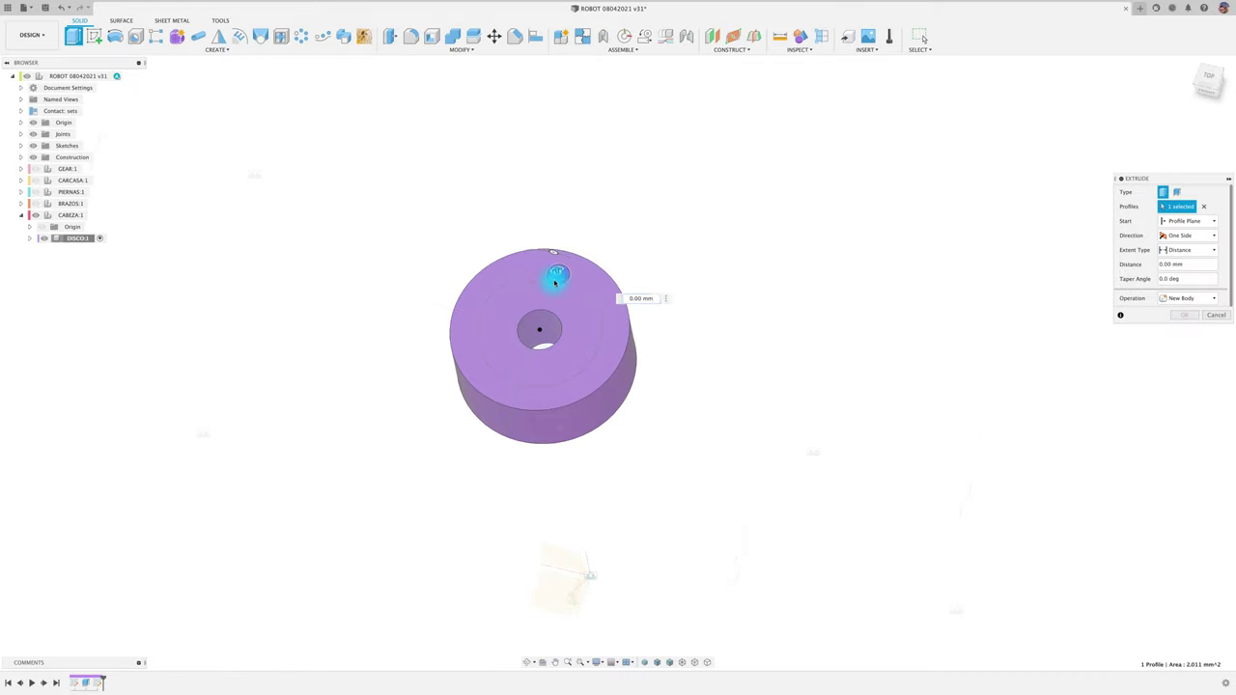
pyautogui.moveTo(555, 270); pyautogui.dragTo(592, 324)
pyautogui.write('-5')
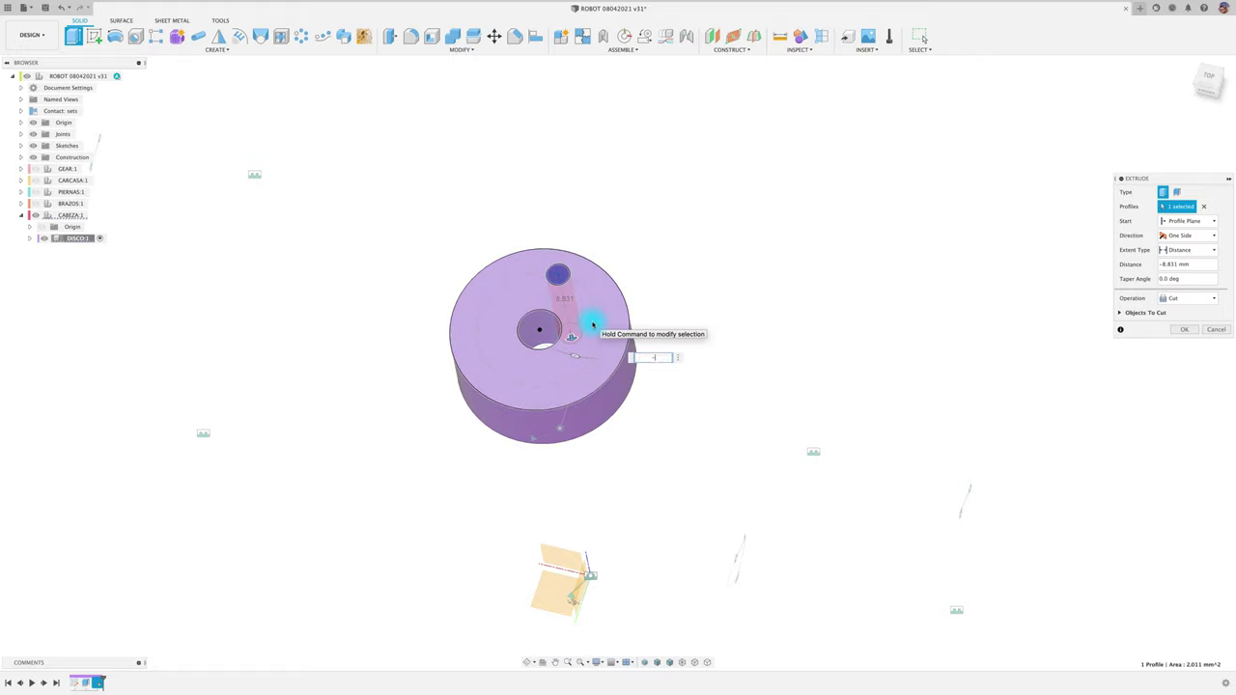
pyautogui.click(1184, 331)
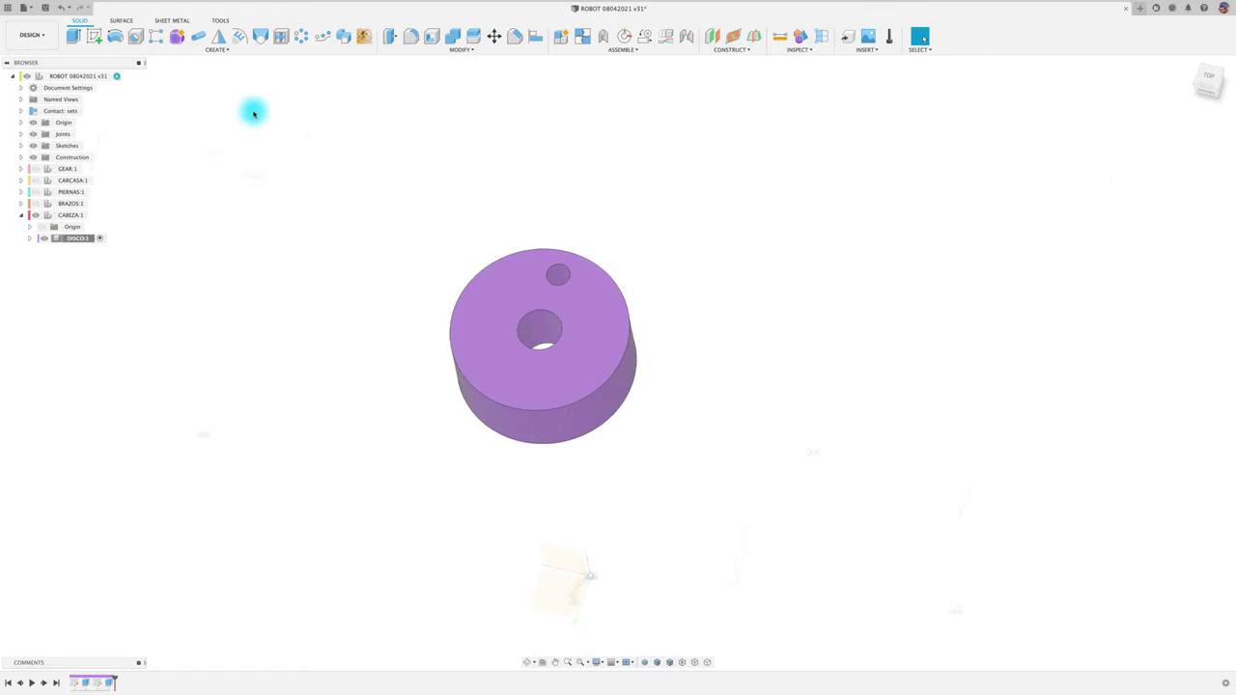
# - Circular-pattern the hole five times around the disc's outer face axis
pyautogui.click(299, 37)
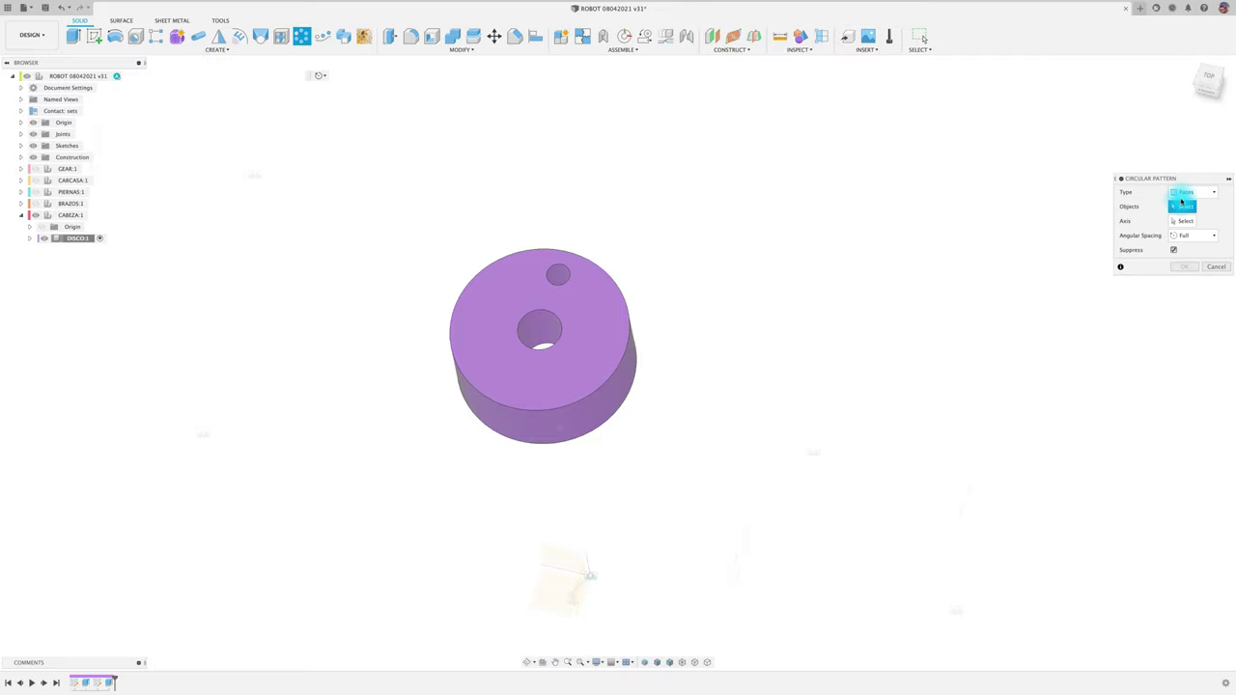
pyautogui.click(1191, 192)
pyautogui.click(558, 275)
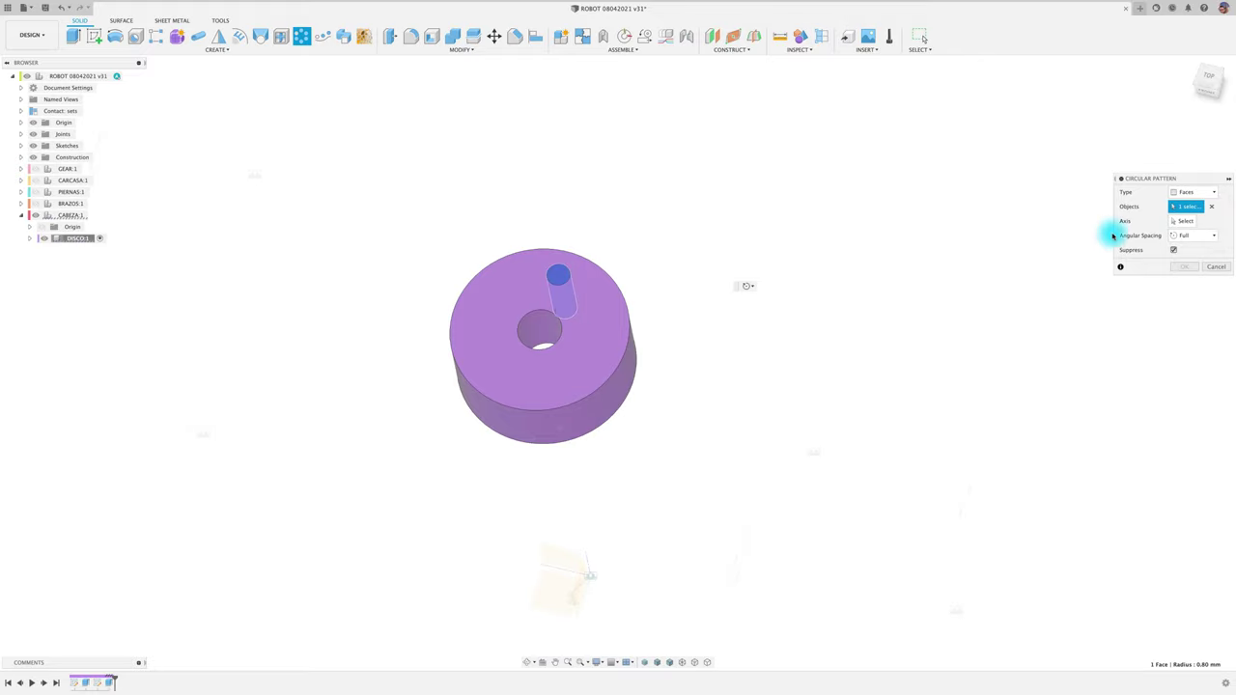
pyautogui.click(623, 352)
pyautogui.write('5')
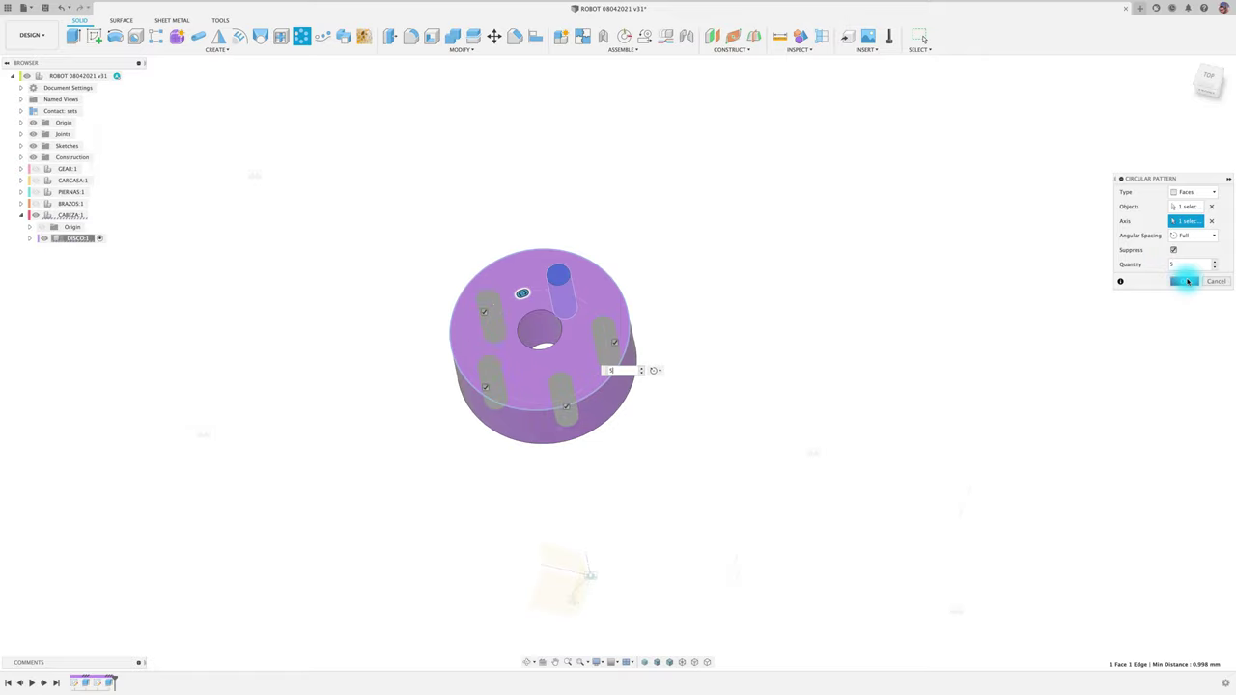
pyautogui.click(1184, 282)
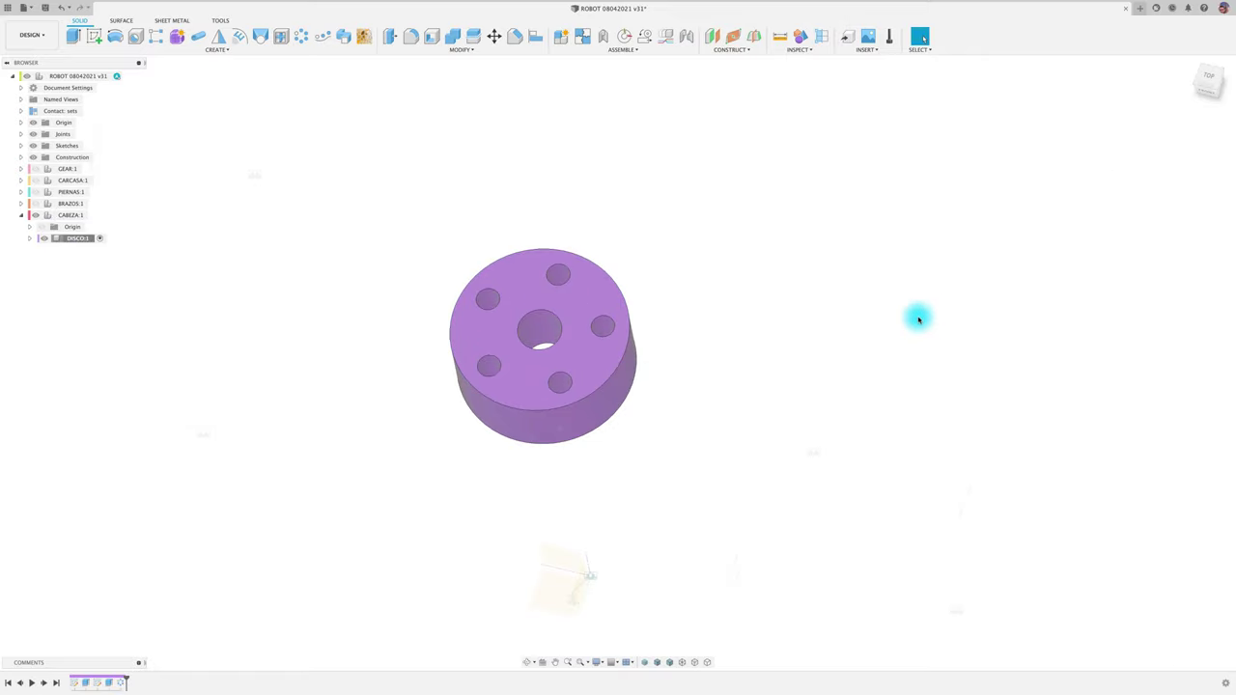
pyautogui.rightClick(89, 243)
# - Unisolate the disc, fit the whole robot in view and activate the root assembly
pyautogui.click(133, 524)
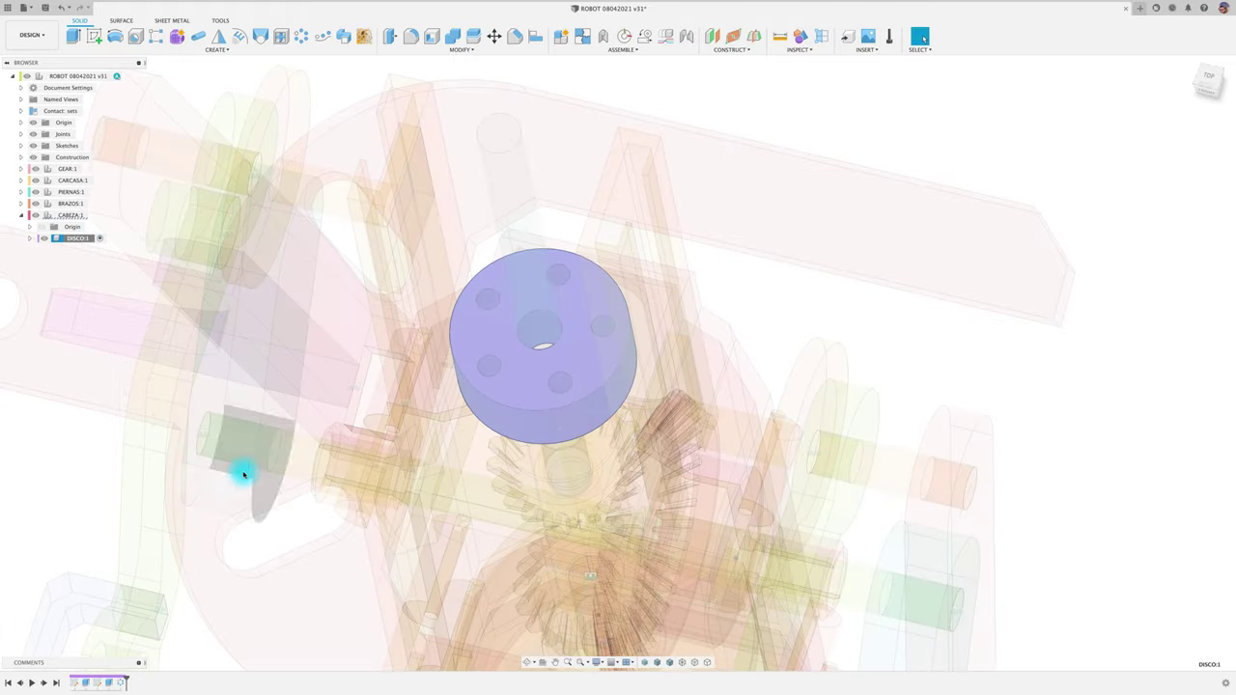
pyautogui.press('F6')
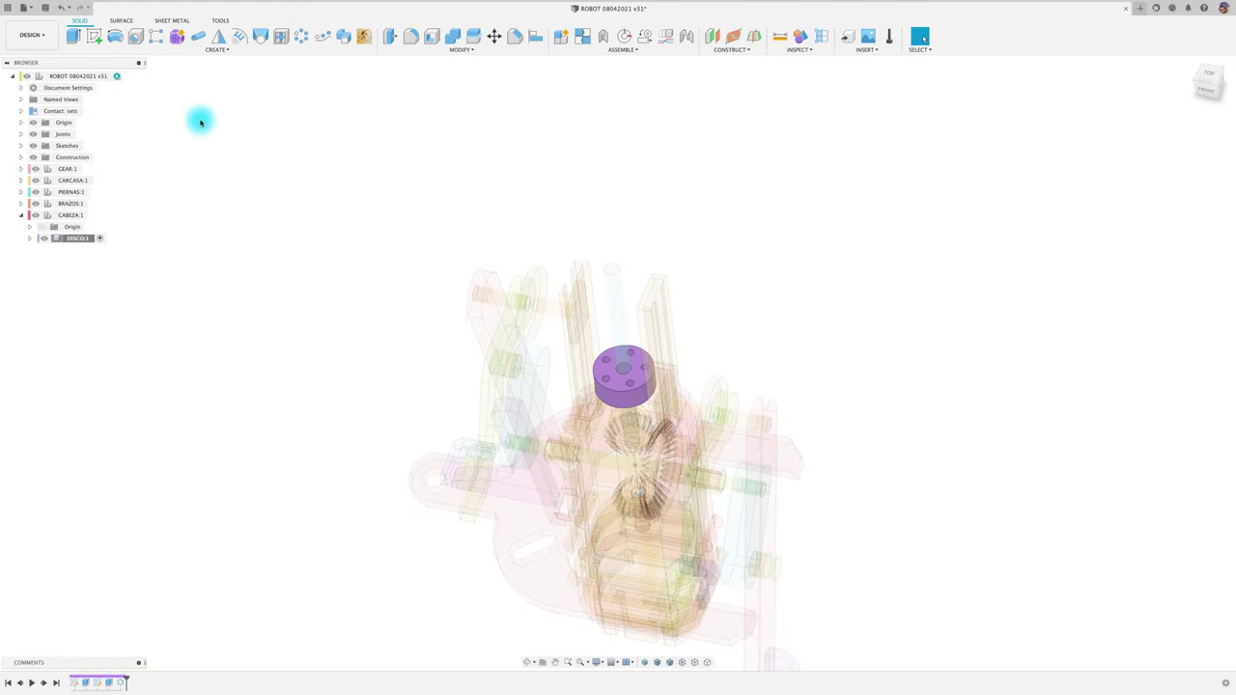
pyautogui.click(118, 75)
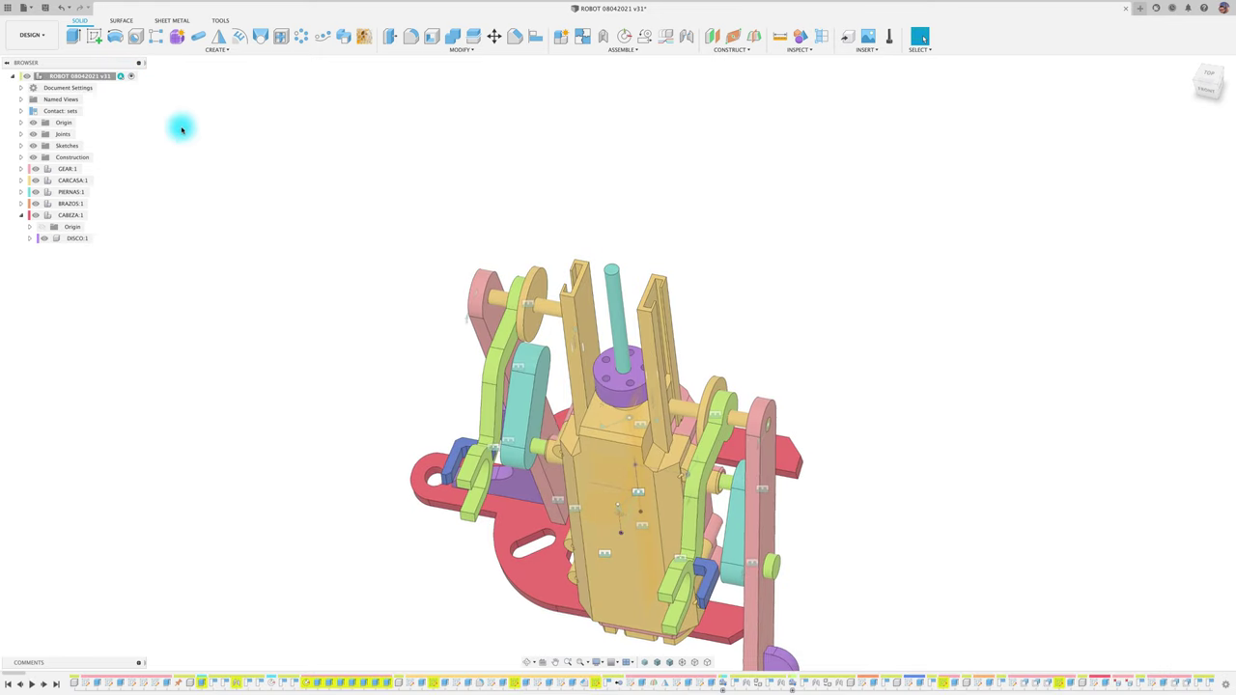
# - Animate the model from the PRINCIPAL joint, collapse Joints, and activate CABEZA:1
pyautogui.click(21, 137)
pyautogui.click(84, 147)
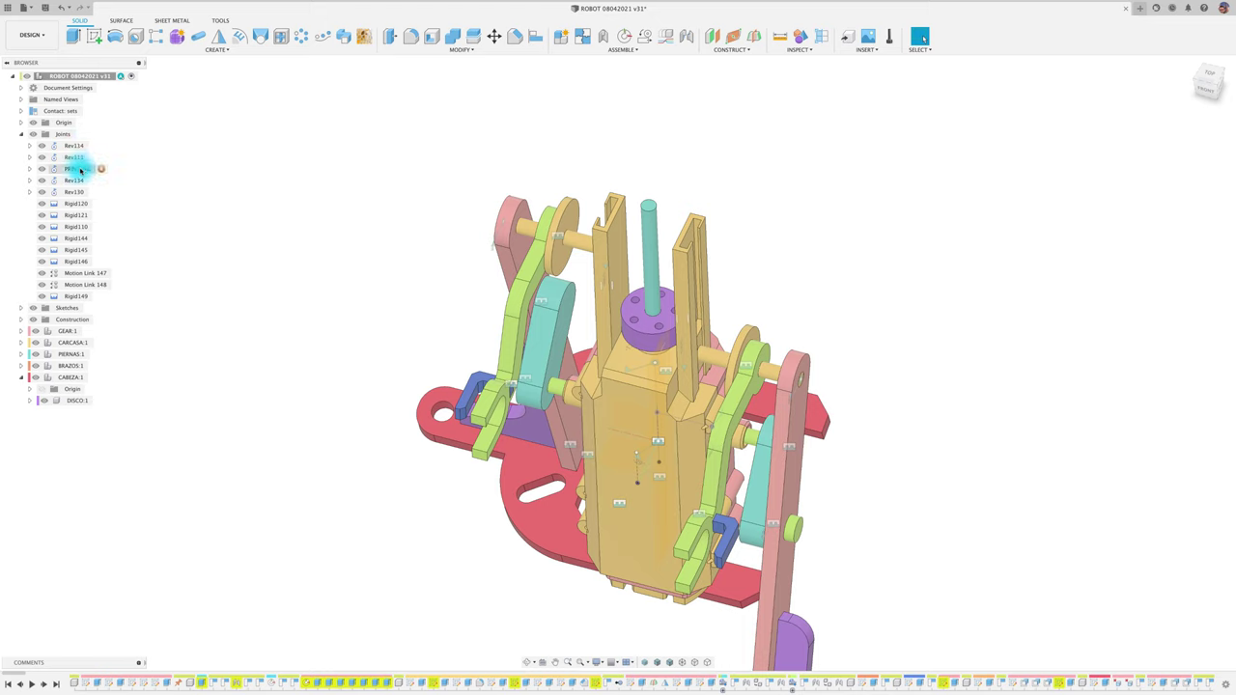
pyautogui.rightClick(80, 169)
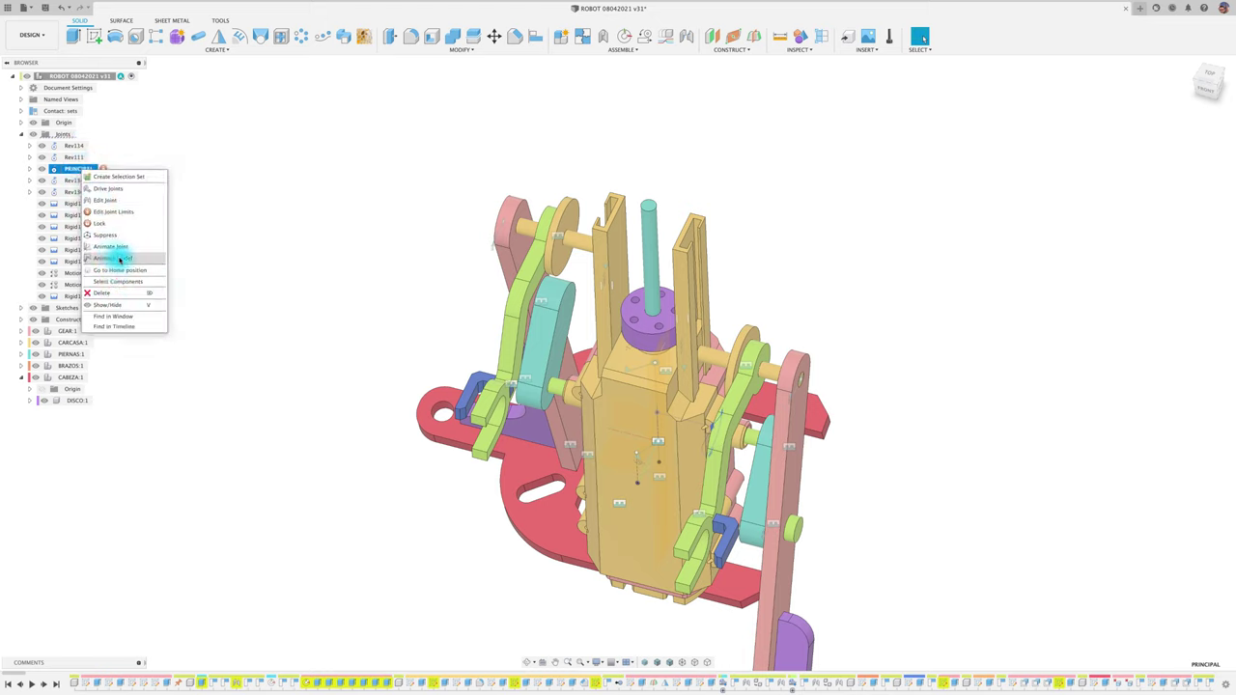
pyautogui.click(119, 259)
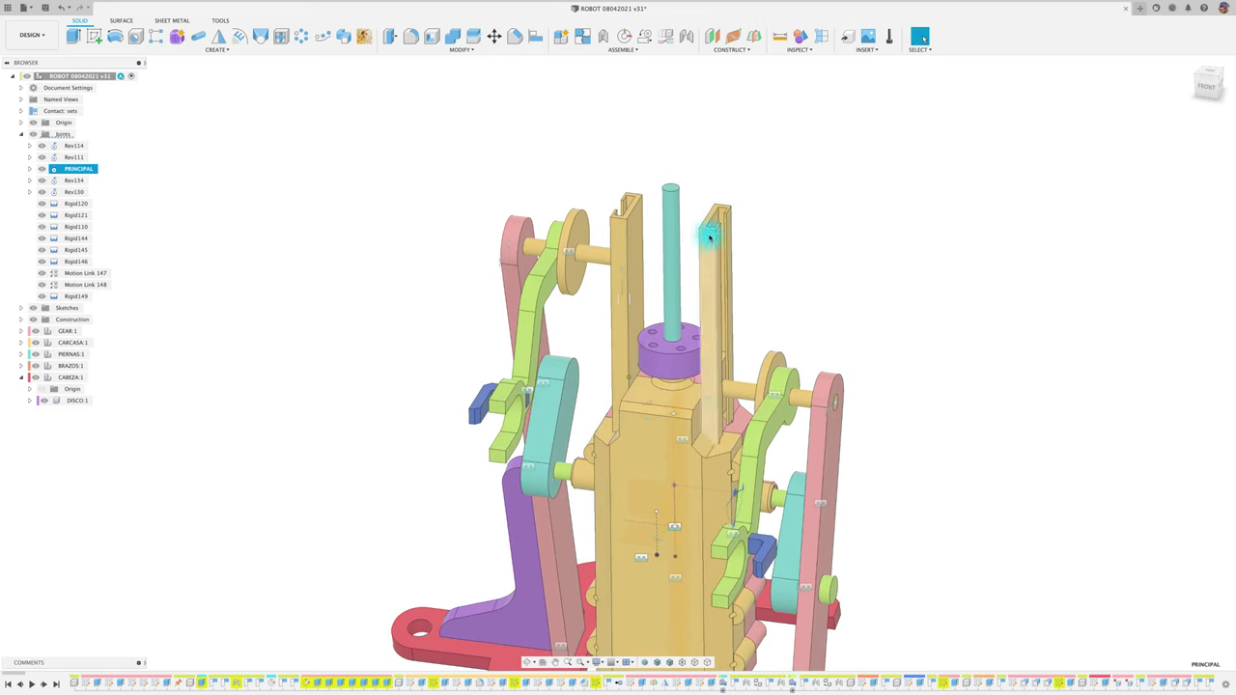
pyautogui.click(23, 138)
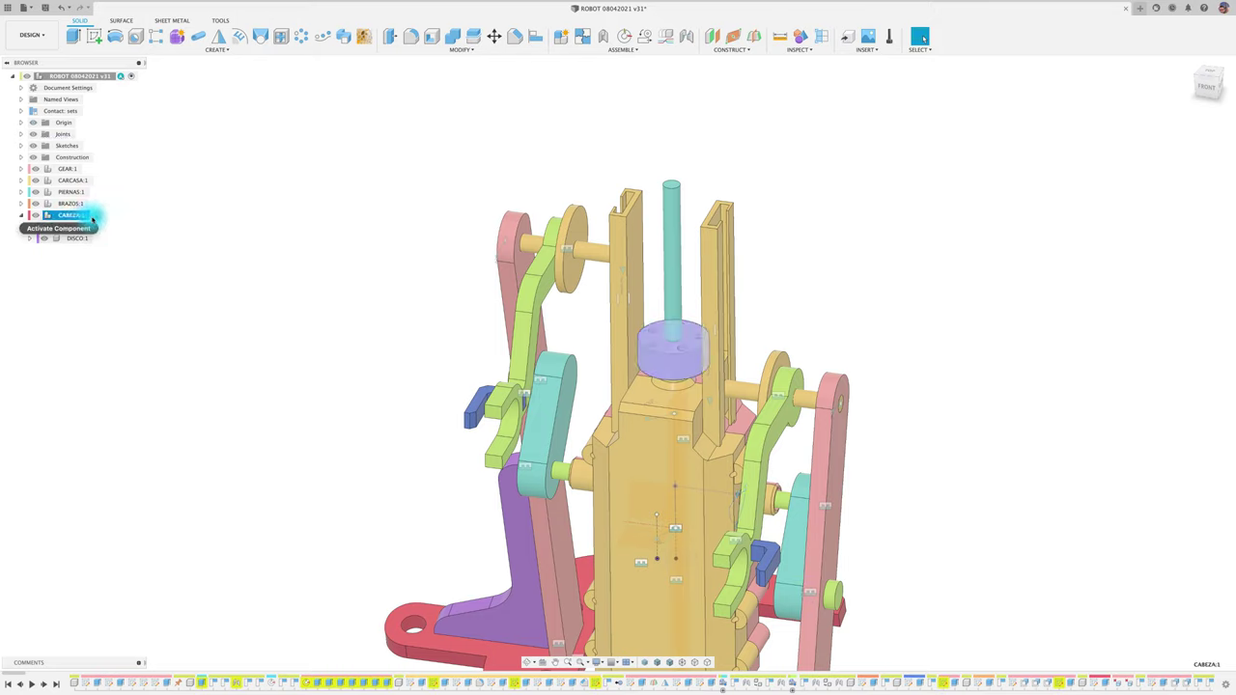
pyautogui.click(95, 215)
pyautogui.click(163, 237)
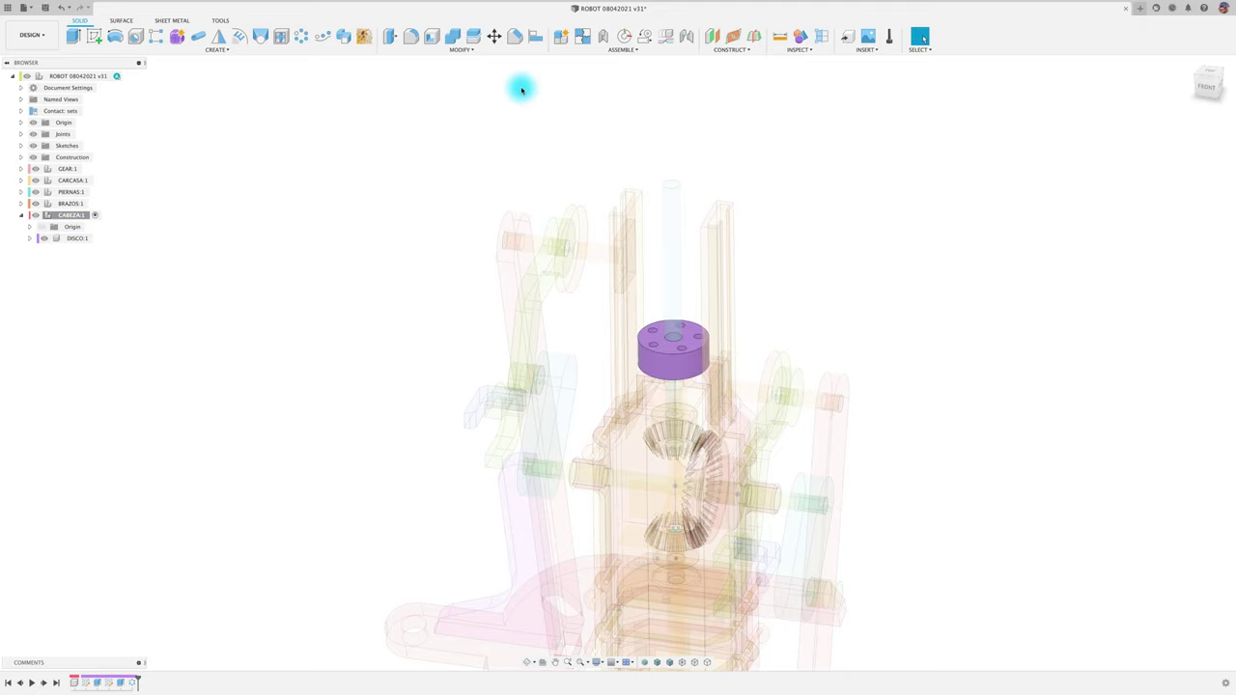
# - Create a new DISCO MAYOR component inside CABEZA
pyautogui.click(560, 35)
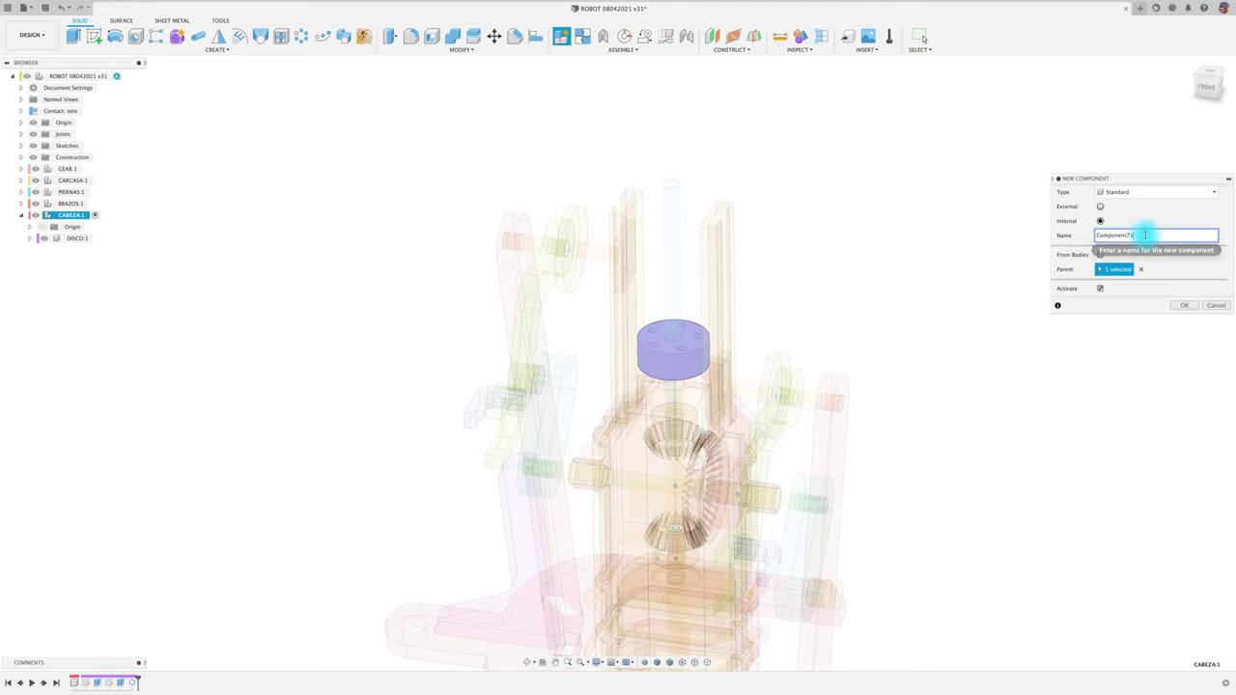
pyautogui.moveTo(1145, 235); pyautogui.dragTo(1056, 234)
pyautogui.write('DISCO MAYOR')
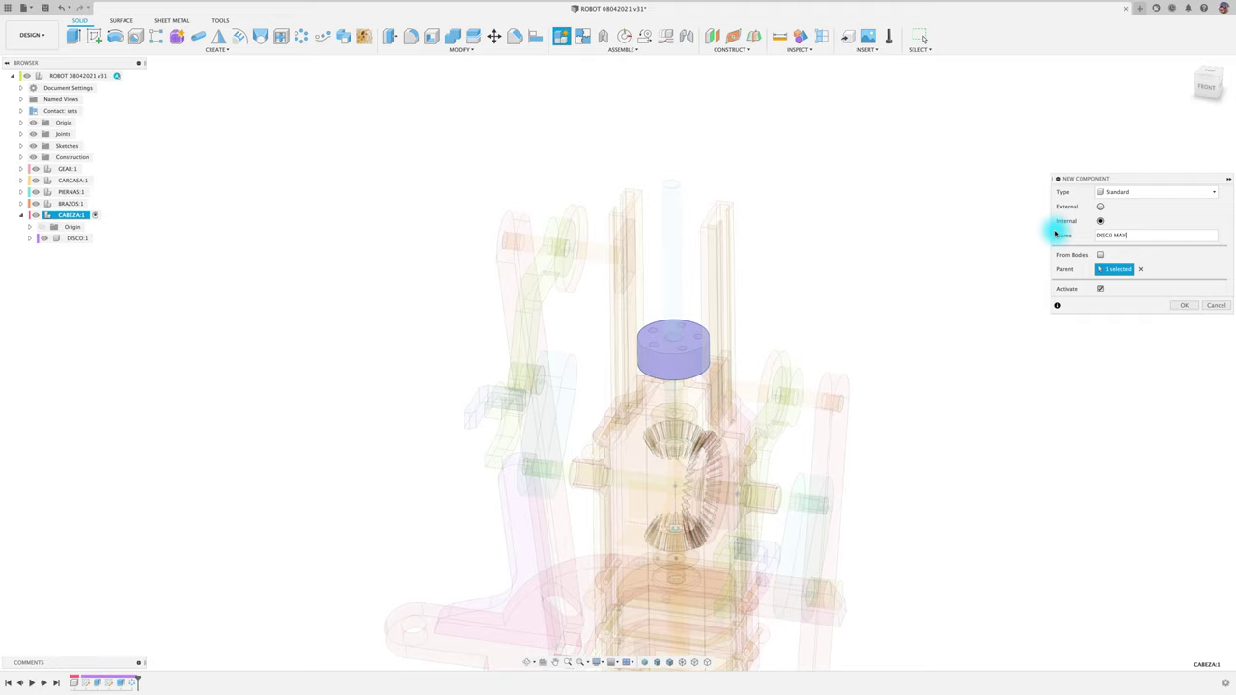
pyautogui.click(1187, 307)
# - Sketch a large circle centred at the origin on an origin plane
pyautogui.click(94, 36)
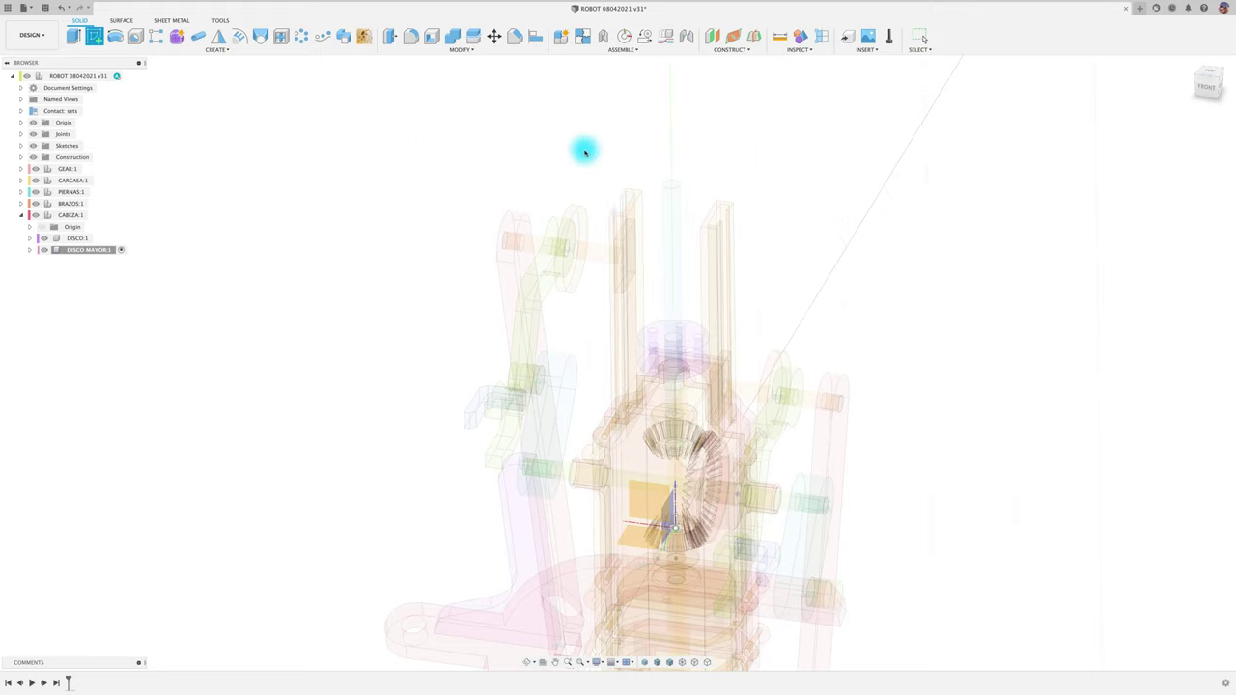
pyautogui.click(679, 187)
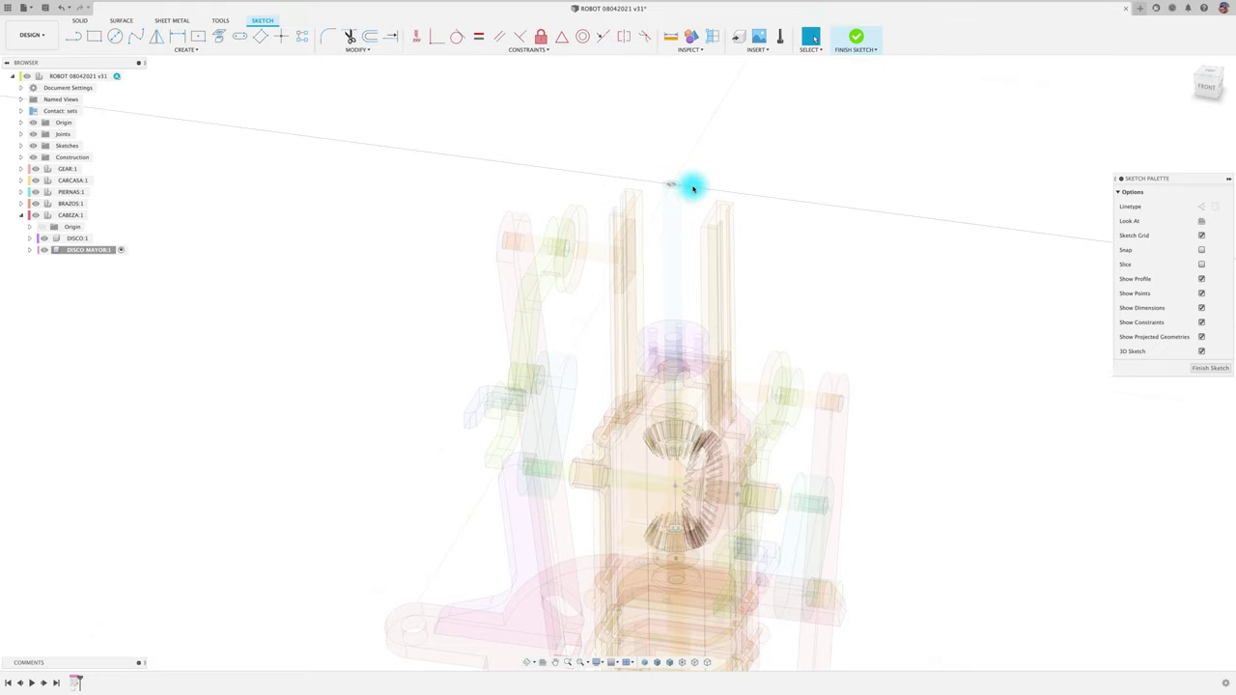
pyautogui.press('c')
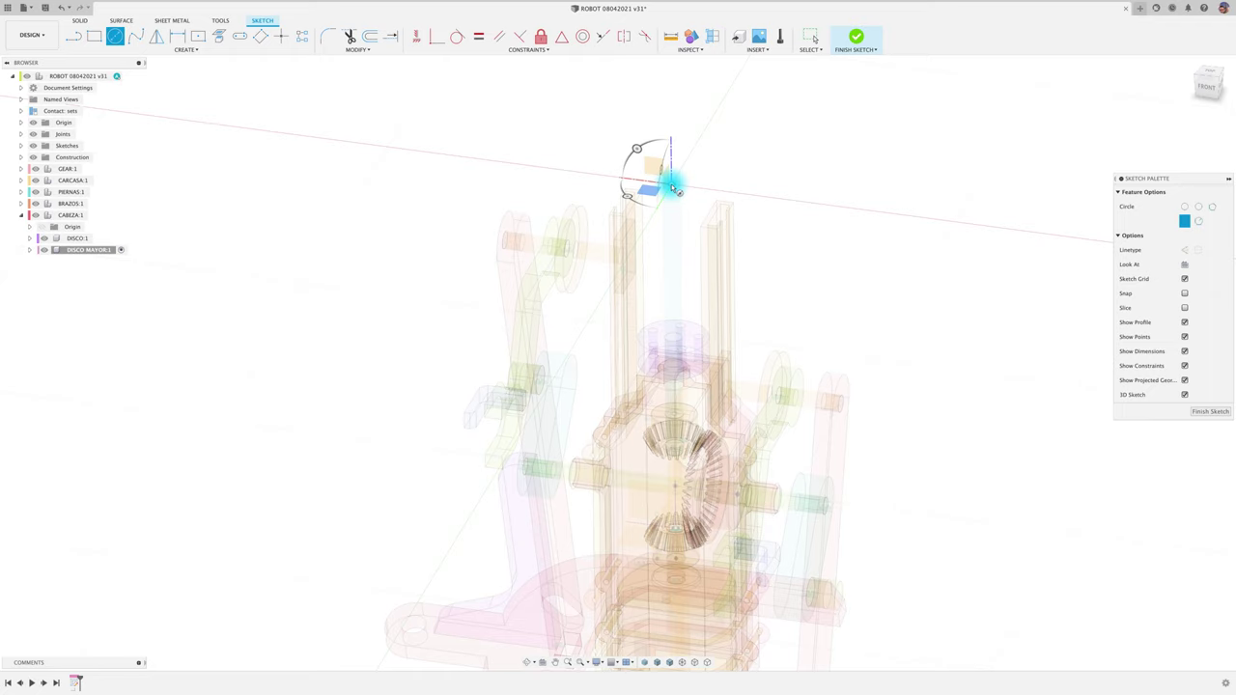
pyautogui.click(672, 183)
pyautogui.click(1204, 72)
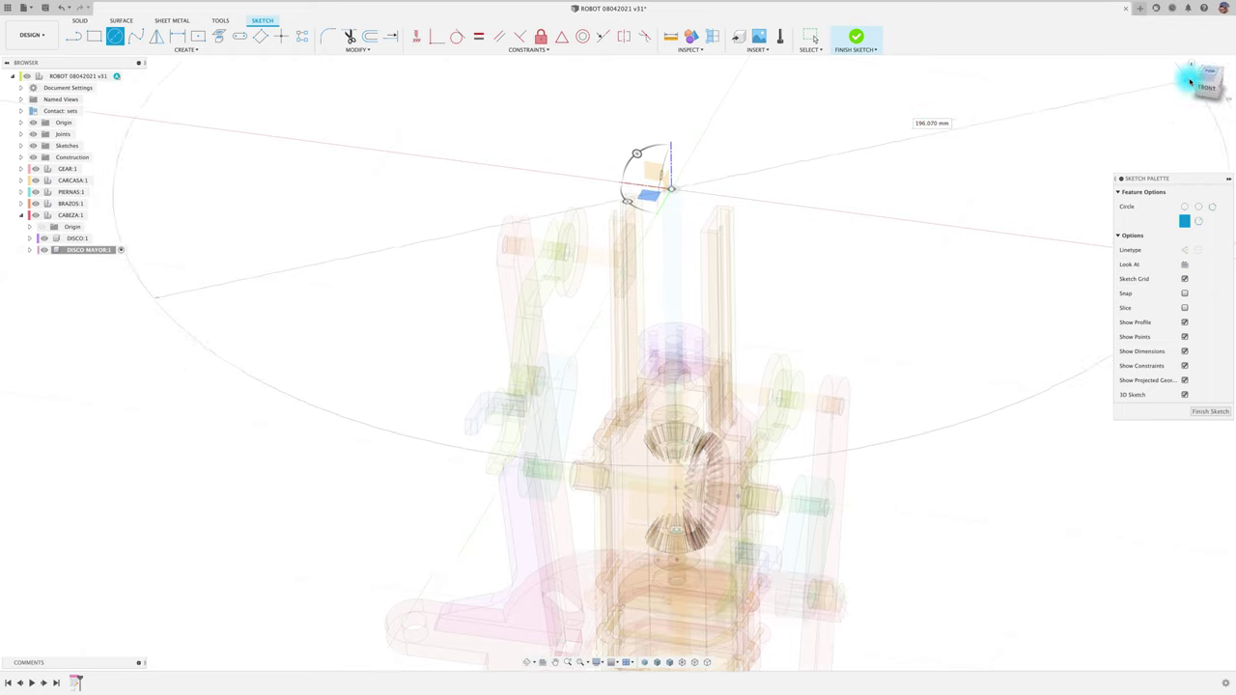
pyautogui.scroll(2, 830, 494)
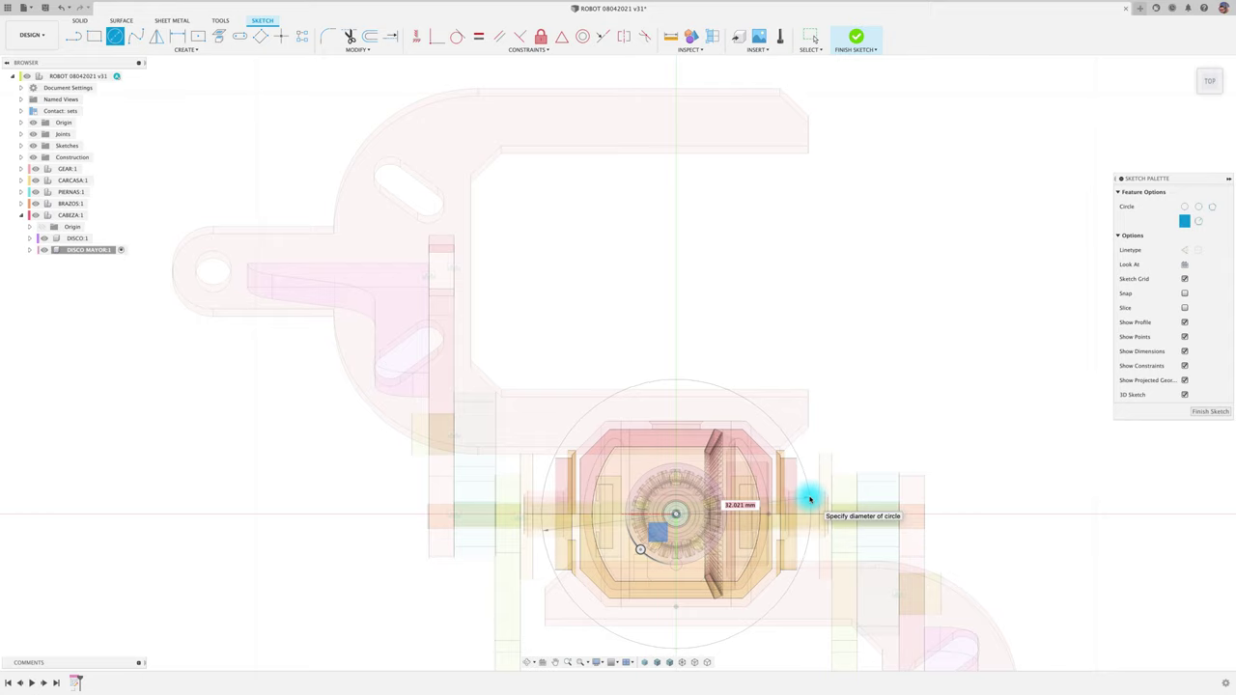
pyautogui.keyDown('shift'); pyautogui.moveTo(773, 499); pyautogui.dragTo(783, 447, button='middle'); pyautogui.keyUp('shift')
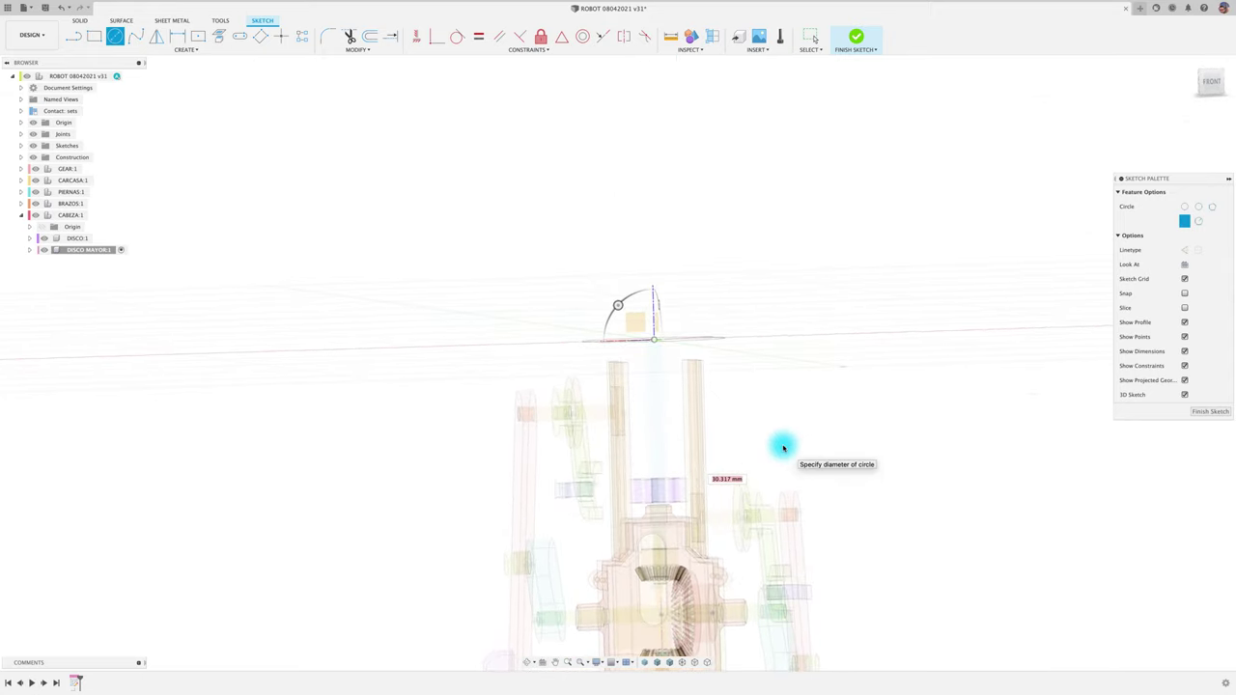
pyautogui.moveTo(783, 447)
pyautogui.keyDown('shift'); pyautogui.mouseDown(button='middle')
pyautogui.moveTo(777, 367)
pyautogui.moveTo(748, 348)
pyautogui.mouseUp(button='middle'); pyautogui.keyUp('shift')
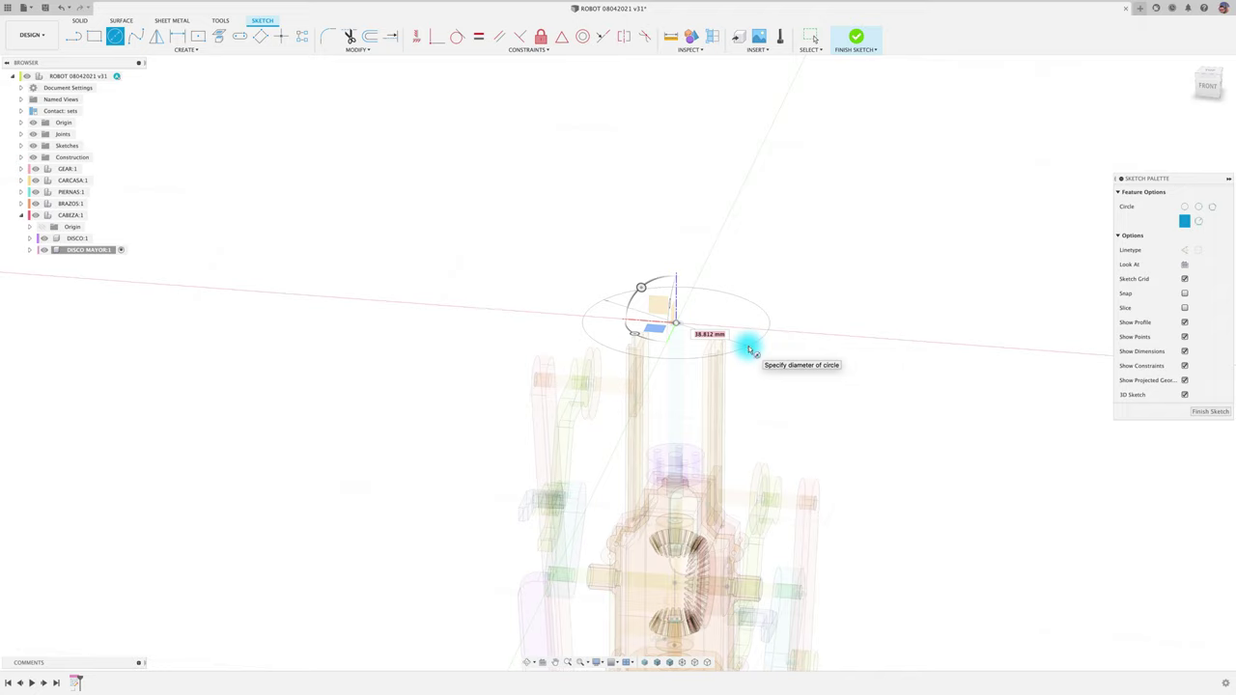
pyautogui.click(749, 349)
# - Extrude the large circle 5 mm upward into a solid pink DISCO MAYOR disc
pyautogui.press('e')
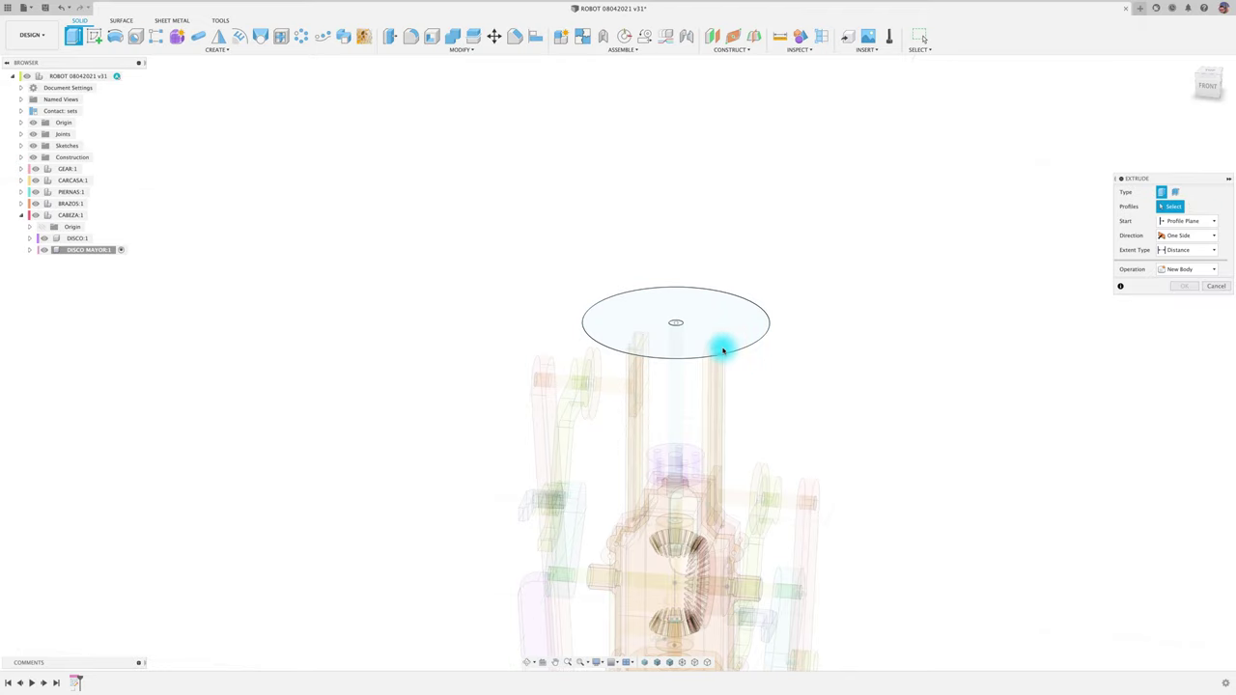
pyautogui.click(723, 345)
pyautogui.keyDown('shift'); pyautogui.moveTo(714, 325); pyautogui.dragTo(687, 320, button='middle'); pyautogui.keyUp('shift')
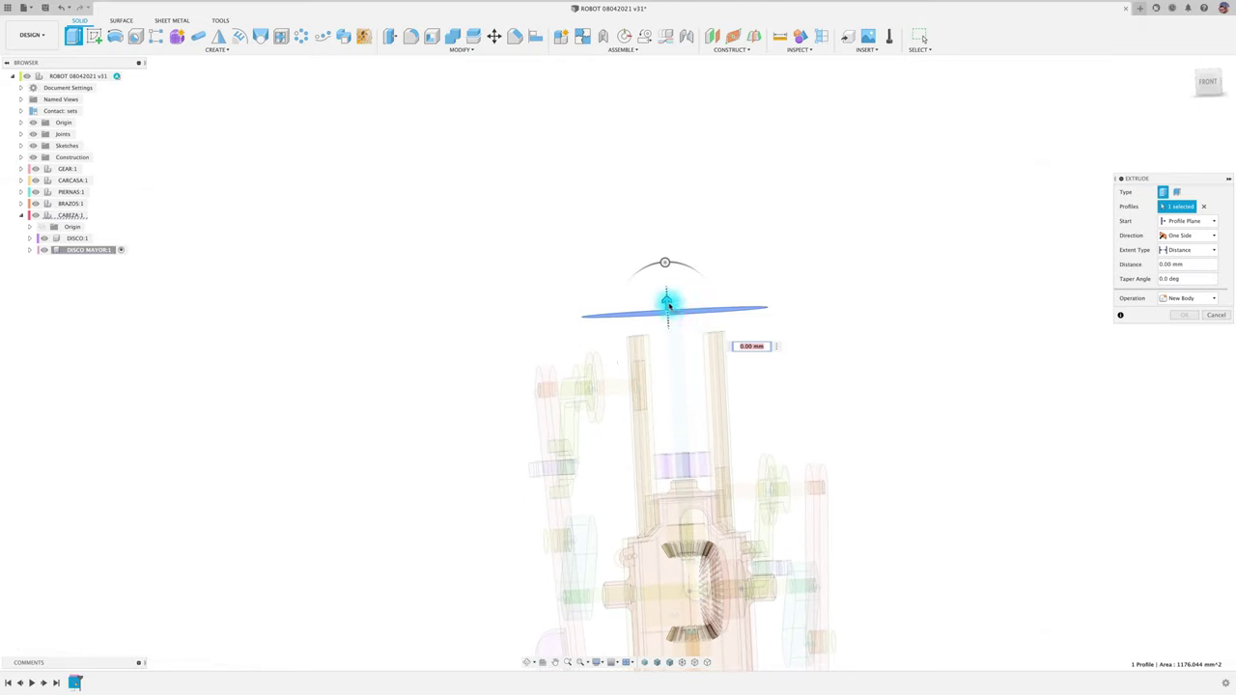
pyautogui.moveTo(668, 304); pyautogui.dragTo(668, 330)
pyautogui.write('-5')
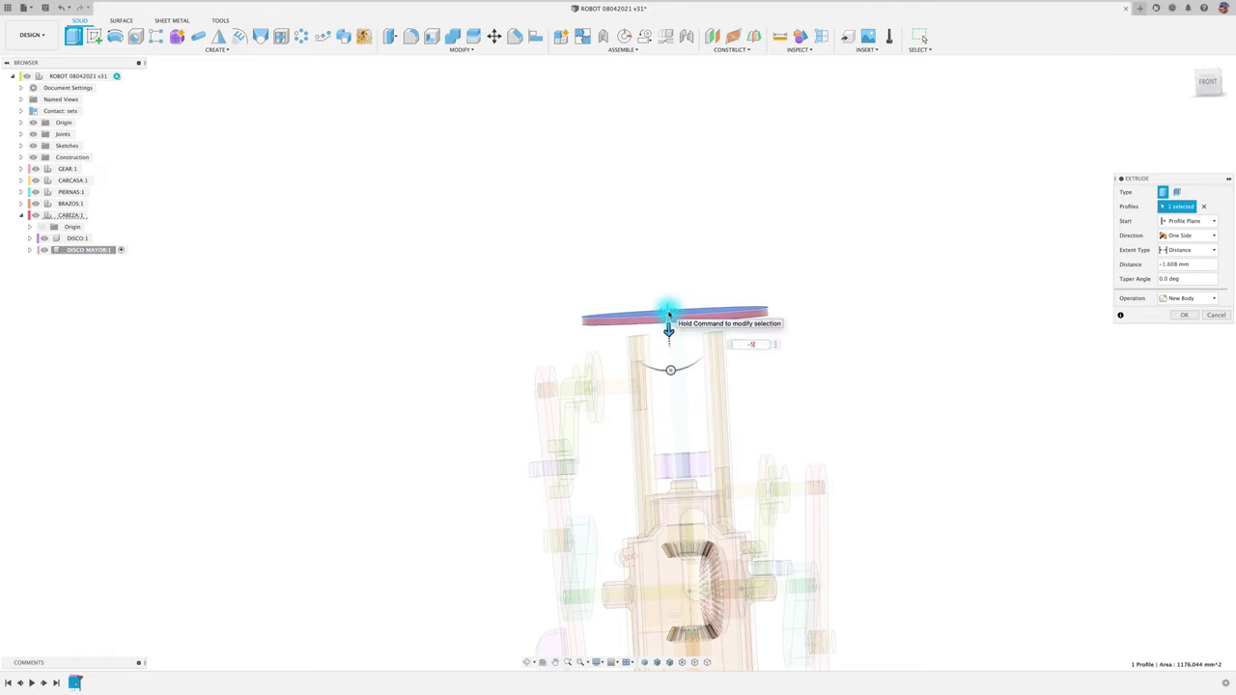
pyautogui.press('Return')
pyautogui.keyDown('shift'); pyautogui.moveTo(668, 314); pyautogui.dragTo(668, 313, button='middle'); pyautogui.keyUp('shift')
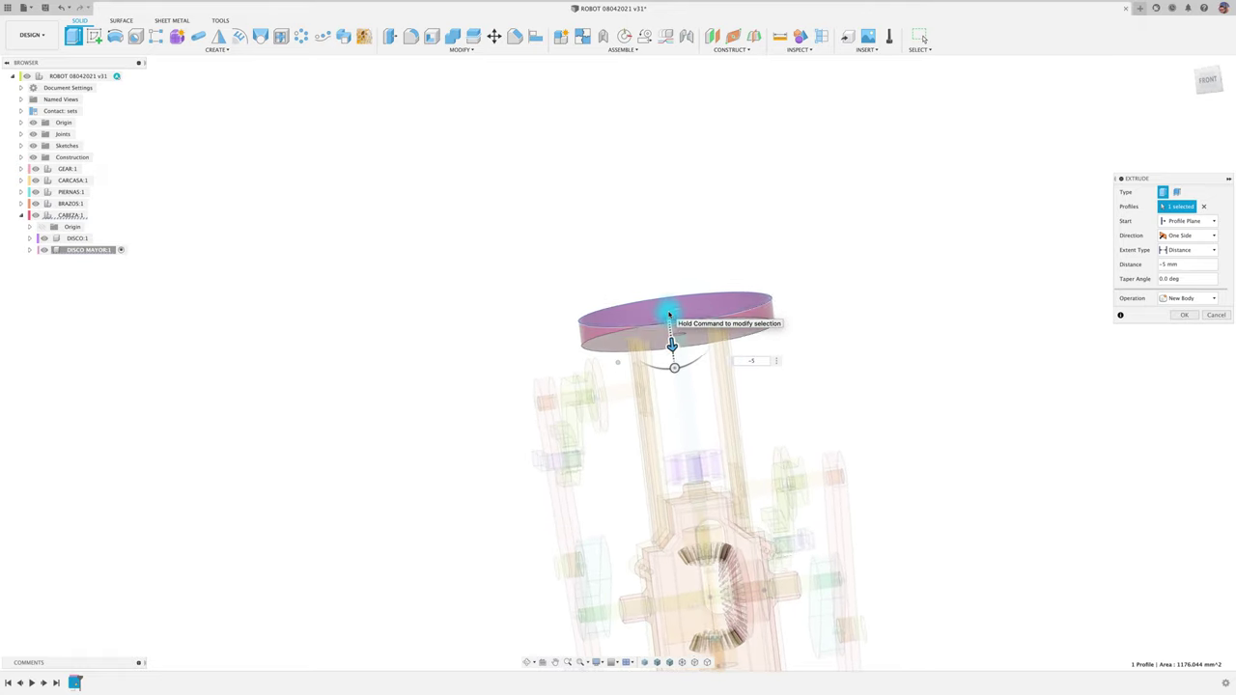
pyautogui.moveTo(681, 353); pyautogui.dragTo(682, 349)
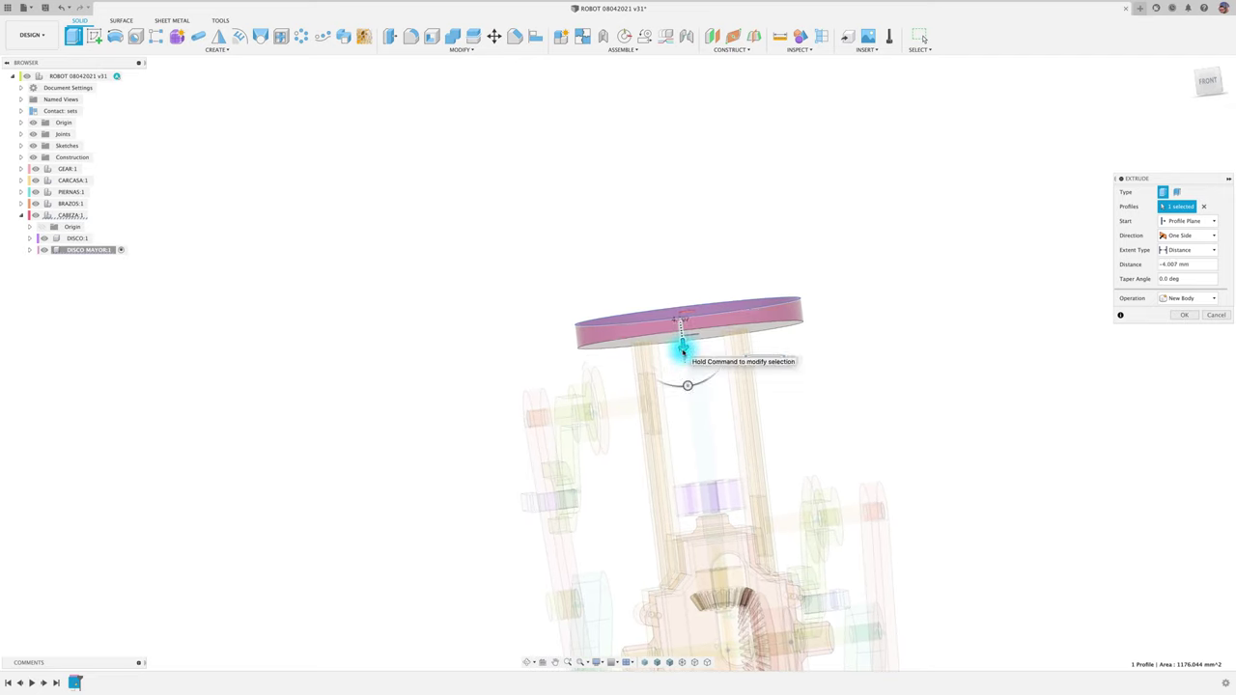
pyautogui.moveTo(682, 350); pyautogui.dragTo(681, 298)
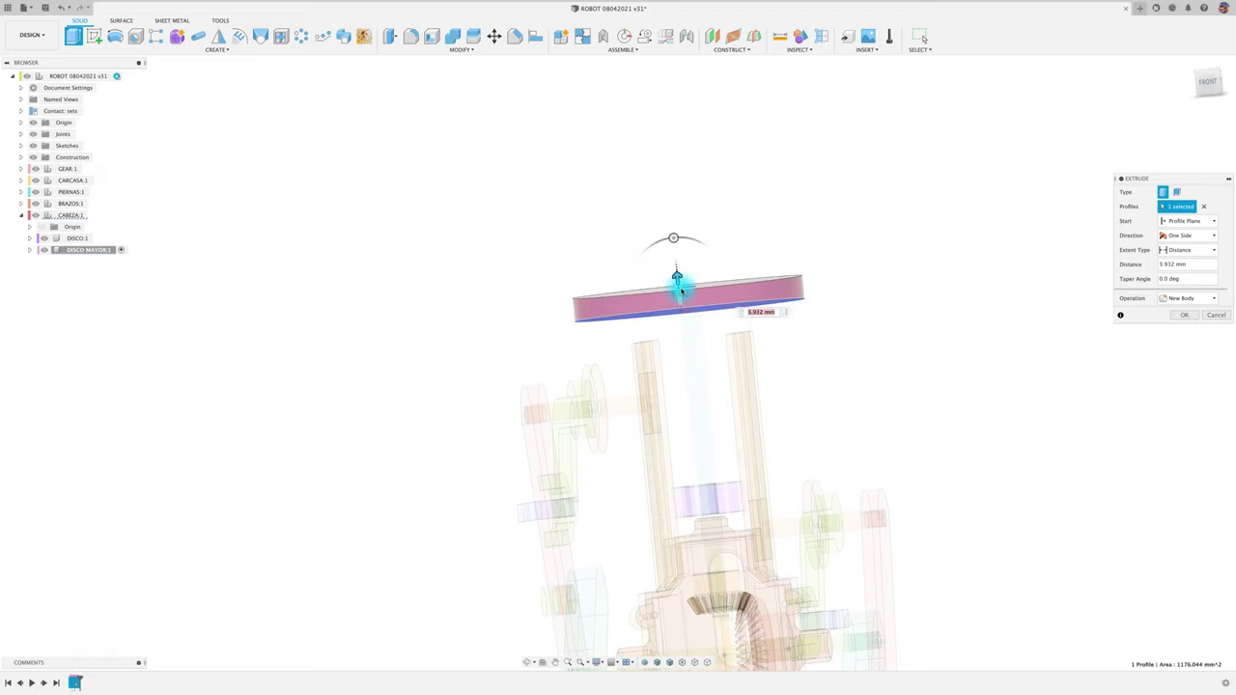
pyautogui.moveTo(677, 279); pyautogui.dragTo(675, 276)
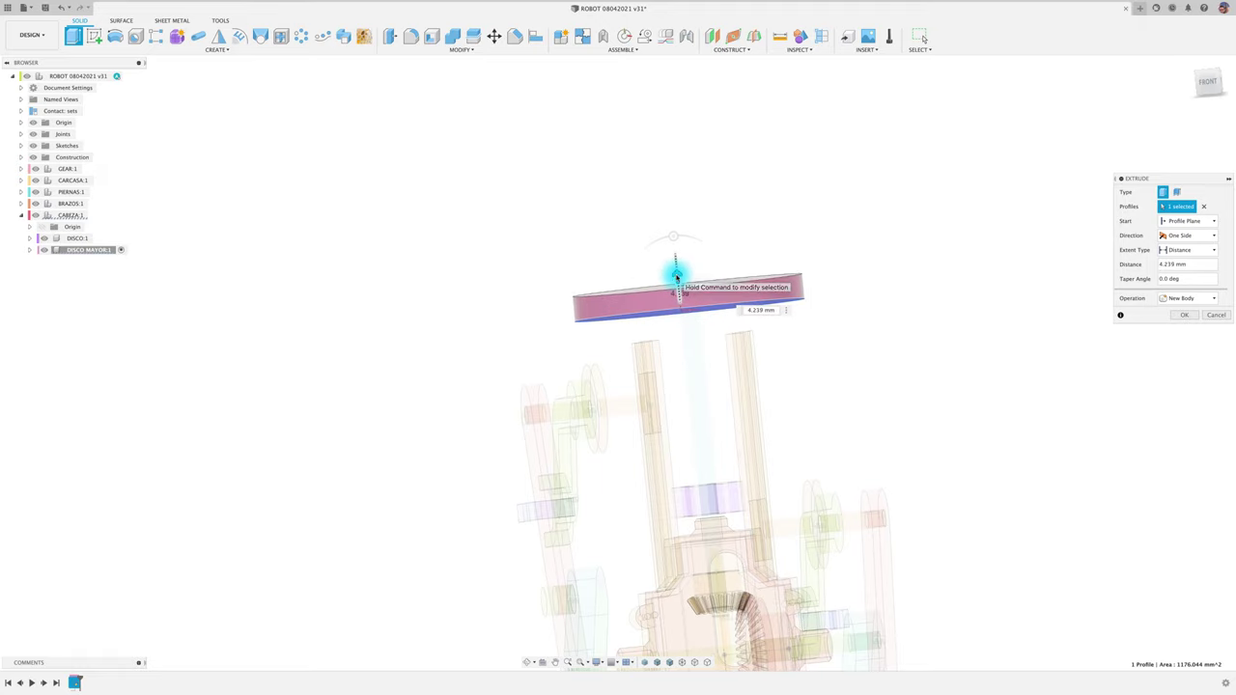
pyautogui.write('5')
pyautogui.press('Return')
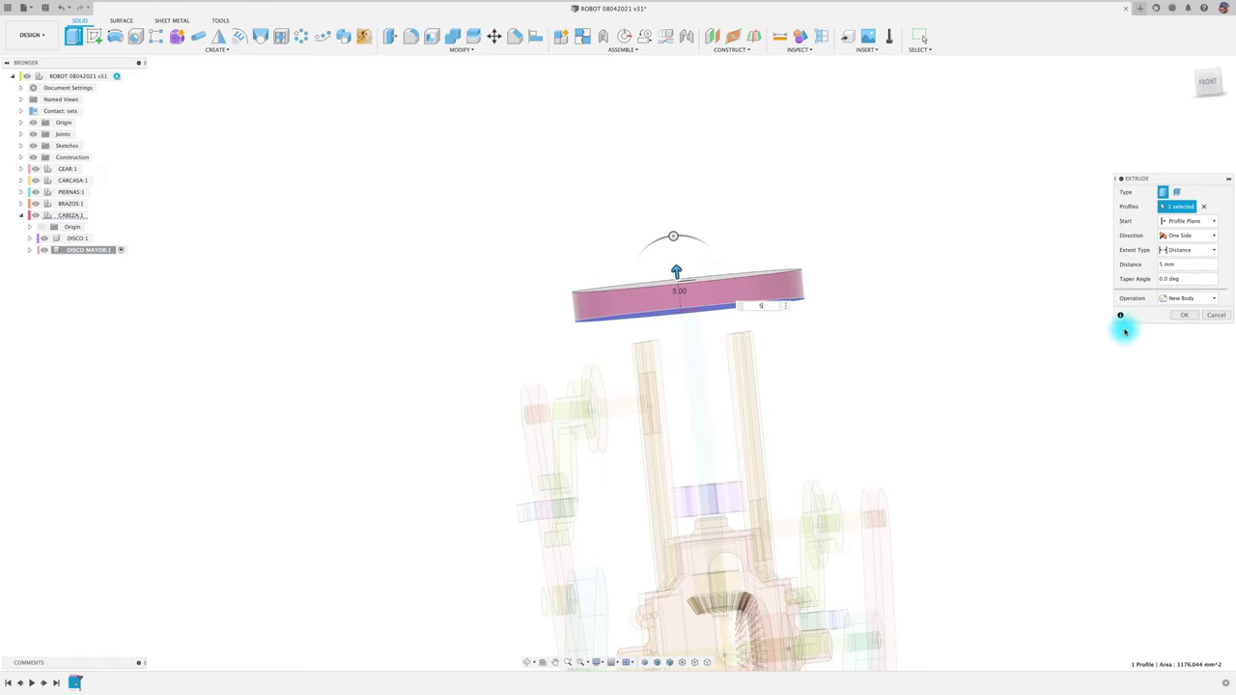
pyautogui.click(1190, 317)
pyautogui.keyDown('shift'); pyautogui.moveTo(979, 339); pyautogui.dragTo(461, 275, button='middle'); pyautogui.keyUp('shift')
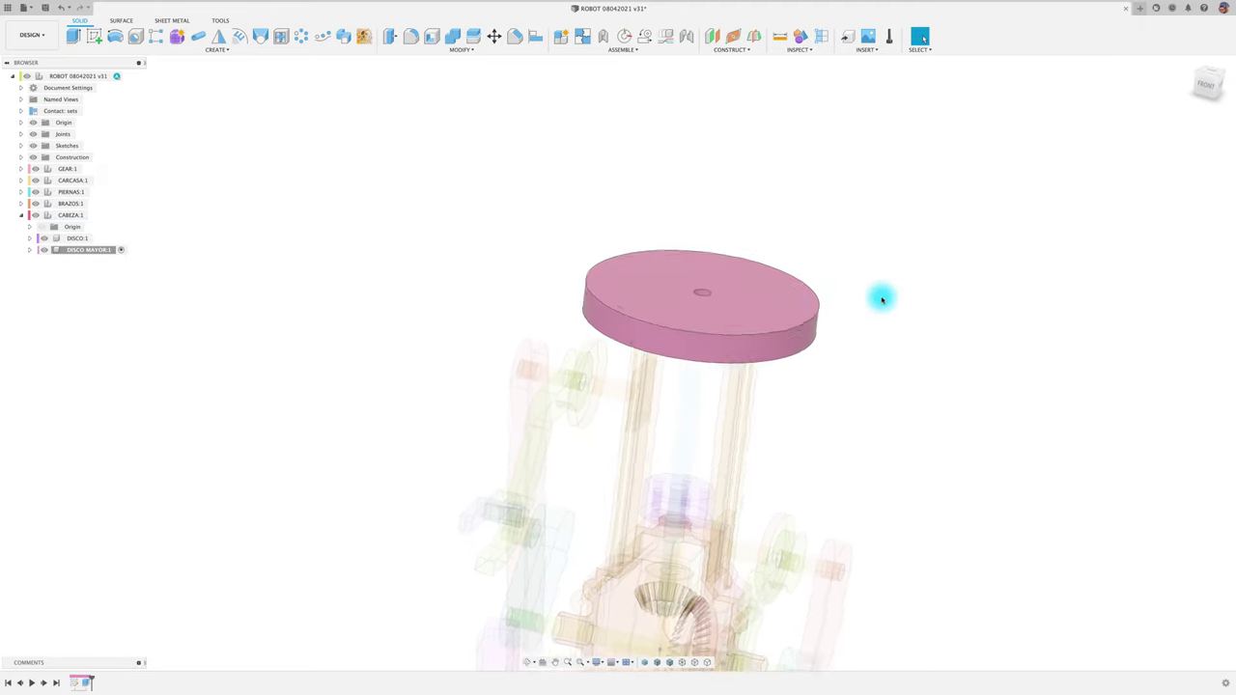
# - Move the DISCO MAYOR disc down -4.337 mm along Z, checked in Front view
pyautogui.click(114, 250)
pyautogui.press('m')
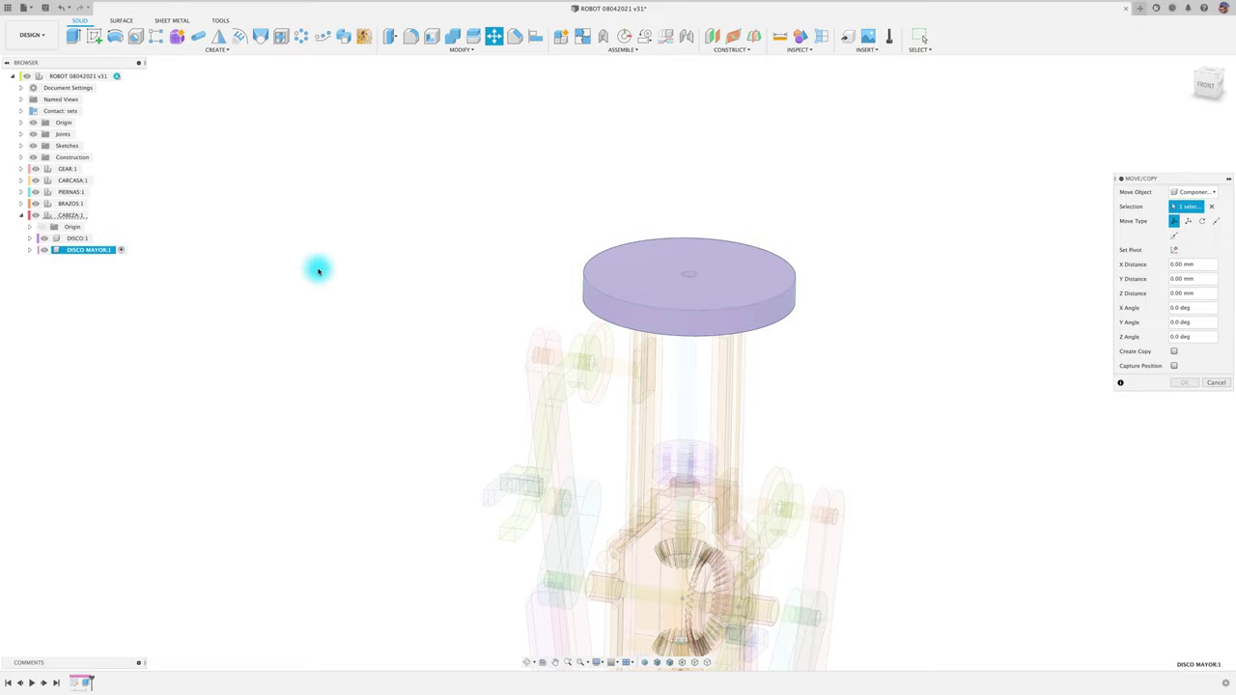
pyautogui.moveTo(689, 257); pyautogui.dragTo(688, 268)
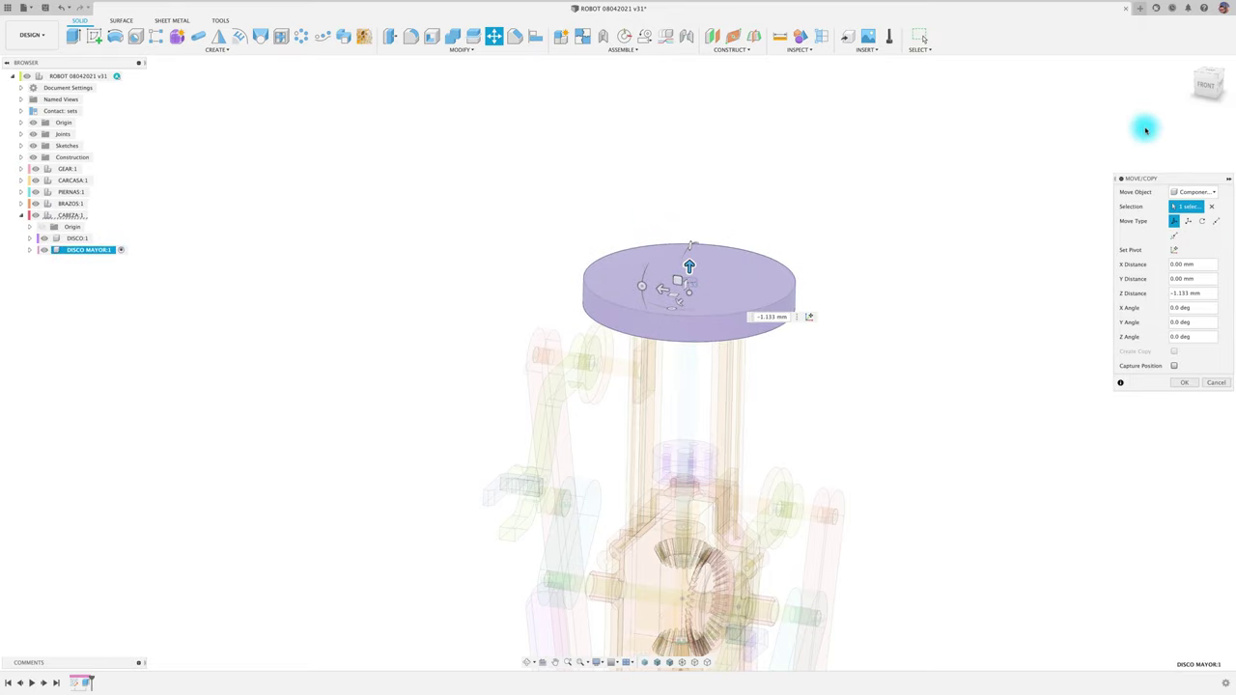
pyautogui.click(1207, 85)
pyautogui.scroll(4, 826, 226)
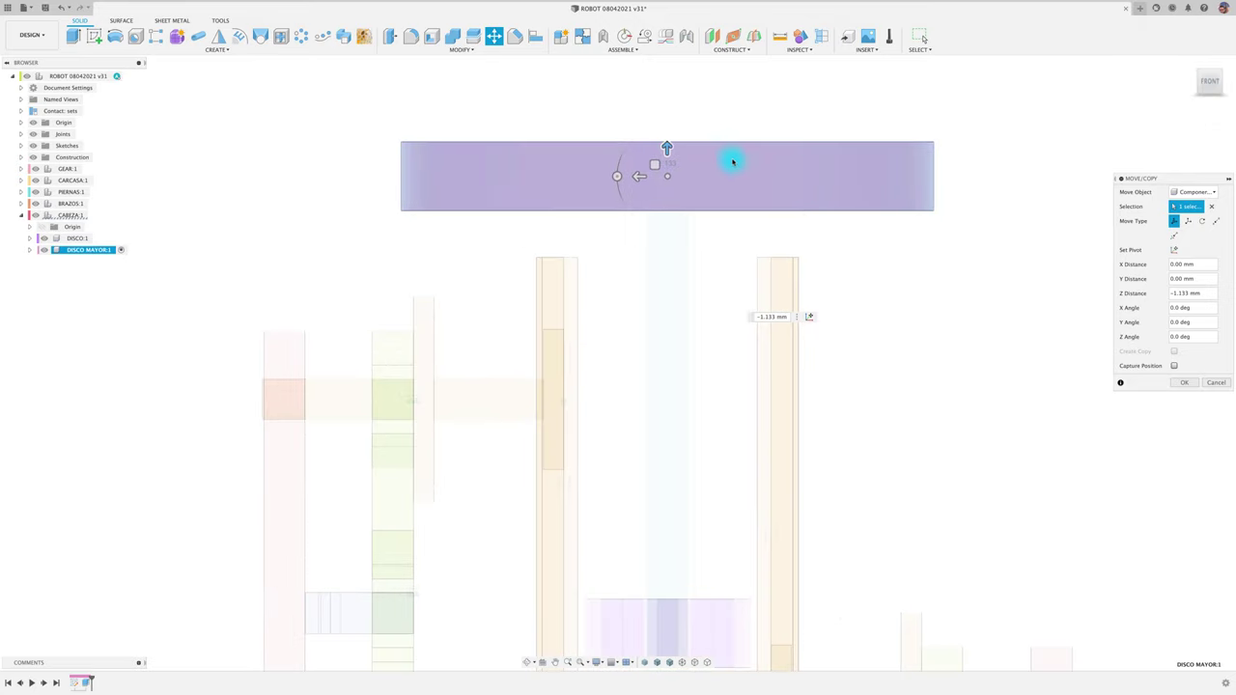
pyautogui.moveTo(664, 146); pyautogui.dragTo(664, 191)
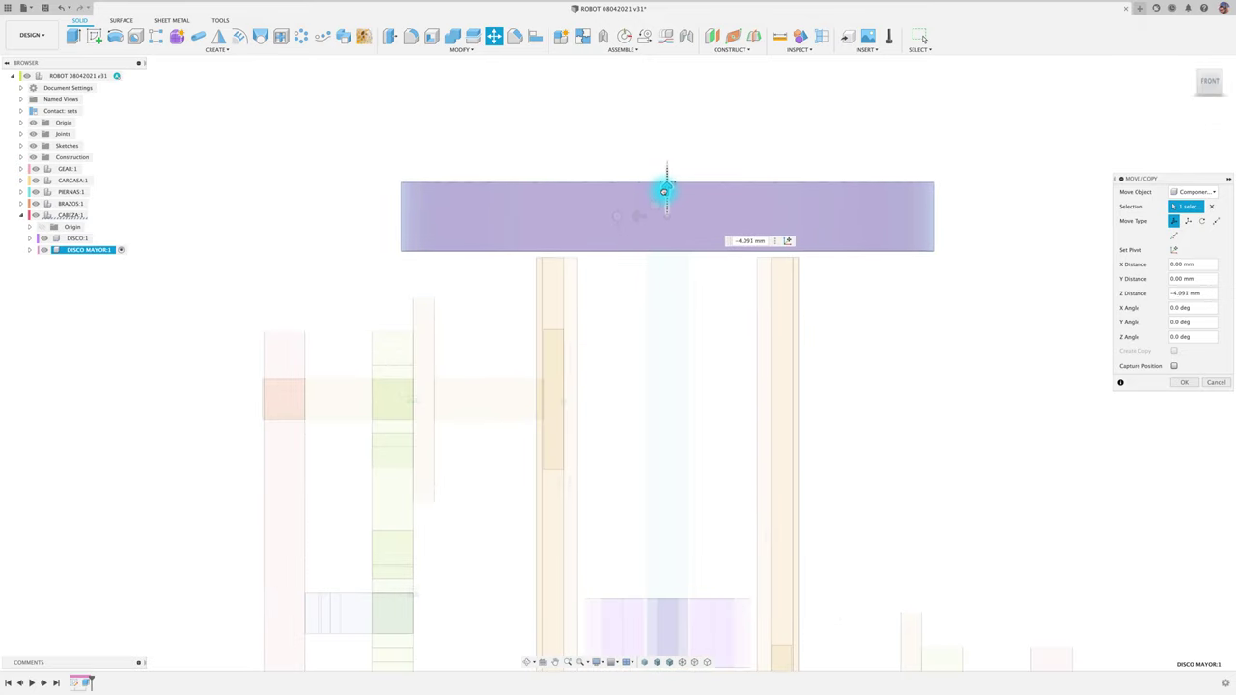
pyautogui.click(1180, 386)
pyautogui.press('F6')
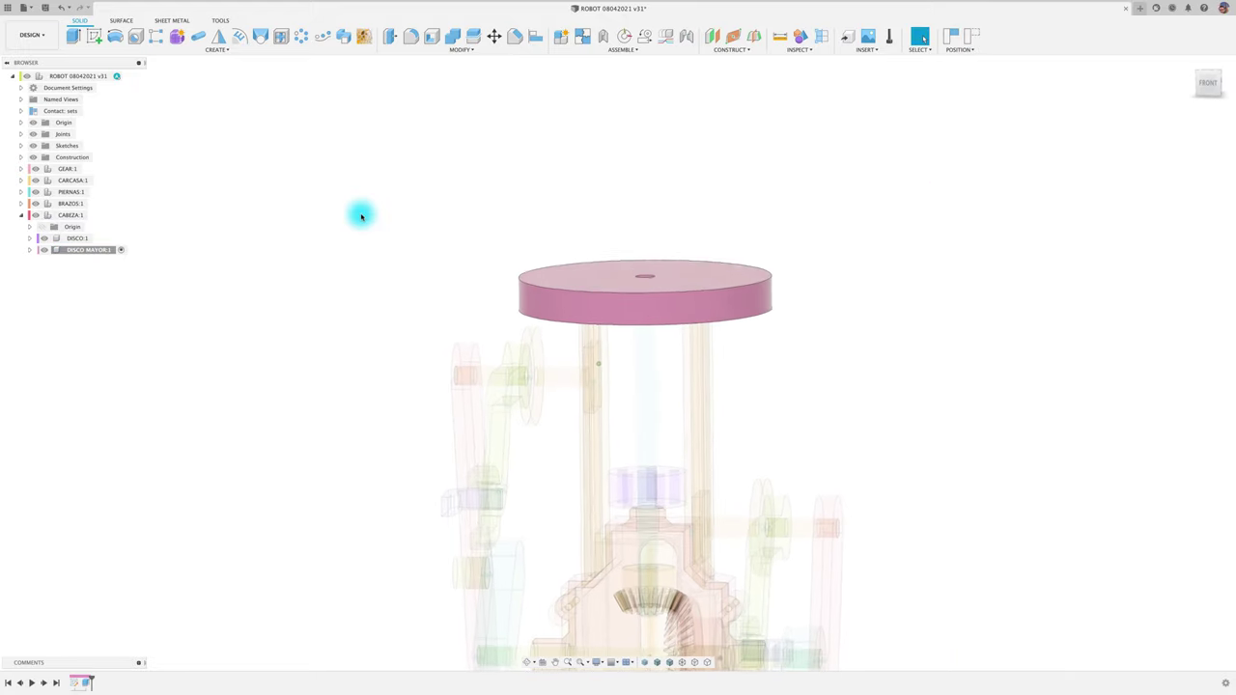
# - With the root active, extrude the disc's centre hole profile 2.629 mm upward as a Join
pyautogui.click(117, 75)
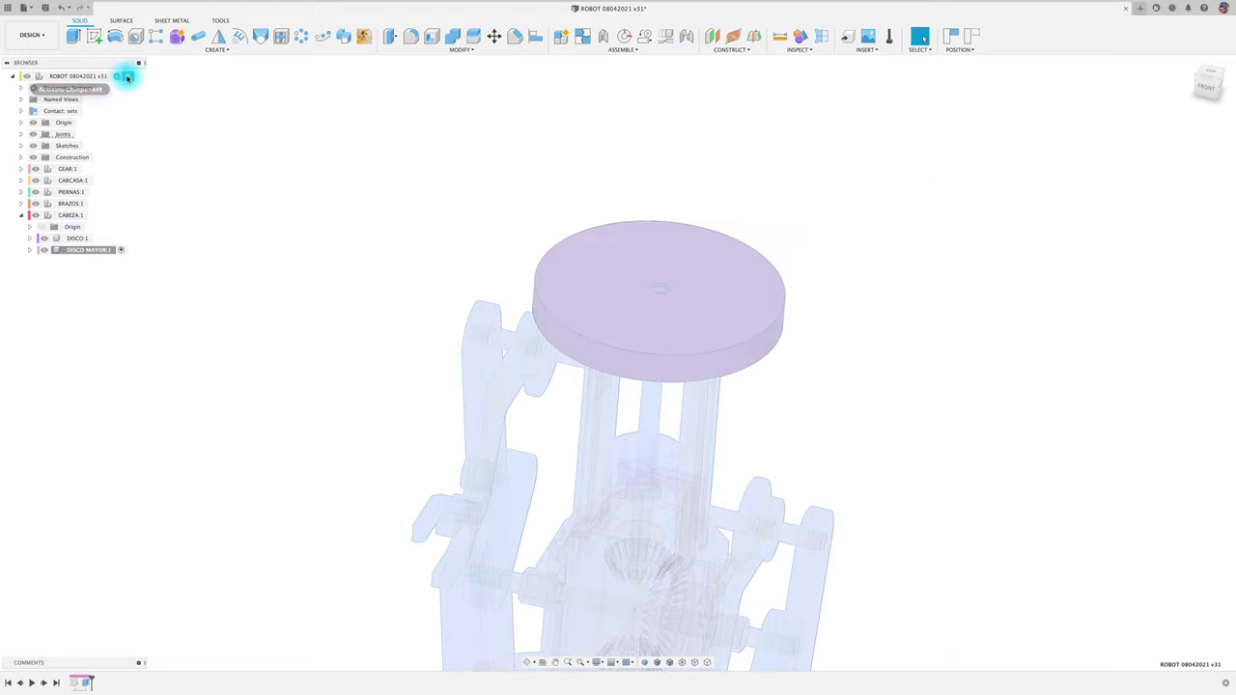
pyautogui.moveTo(187, 109)
pyautogui.keyDown('shift'); pyautogui.mouseDown(button='middle')
pyautogui.moveTo(562, 251)
pyautogui.moveTo(611, 286)
pyautogui.mouseUp(button='middle'); pyautogui.keyUp('shift')
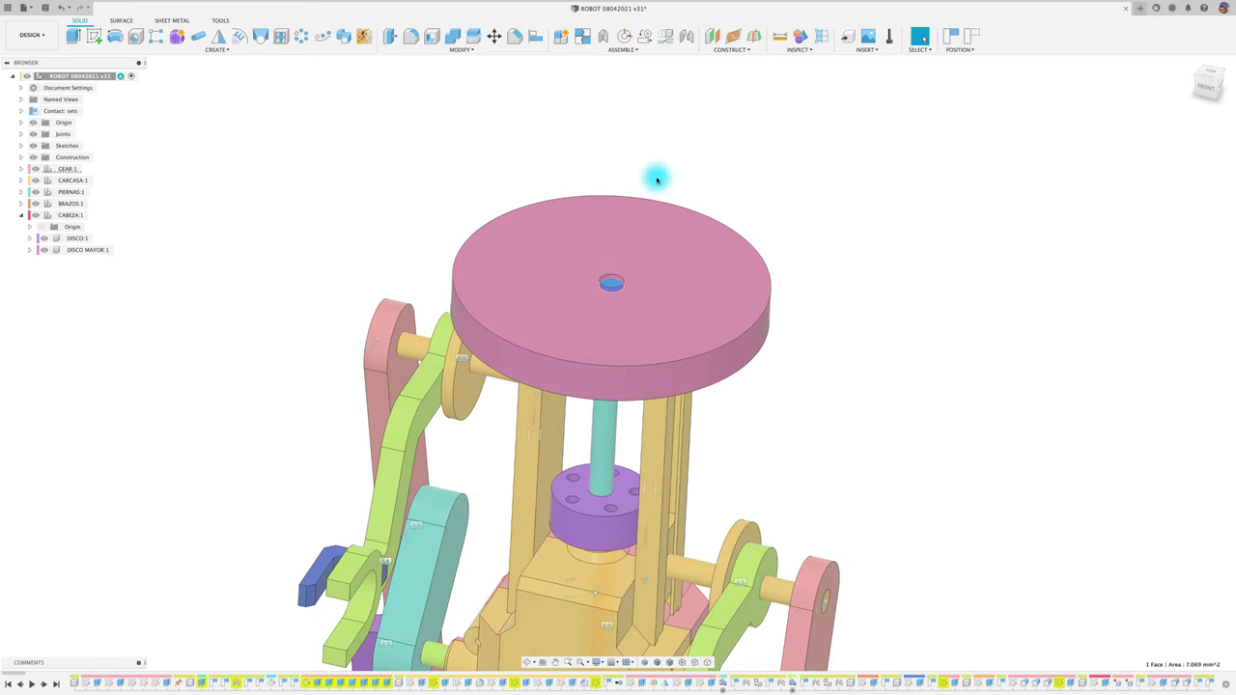
pyautogui.press('e')
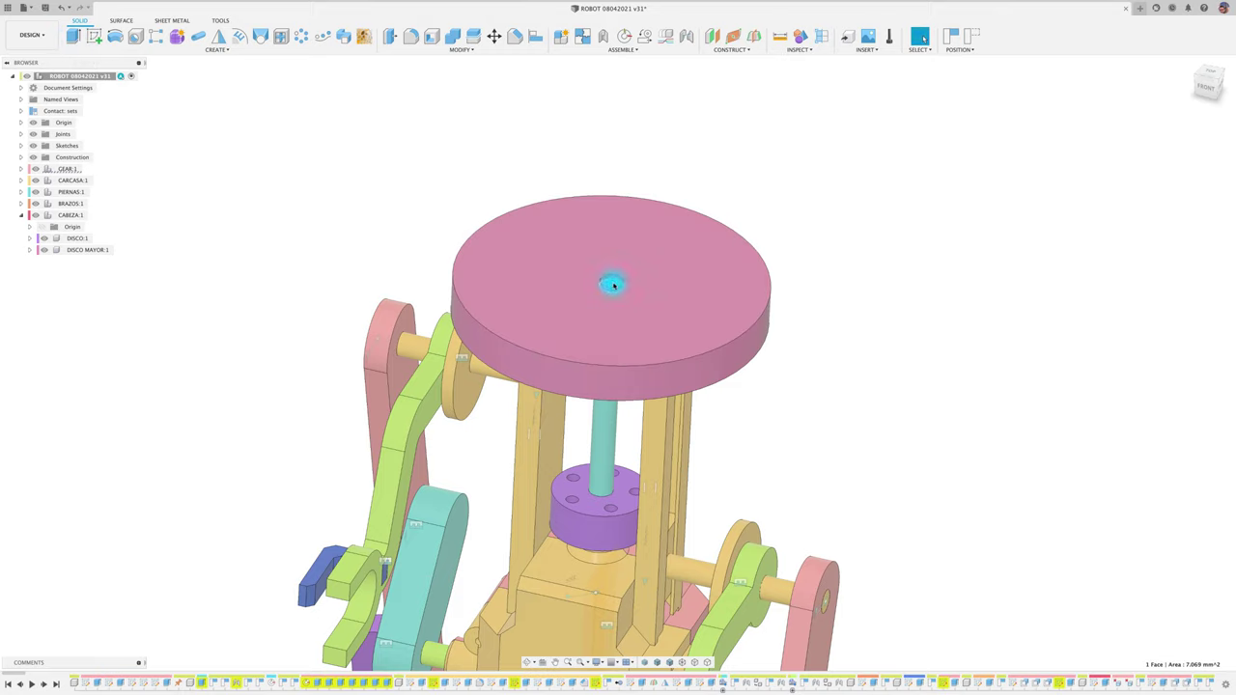
pyautogui.click(93, 36)
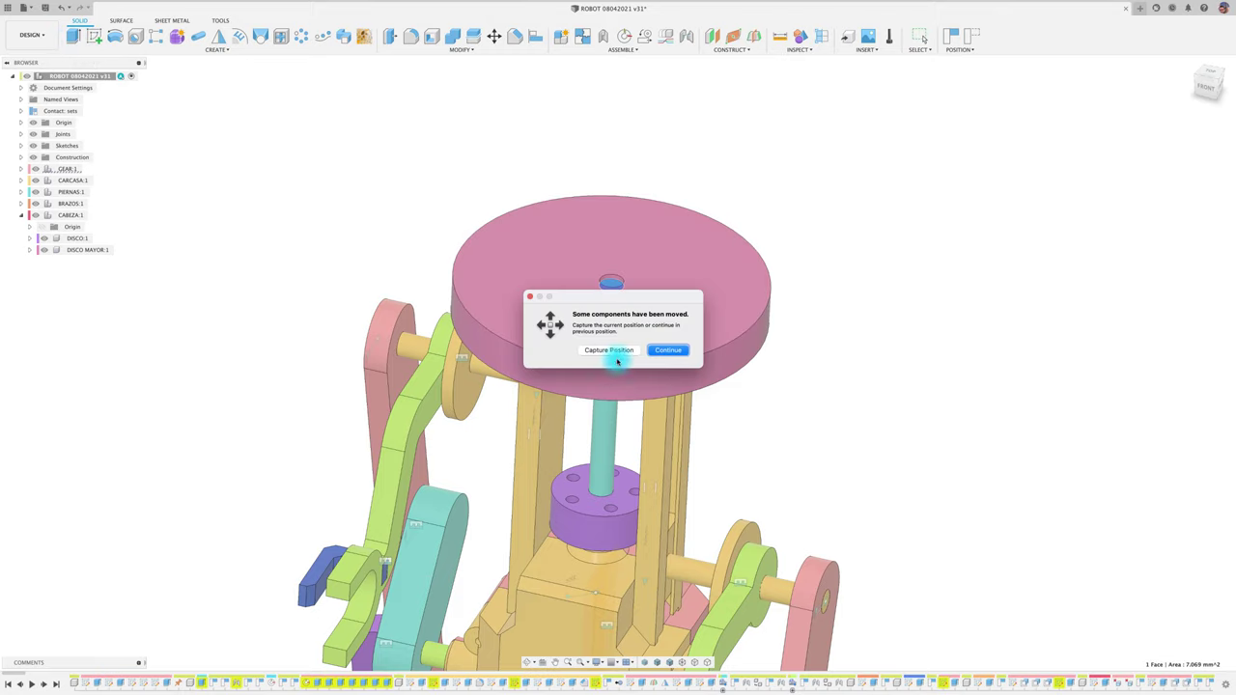
pyautogui.click(617, 351)
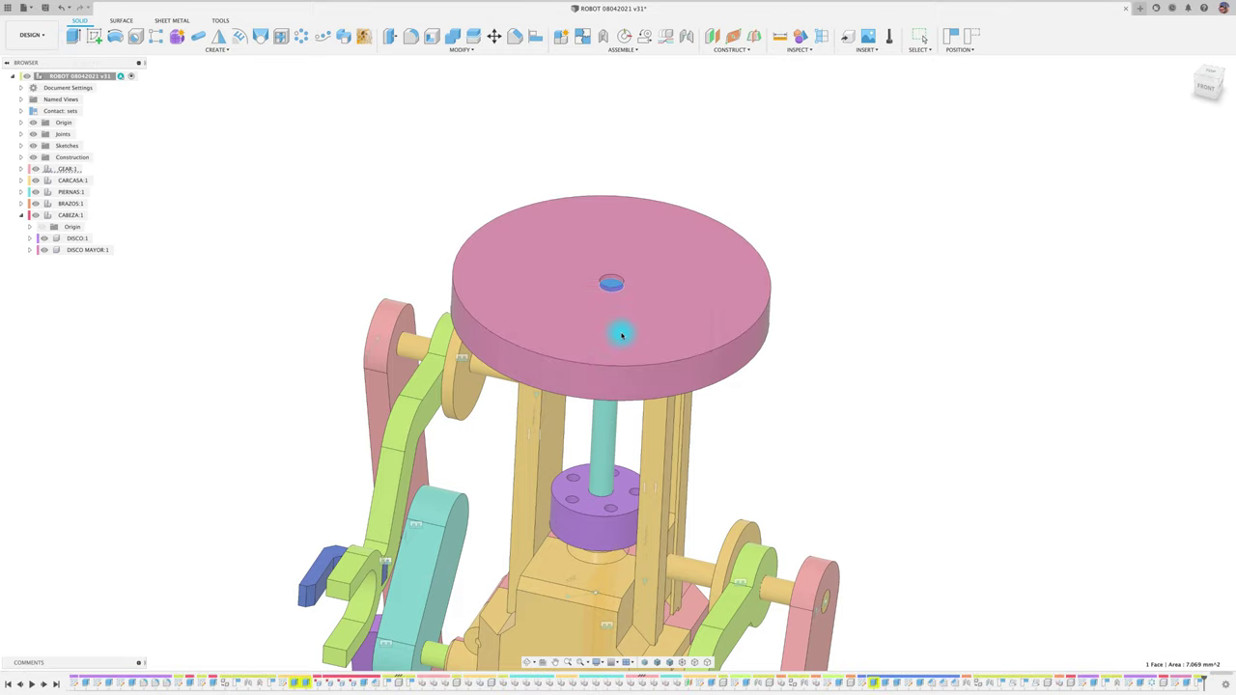
pyautogui.click(614, 285)
pyautogui.moveTo(609, 273); pyautogui.dragTo(608, 257)
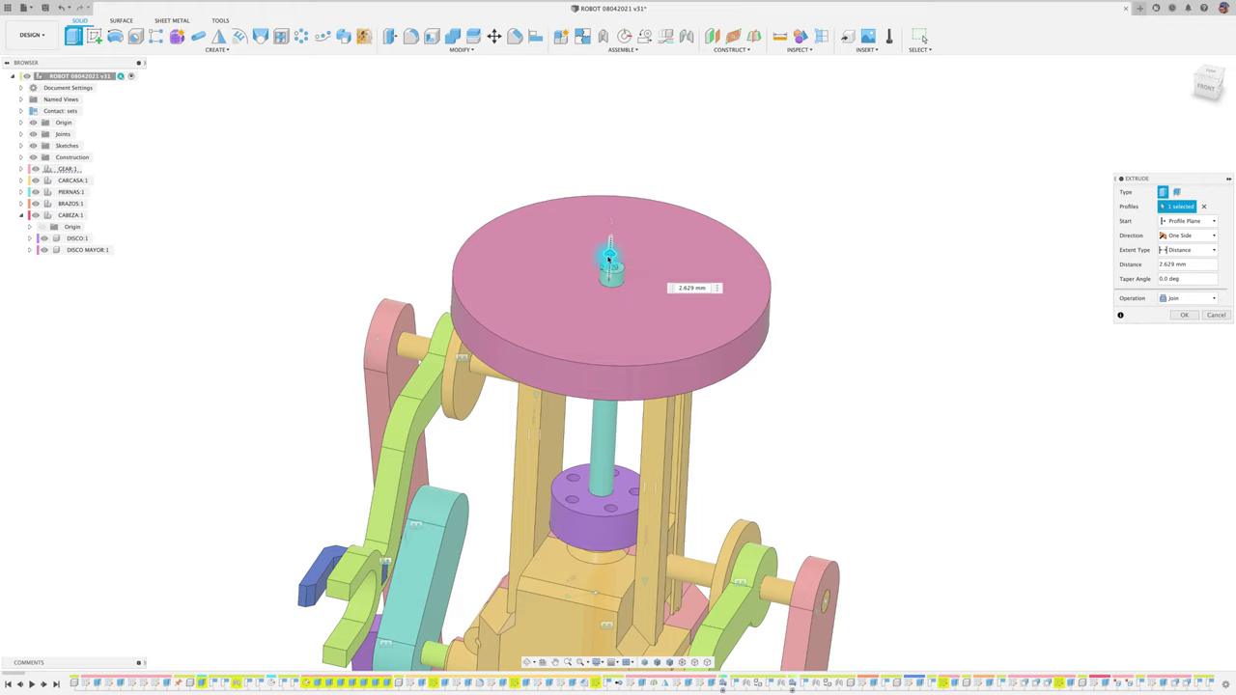
pyautogui.click(1191, 316)
pyautogui.moveTo(1175, 318)
pyautogui.keyDown('shift'); pyautogui.mouseDown(button='middle')
pyautogui.moveTo(894, 364)
pyautogui.moveTo(617, 435)
pyautogui.moveTo(618, 483)
pyautogui.moveTo(634, 341)
pyautogui.moveTo(312, 254)
pyautogui.mouseUp(button='middle'); pyautogui.keyUp('shift')
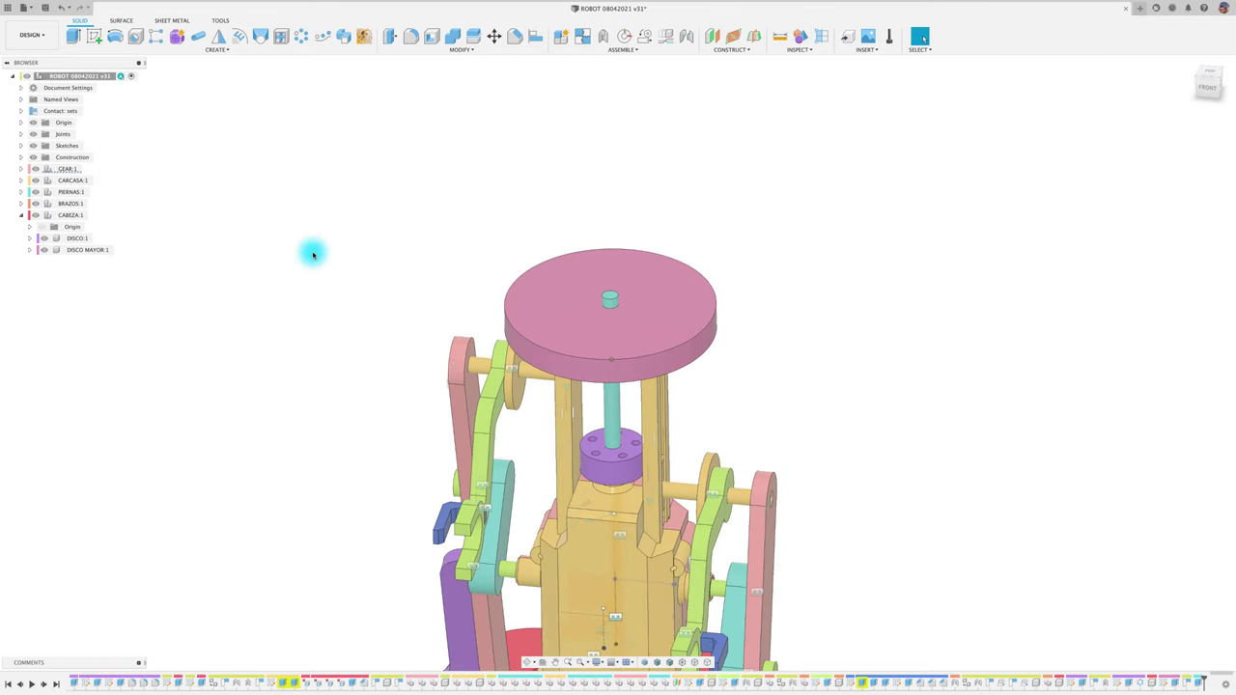
# - Activate DISCO MAYOR and start a sketch on the disc's top face
pyautogui.click(121, 249)
pyautogui.click(95, 37)
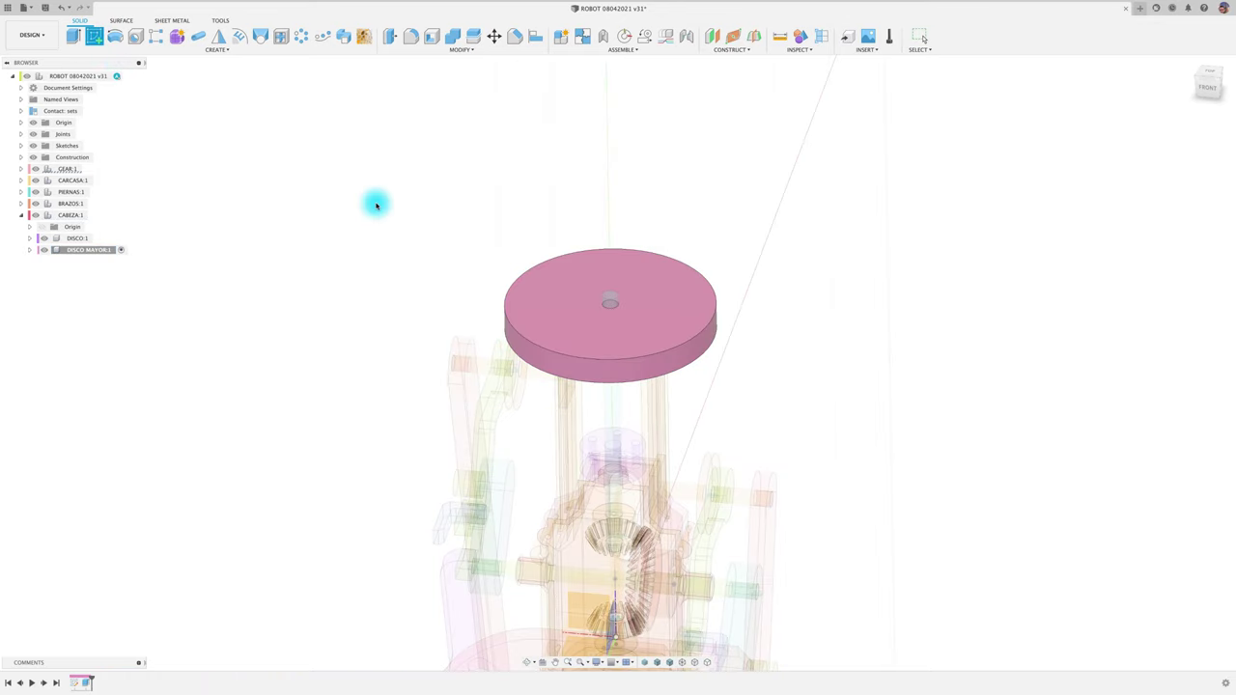
pyautogui.click(646, 345)
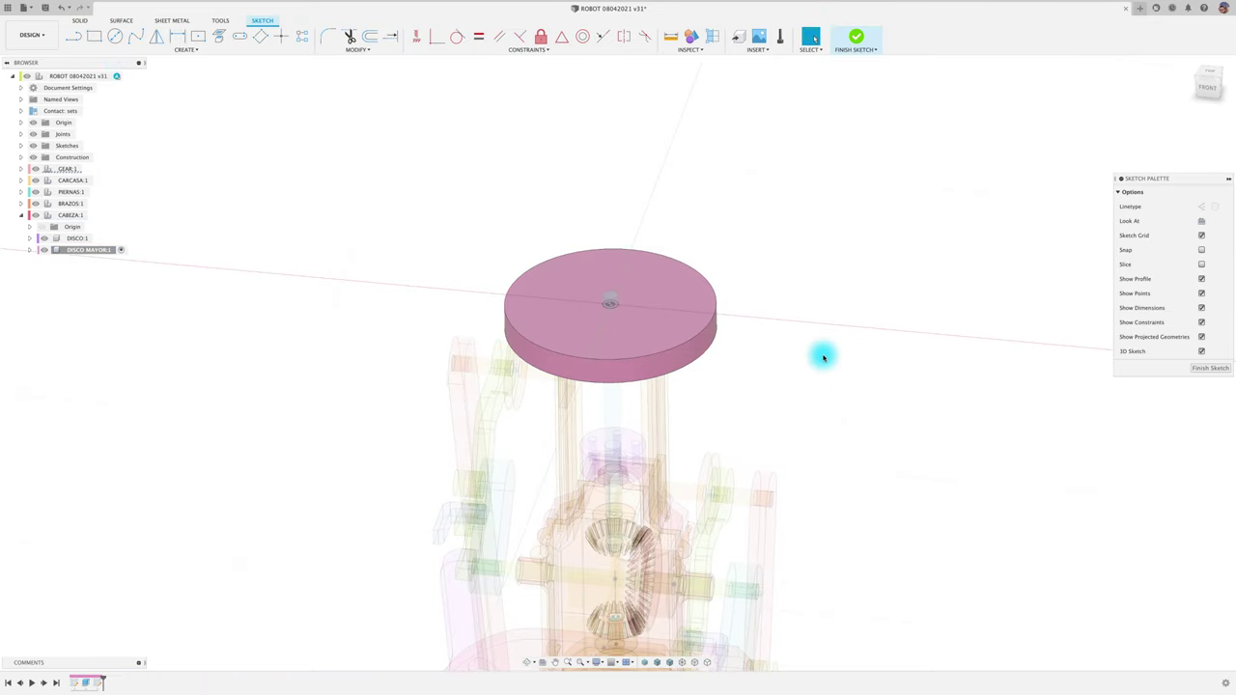
pyautogui.press('p')
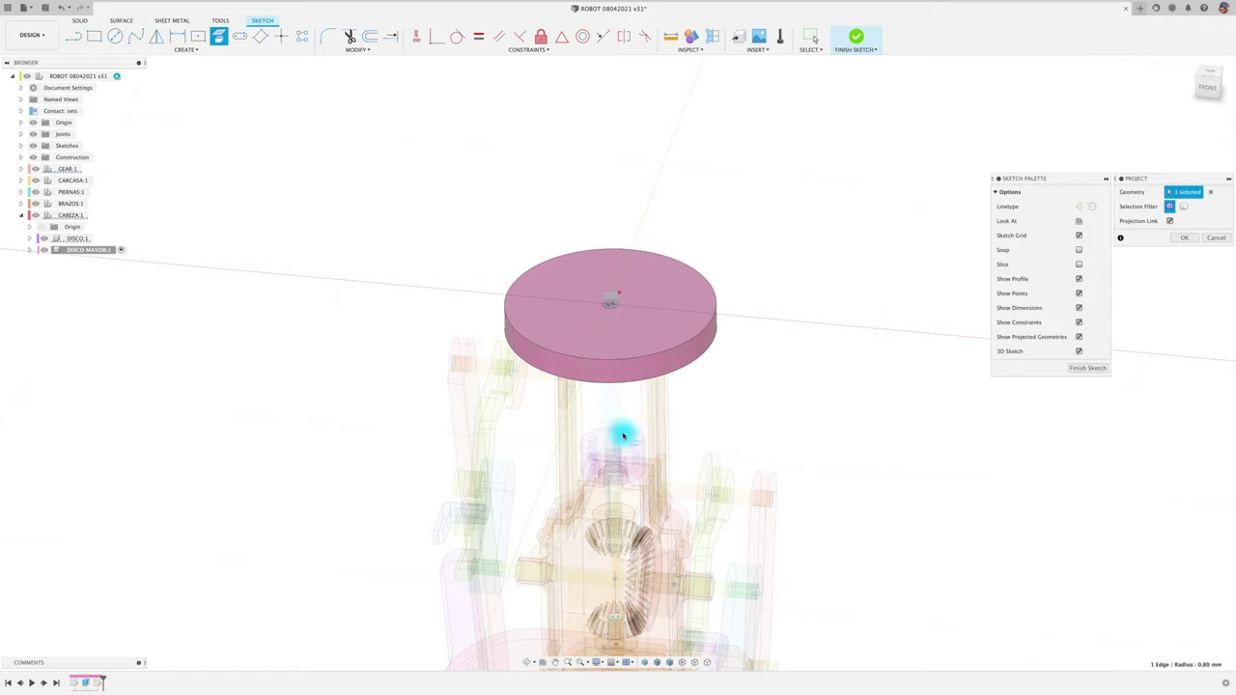
# - Project the hub's hole edges into the sketch and select a small circle profile
pyautogui.click(594, 449)
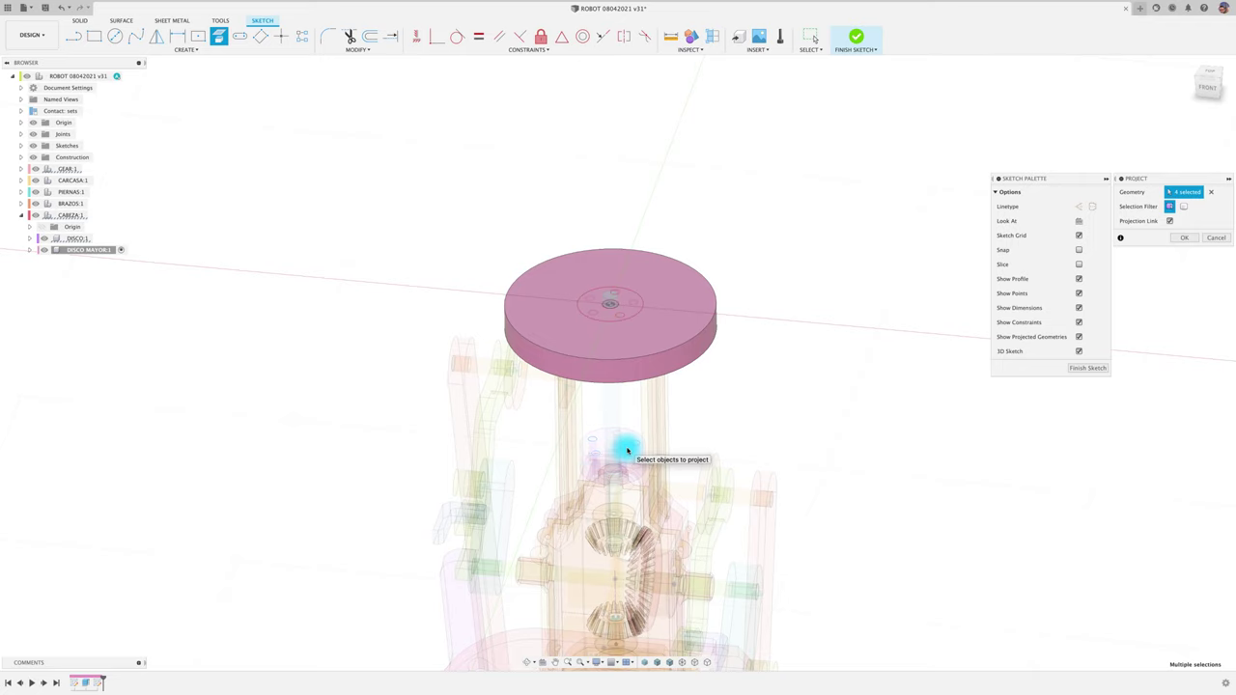
pyautogui.keyDown('shift'); pyautogui.moveTo(628, 450); pyautogui.dragTo(642, 440, button='middle'); pyautogui.keyUp('shift')
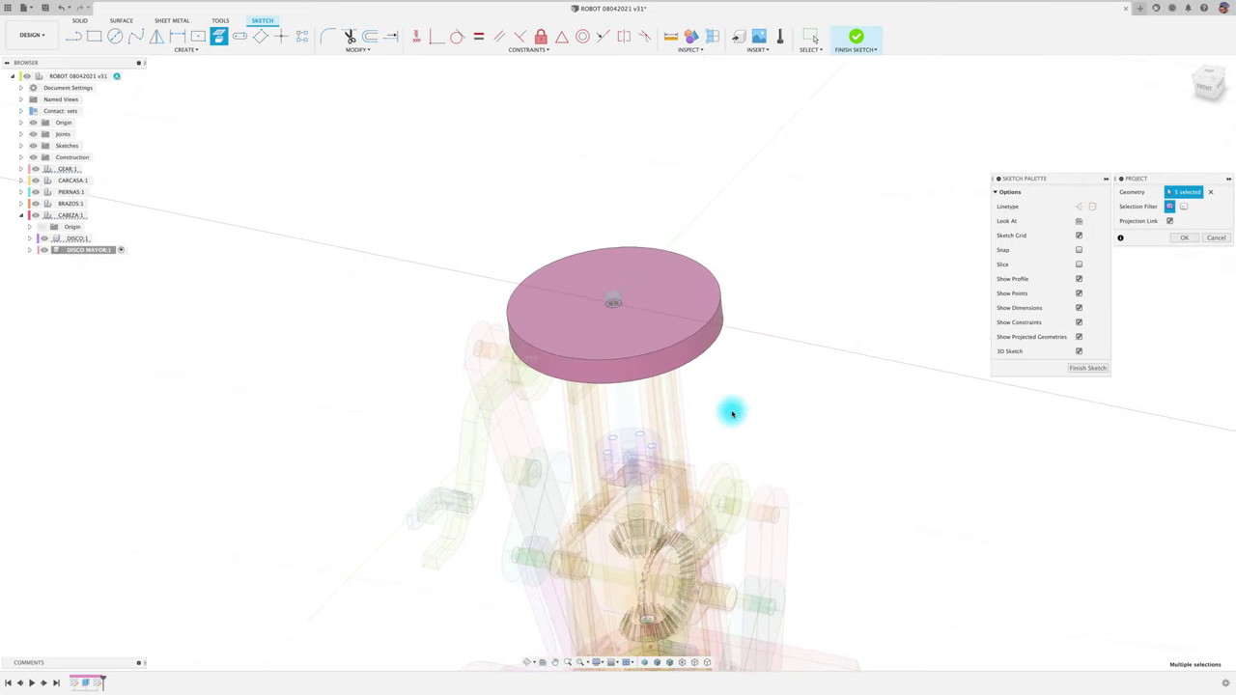
pyautogui.click(769, 397)
pyautogui.scroll(2, 768, 394)
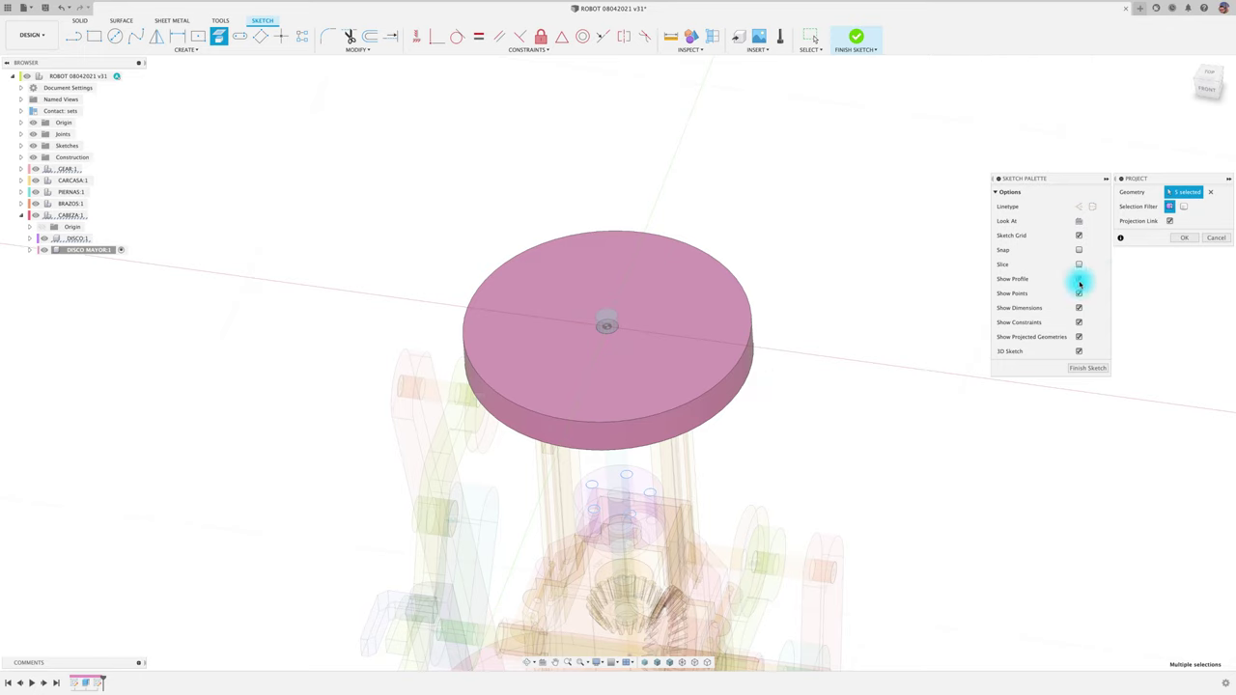
pyautogui.click(1181, 238)
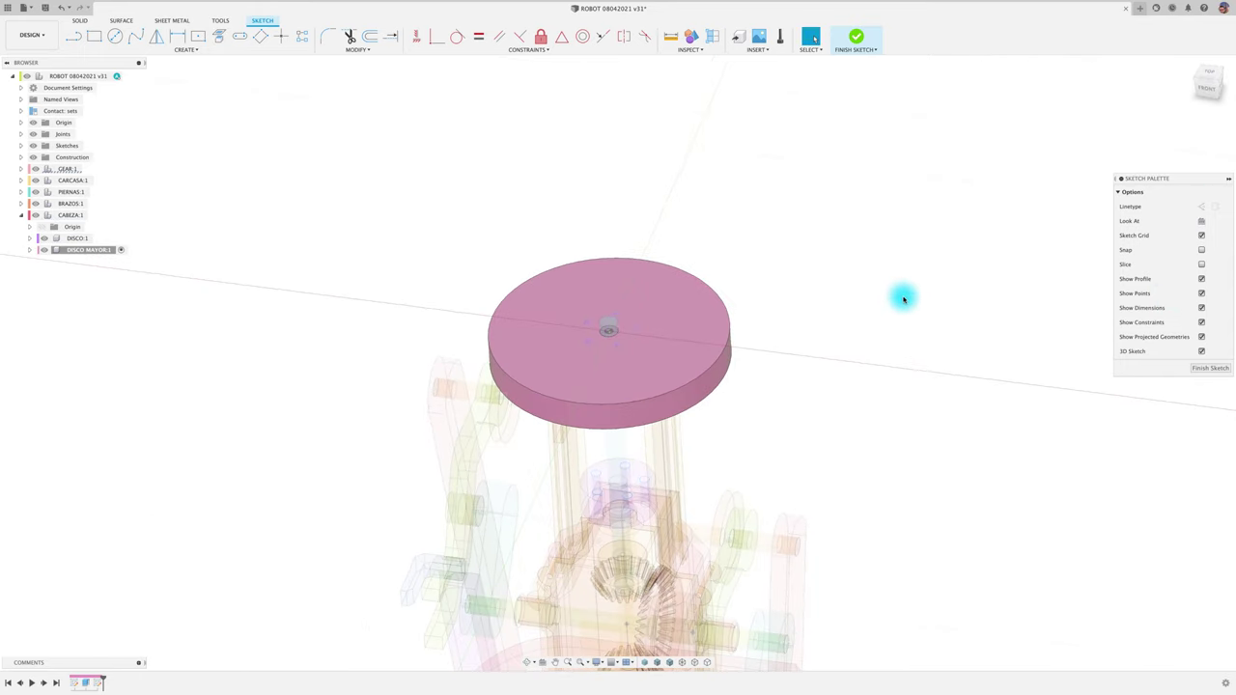
pyautogui.press('e')
pyautogui.click(637, 345)
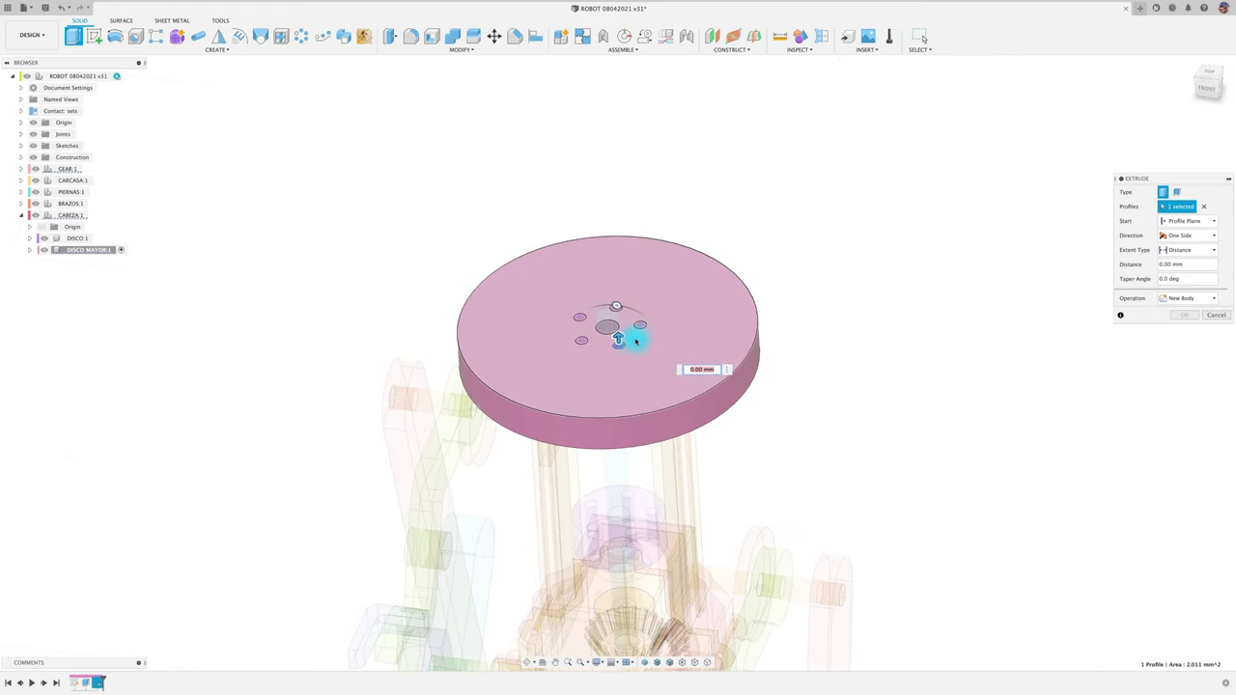
# - Cut the five small projected circle profiles about 8.5 mm down through the disc
pyautogui.click(640, 326)
pyautogui.click(579, 318)
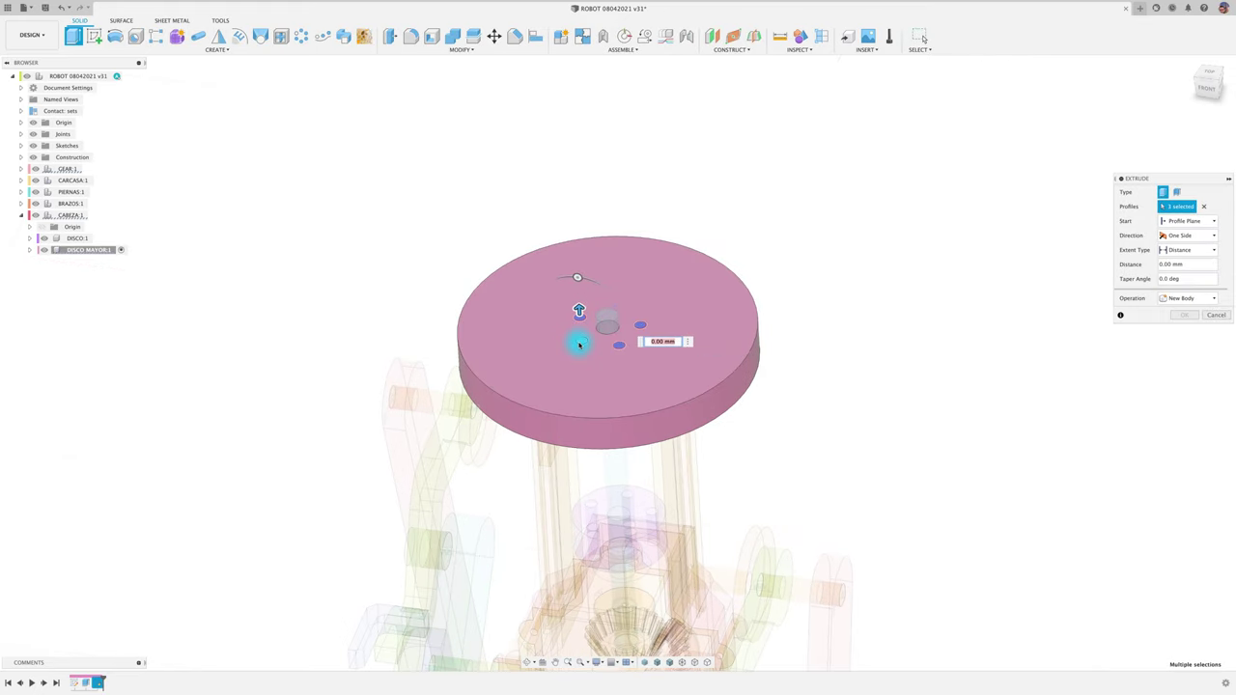
pyautogui.click(579, 342)
pyautogui.click(615, 301)
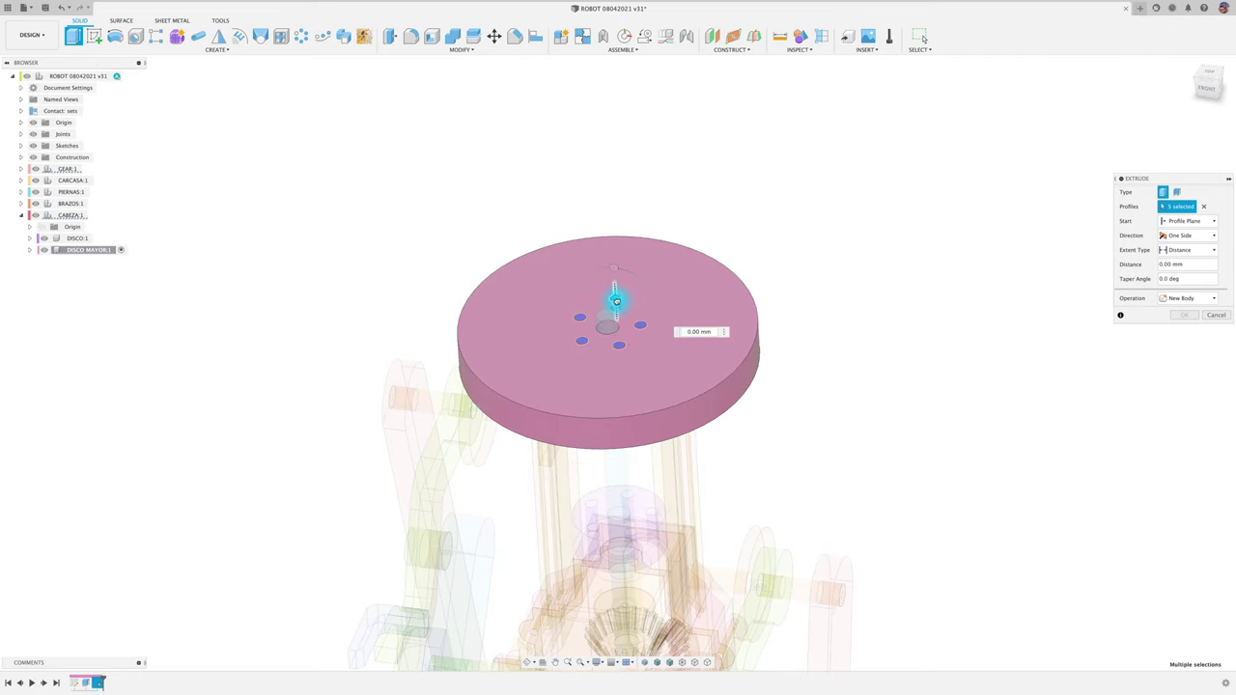
pyautogui.moveTo(615, 301); pyautogui.dragTo(608, 331)
pyautogui.keyDown('shift'); pyautogui.moveTo(608, 331); pyautogui.dragTo(612, 326, button='middle'); pyautogui.keyUp('shift')
pyautogui.moveTo(612, 325); pyautogui.dragTo(619, 354)
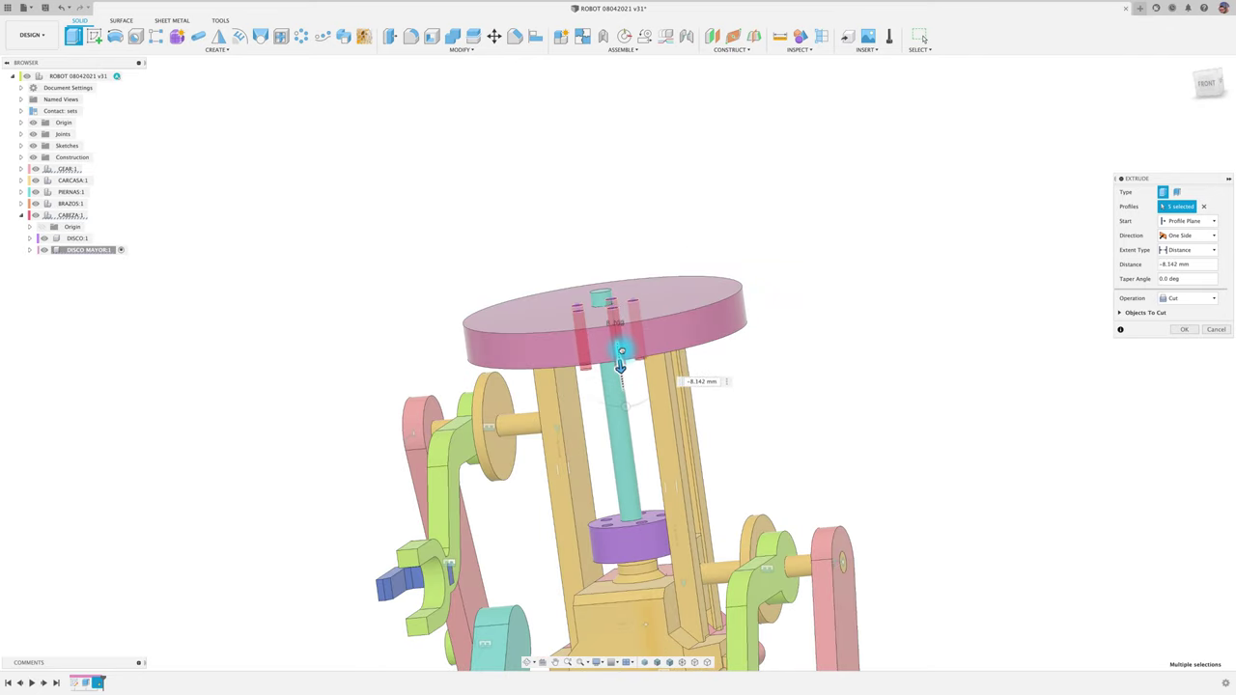
pyautogui.keyDown('shift'); pyautogui.moveTo(621, 365); pyautogui.dragTo(814, 348, button='middle'); pyautogui.keyUp('shift')
pyautogui.click(1185, 329)
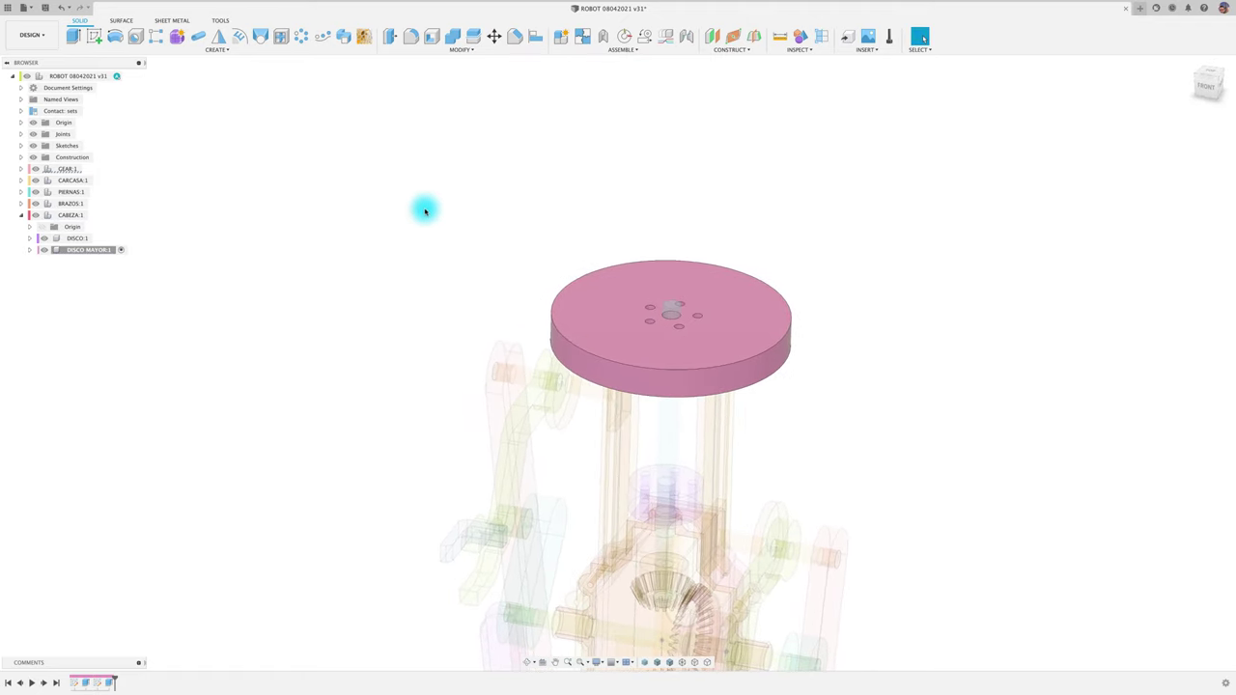
# - With the root active, add a rigid As-built Joint between the disc and teal shaft
pyautogui.click(123, 75)
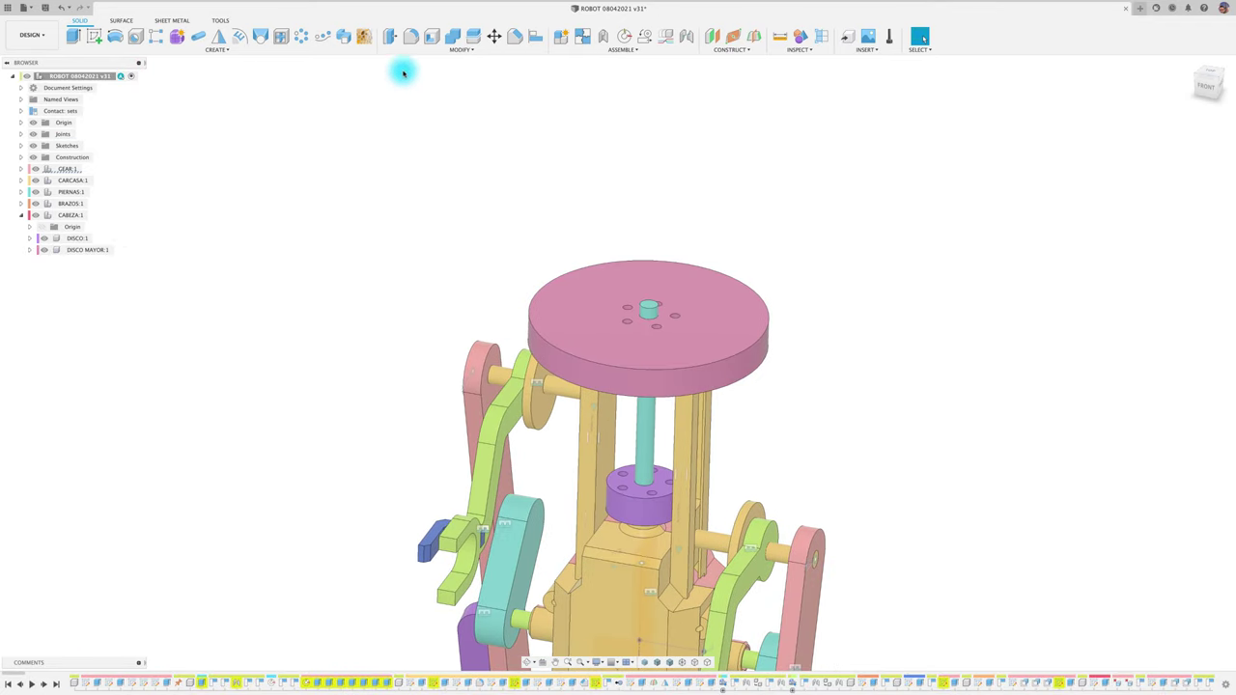
pyautogui.click(638, 48)
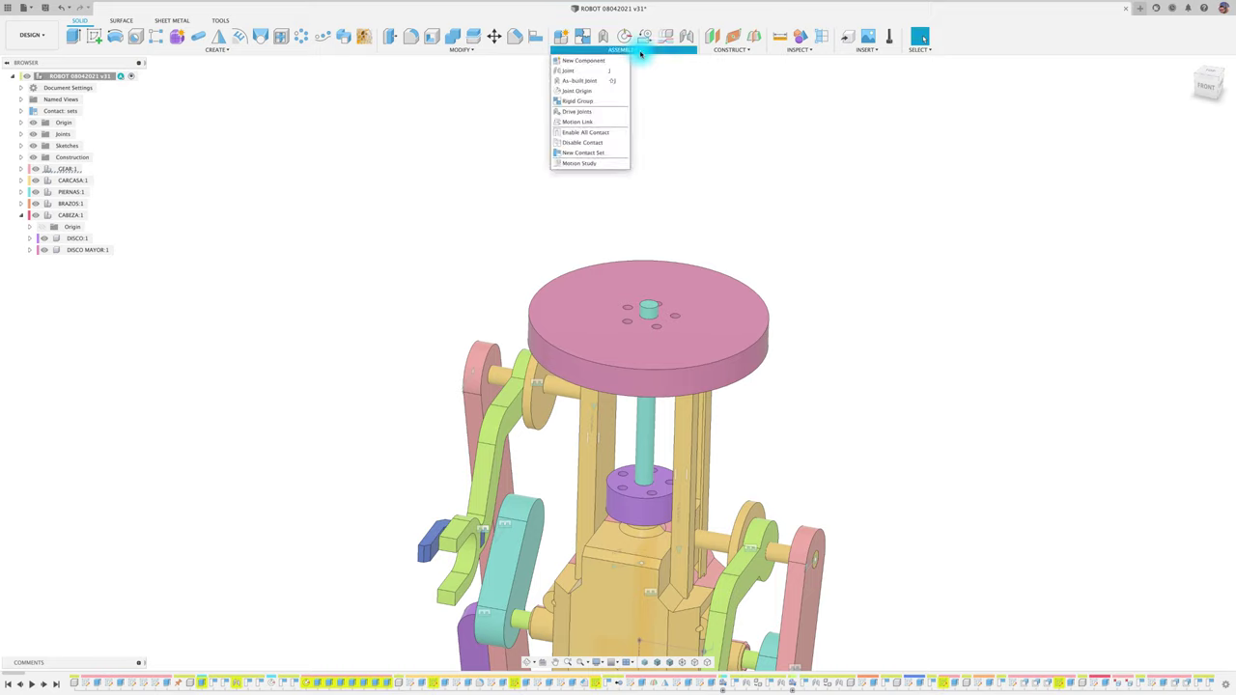
pyautogui.click(592, 83)
pyautogui.click(719, 305)
pyautogui.click(714, 319)
pyautogui.click(655, 312)
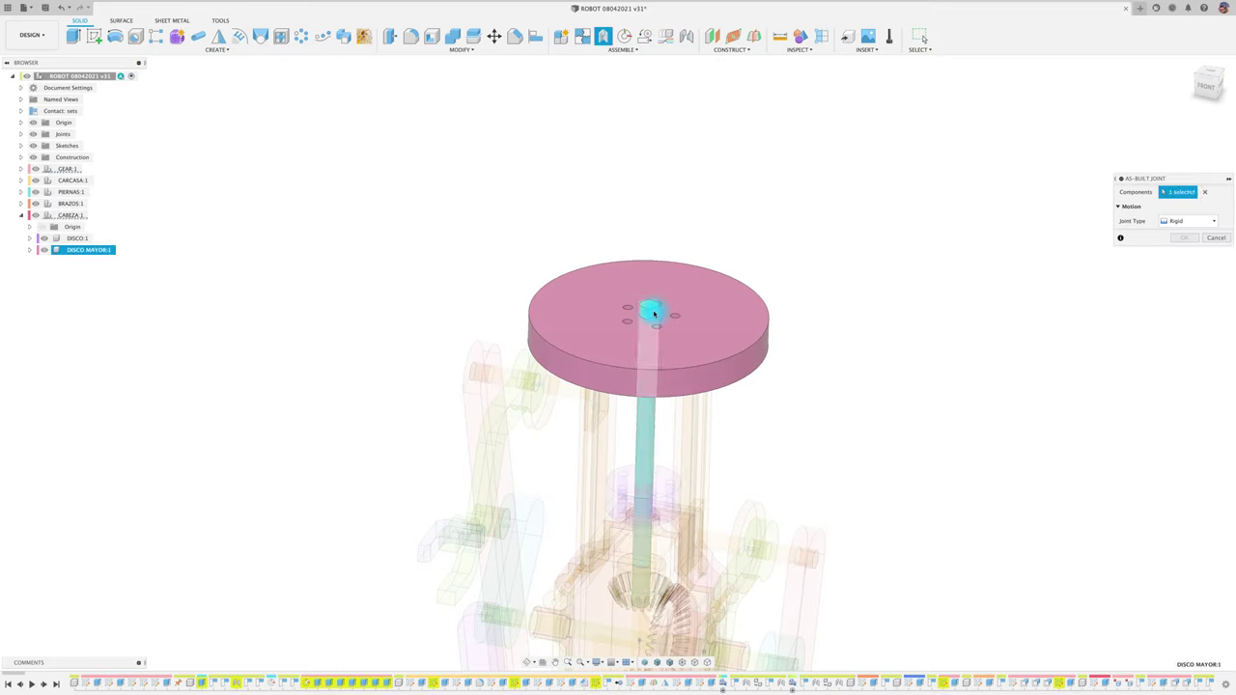
pyautogui.click(1184, 253)
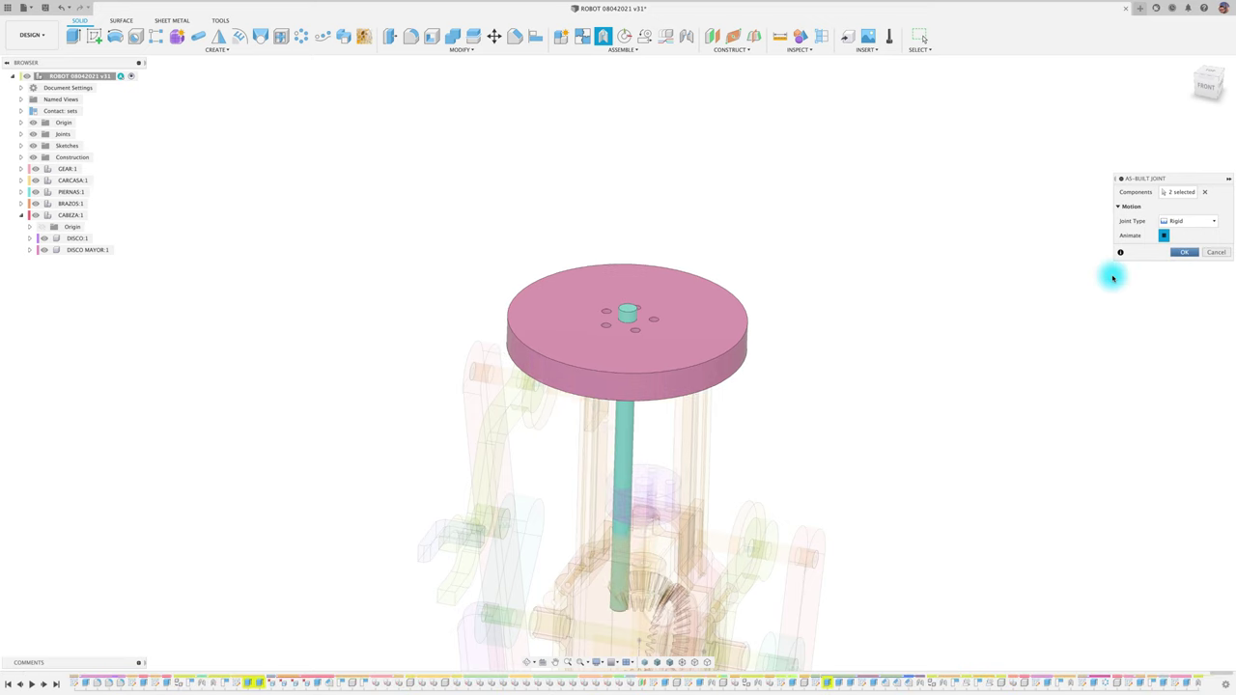
pyautogui.scroll(-3, 631, 264)
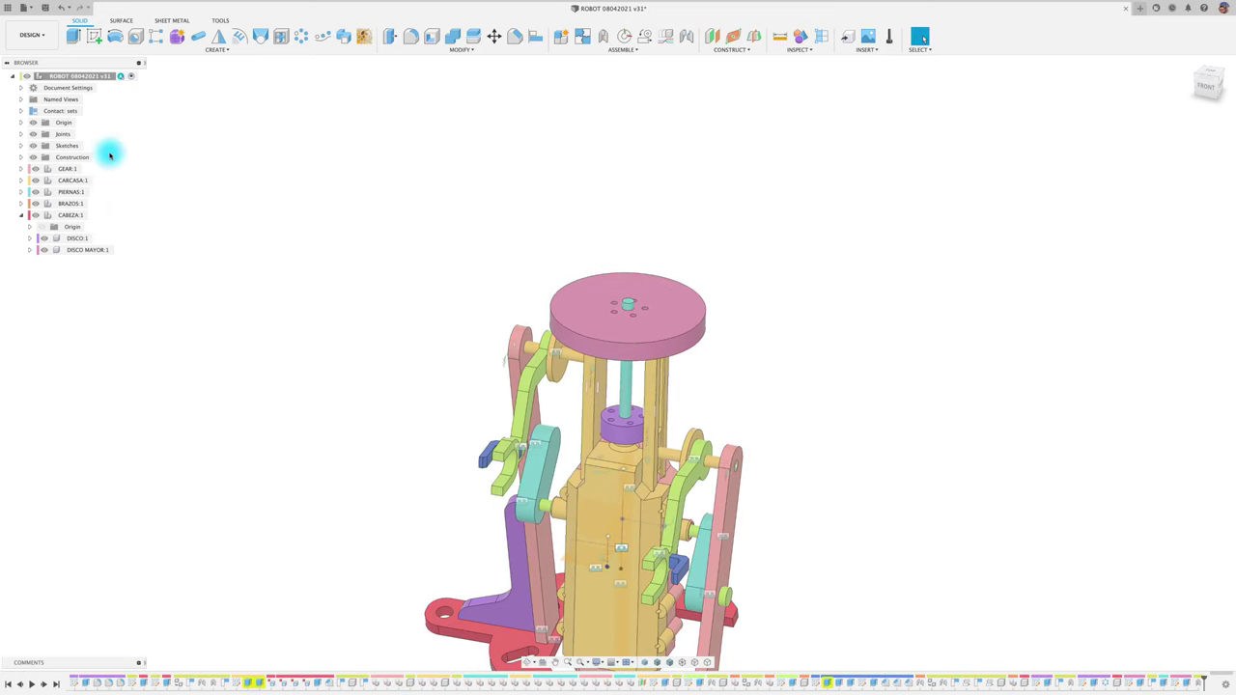
# - Animate the model from the PRINCIPAL joint, then activate CABEZA:1
pyautogui.click(23, 134)
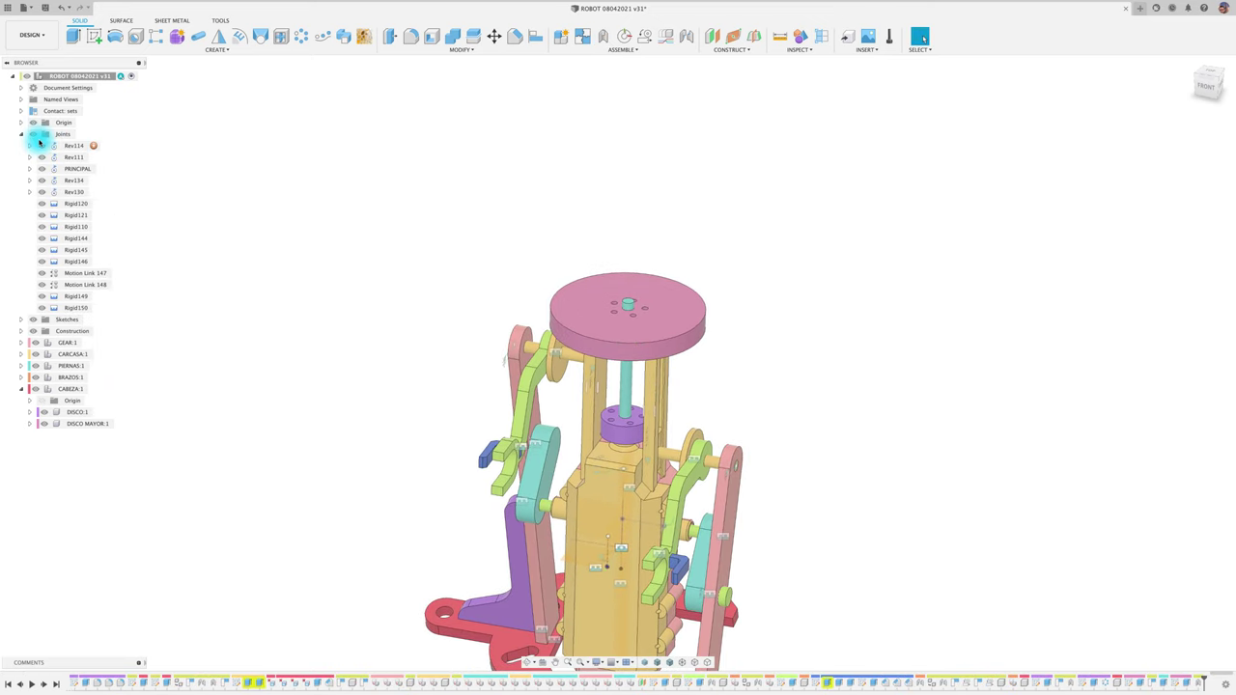
pyautogui.rightClick(86, 171)
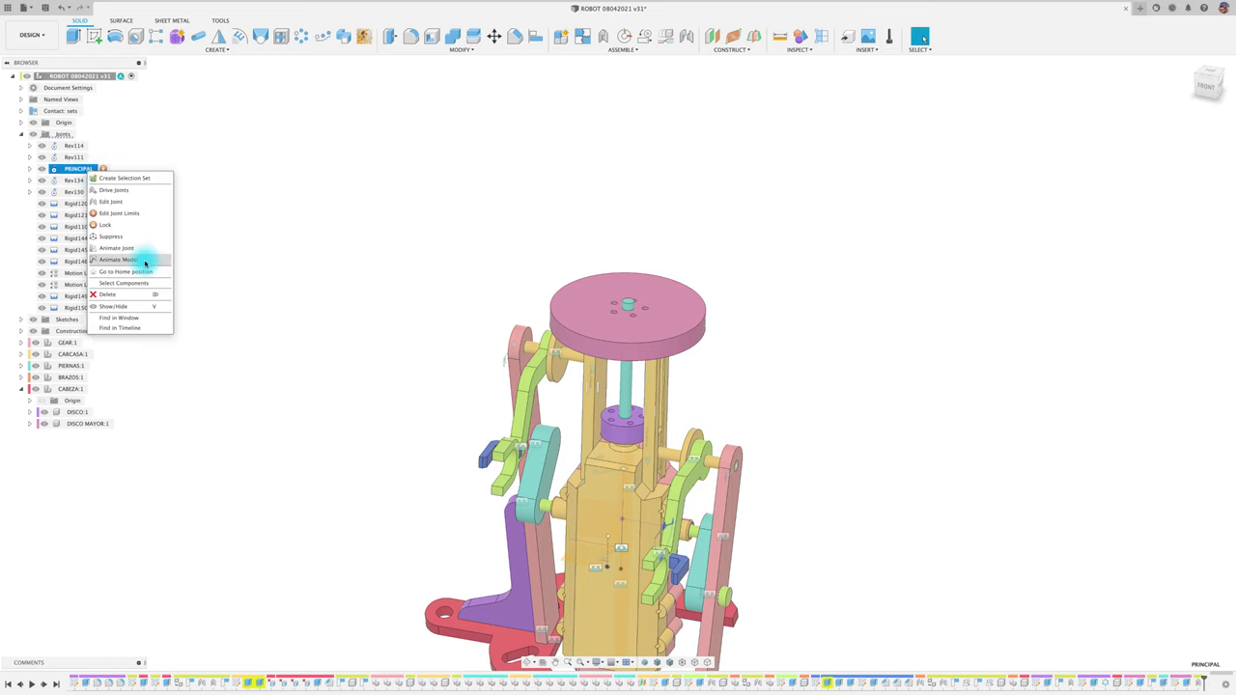
pyautogui.click(144, 259)
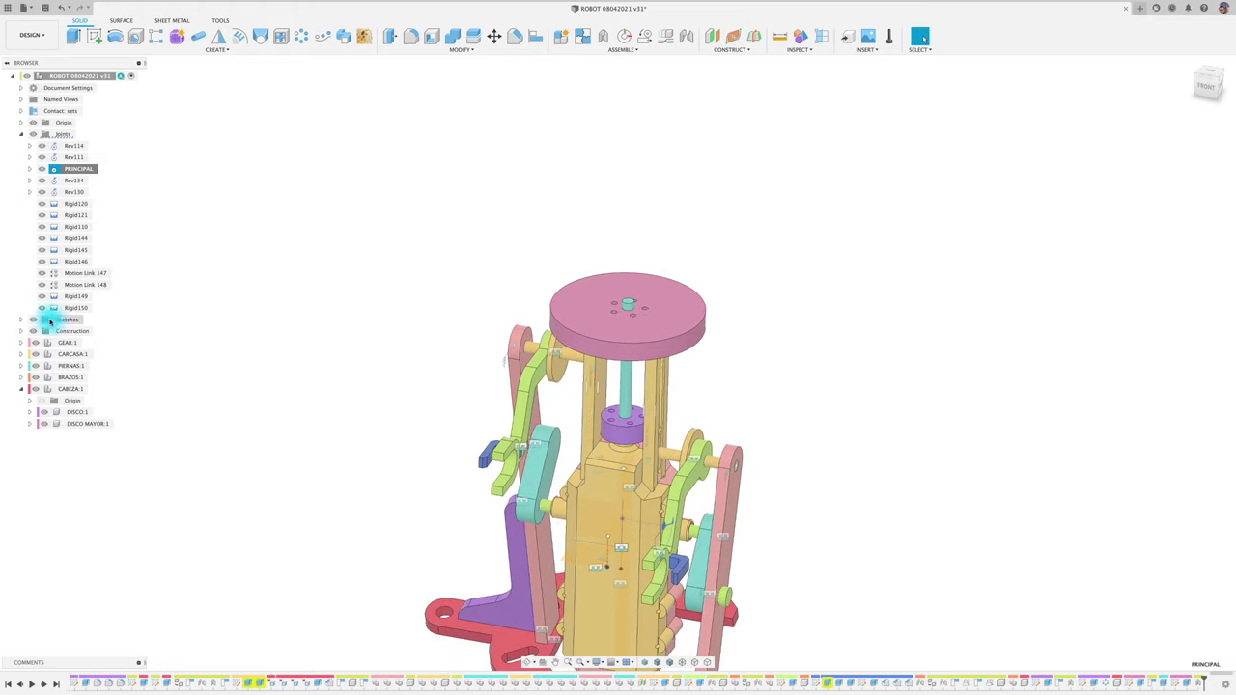
pyautogui.click(21, 134)
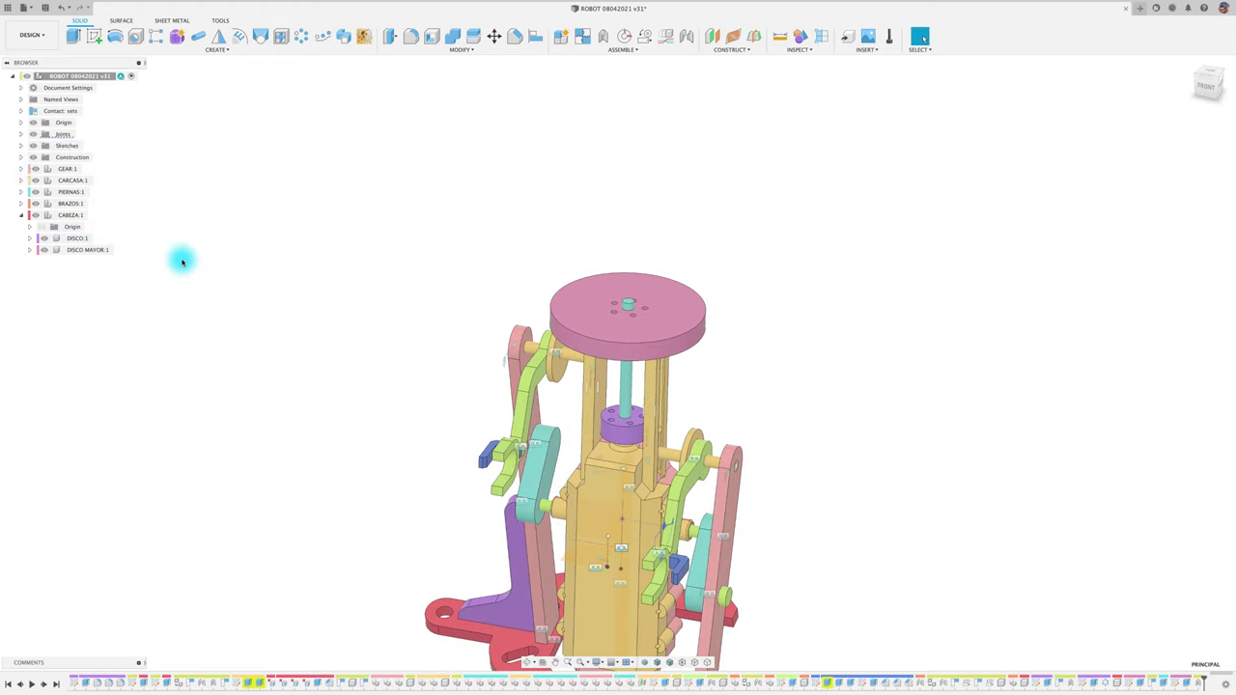
pyautogui.doubleClick(66, 216)
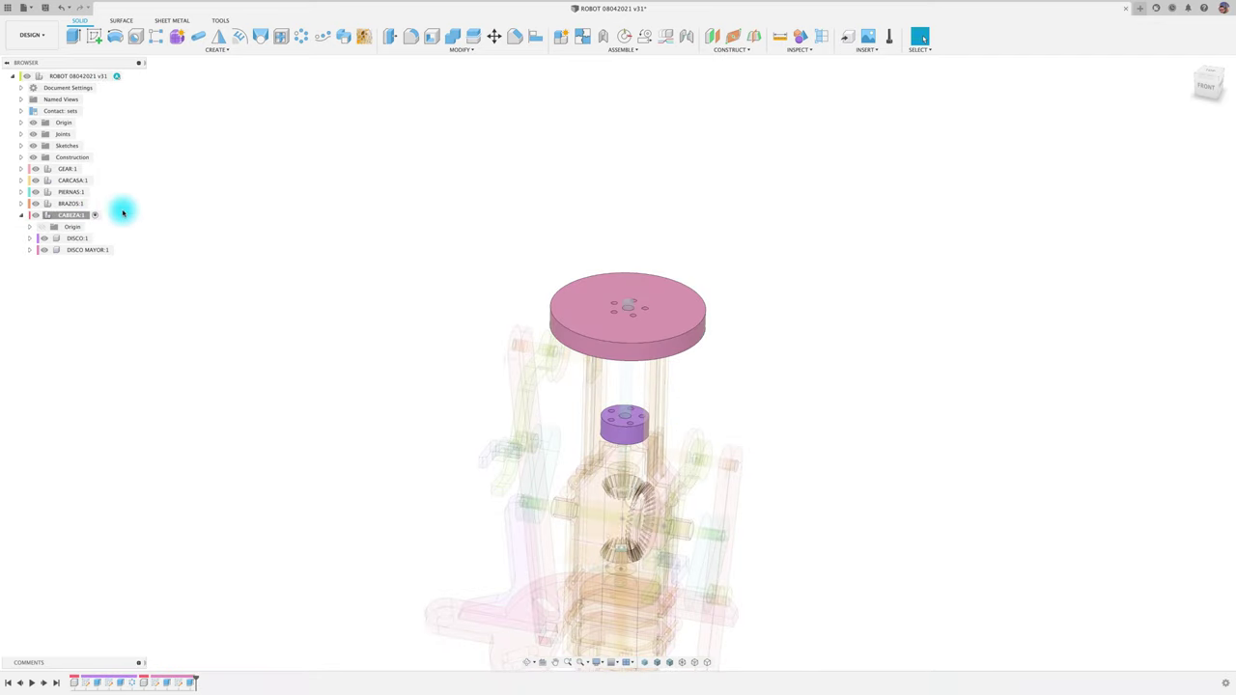
# - Create a new component named ALAMBRE inside CABEZA:1
pyautogui.click(562, 39)
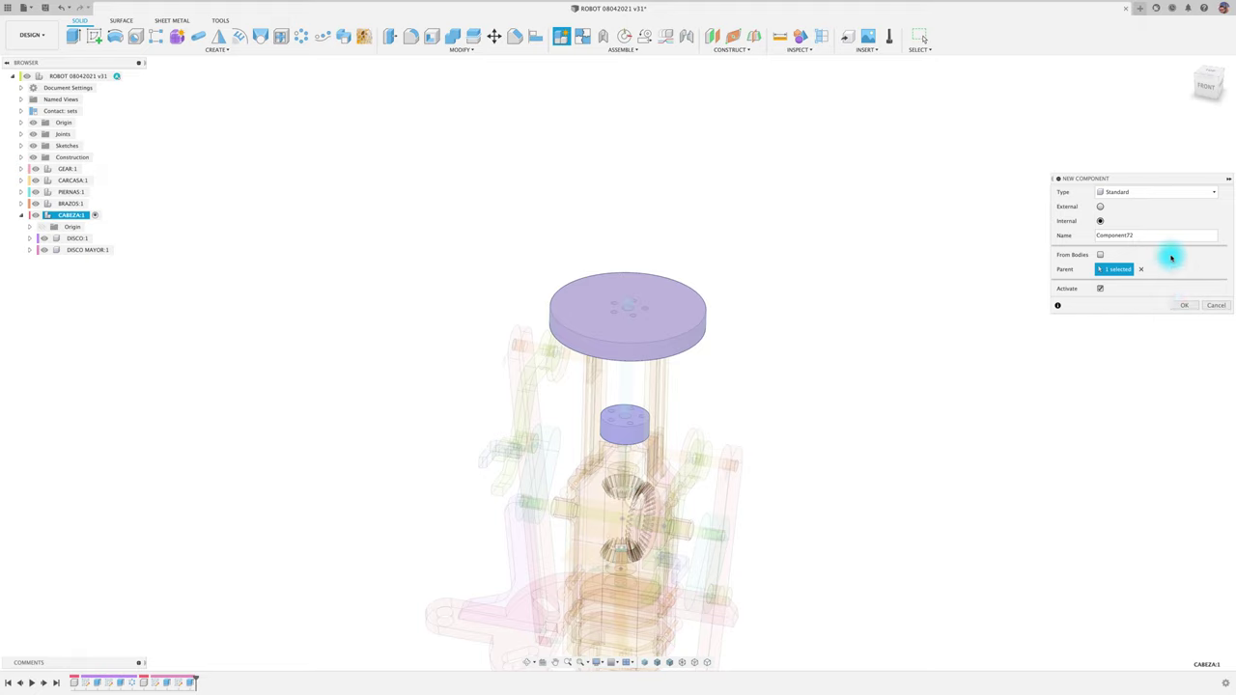
pyautogui.moveTo(1148, 236); pyautogui.dragTo(1055, 236)
pyautogui.write('ALAMBRE')
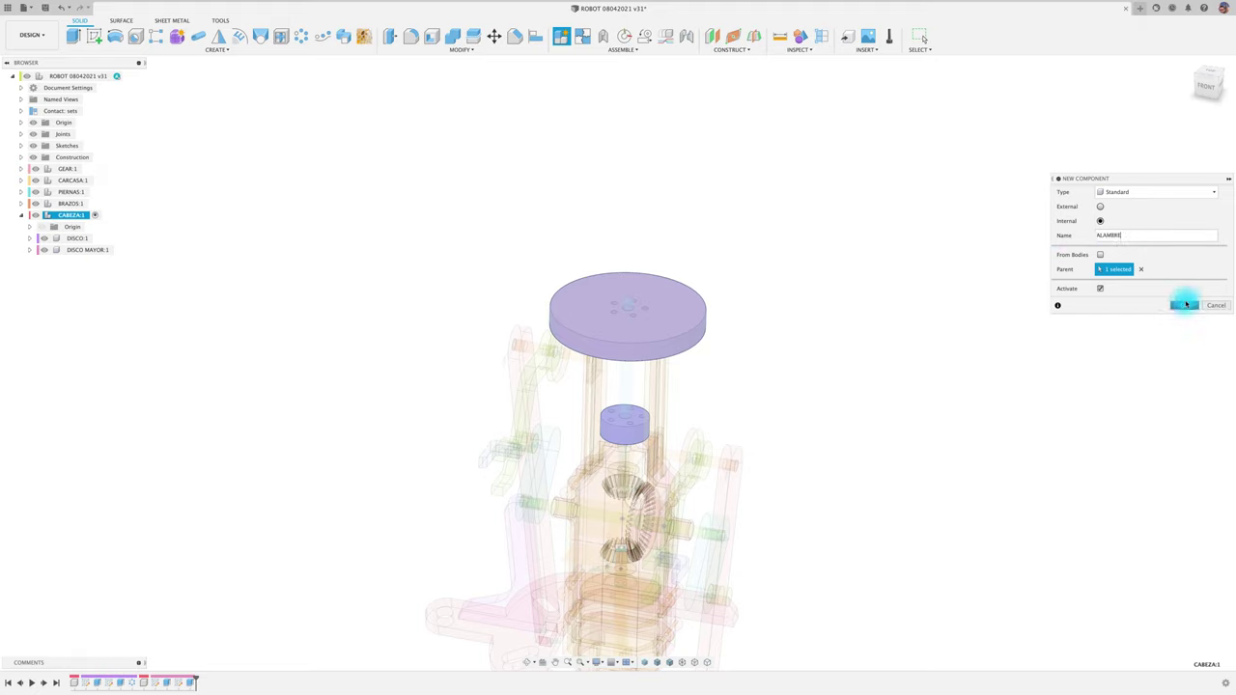
pyautogui.press('Return')
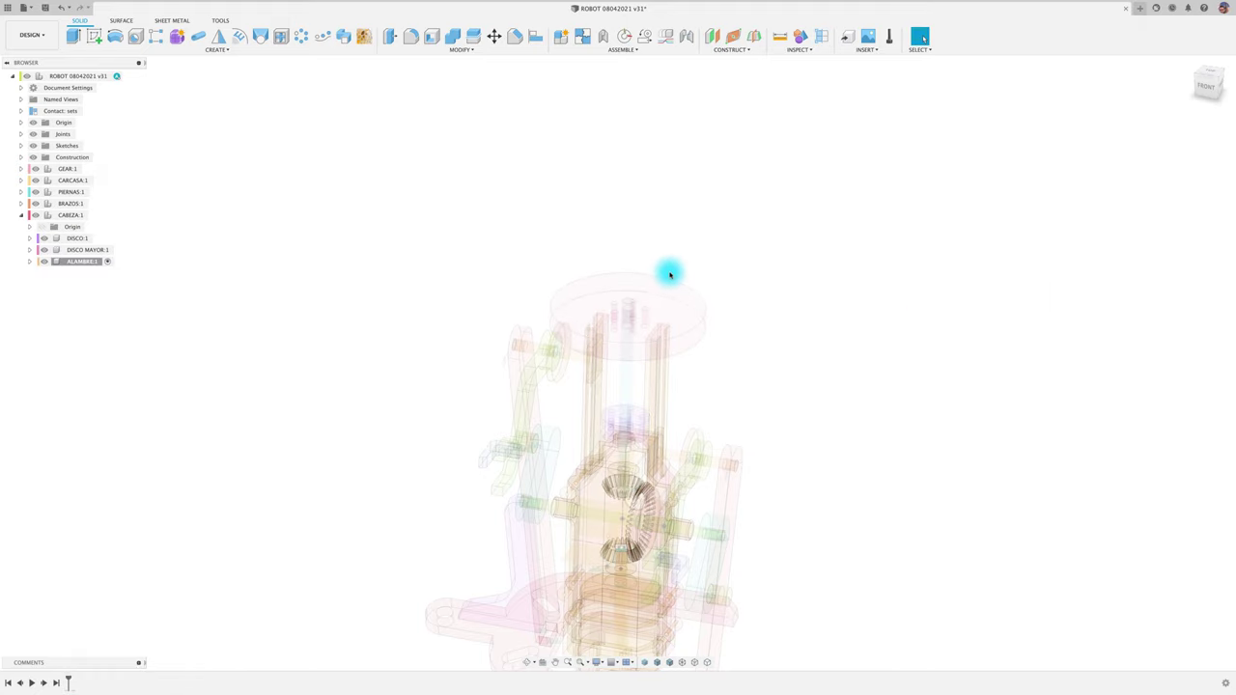
pyautogui.scroll(3, 669, 274)
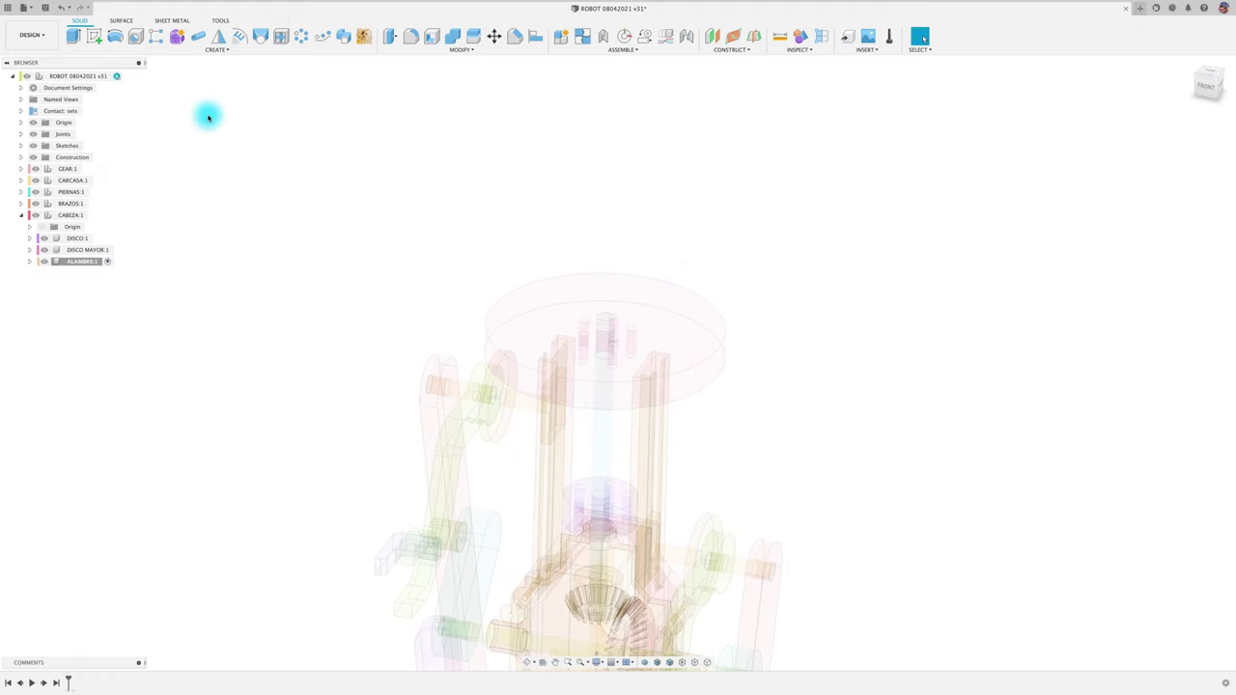
# - Sketch on the top disc's face, project a hole edge, and select its small circle profile
pyautogui.click(93, 36)
pyautogui.click(664, 305)
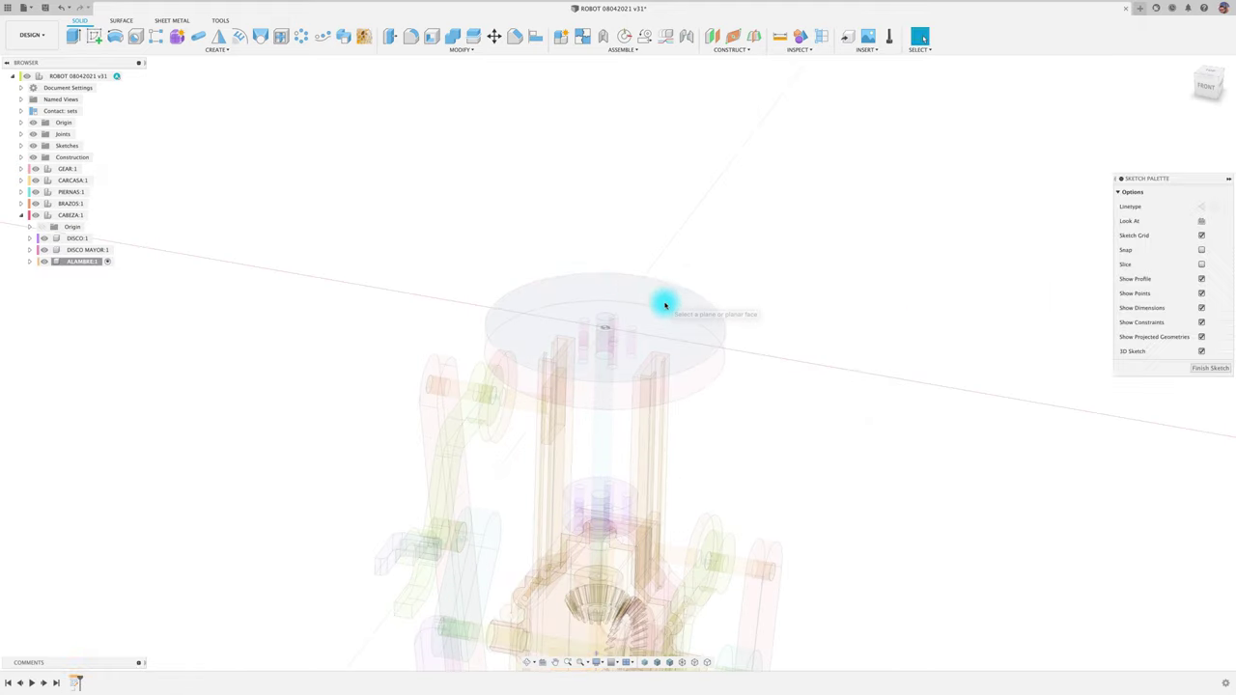
pyautogui.press('p')
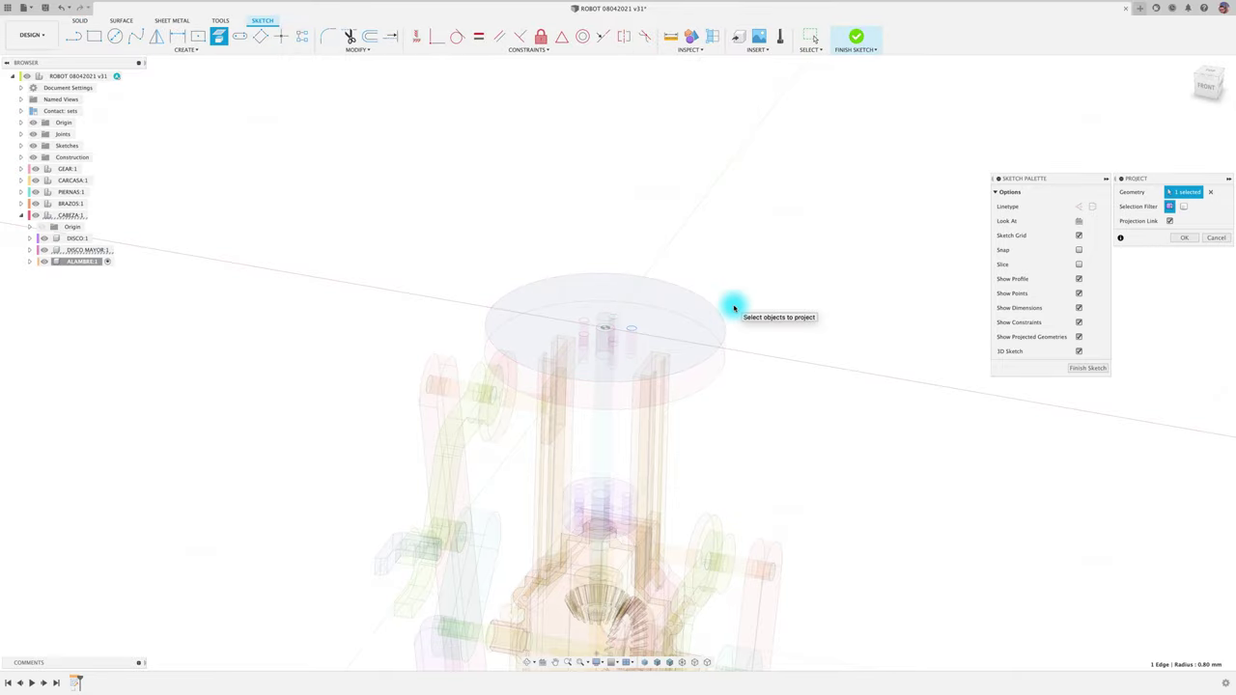
pyautogui.press('e')
pyautogui.scroll(3, 637, 328)
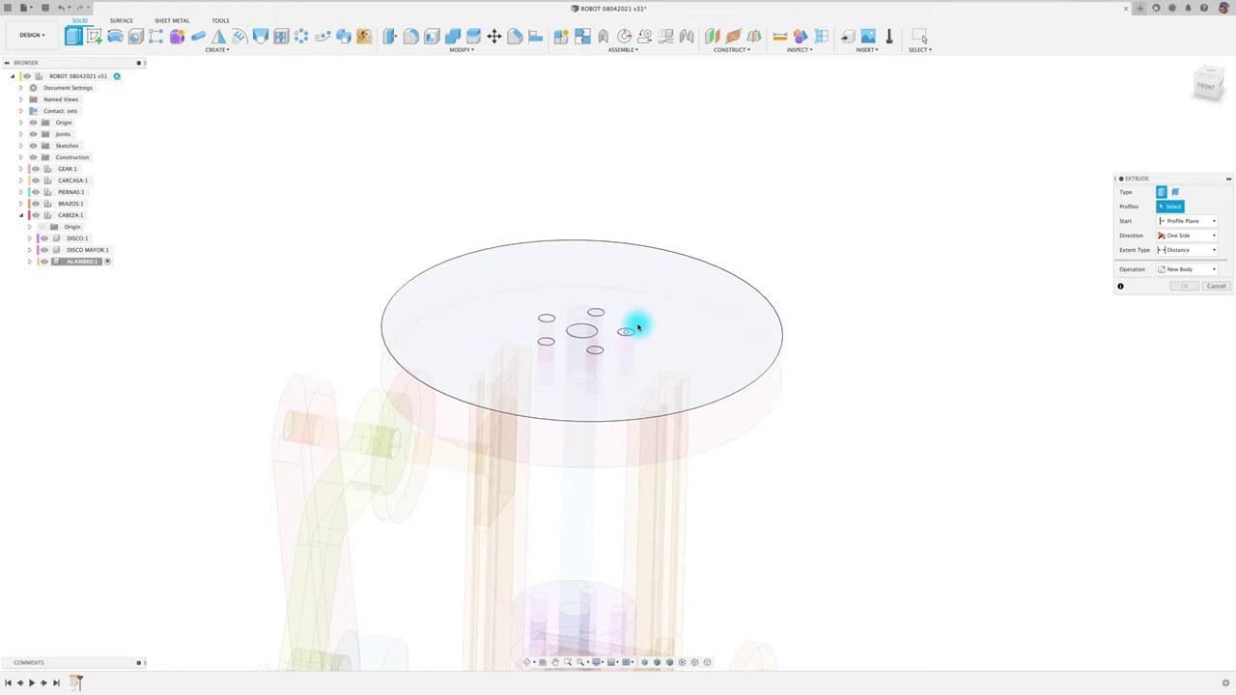
pyautogui.scroll(2, 637, 329)
pyautogui.click(626, 334)
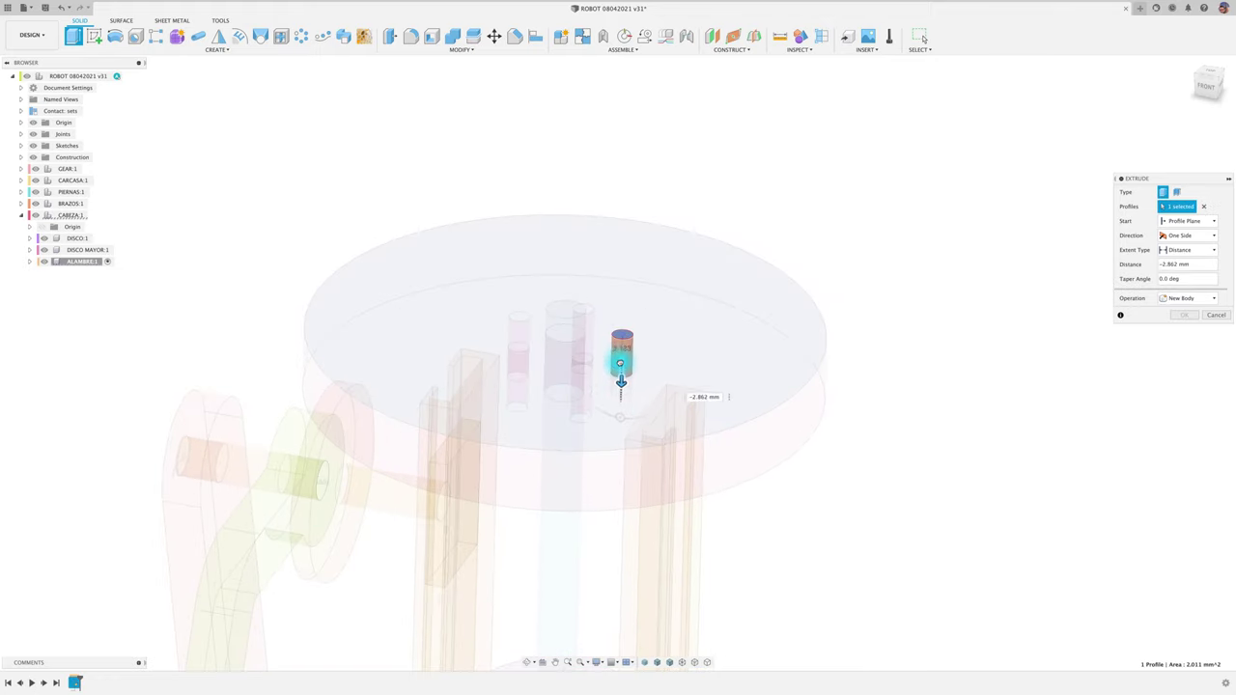
# - Extrude the circle downward with a To Object extent ending on the purple hub's face
pyautogui.moveTo(623, 325); pyautogui.dragTo(617, 463)
pyautogui.scroll(-2, 618, 479)
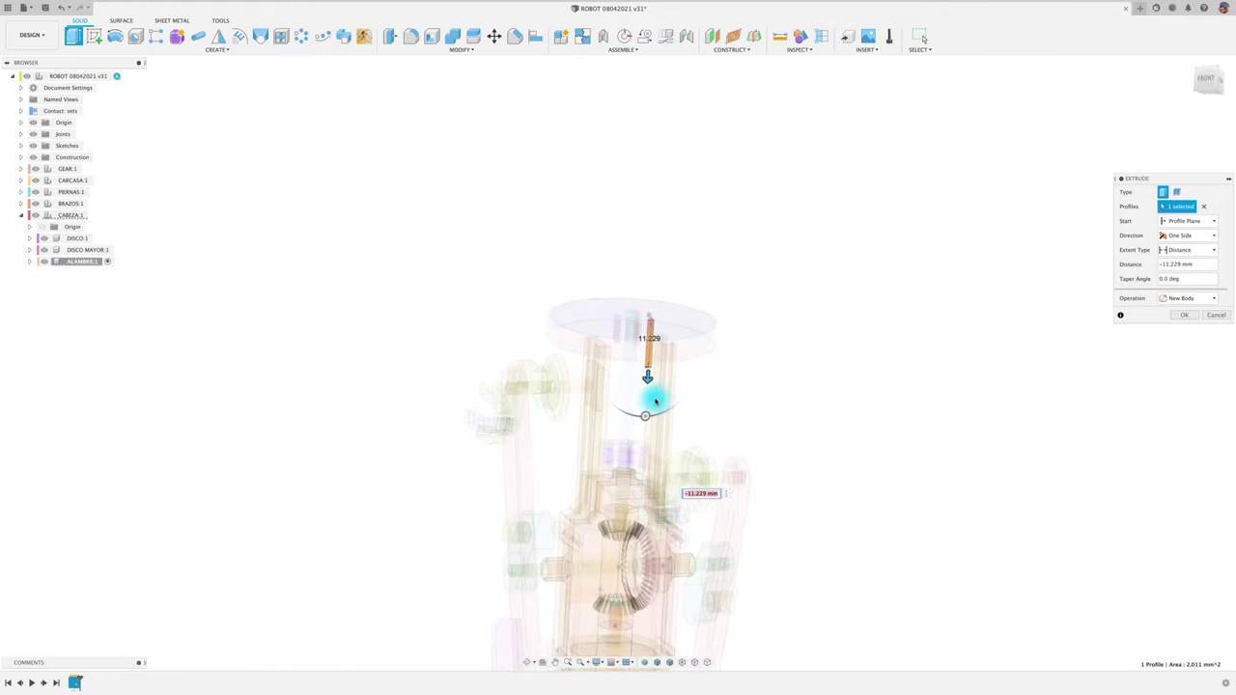
pyautogui.scroll(2, 653, 398)
pyautogui.scroll(2, 678, 359)
pyautogui.moveTo(688, 304); pyautogui.dragTo(681, 442)
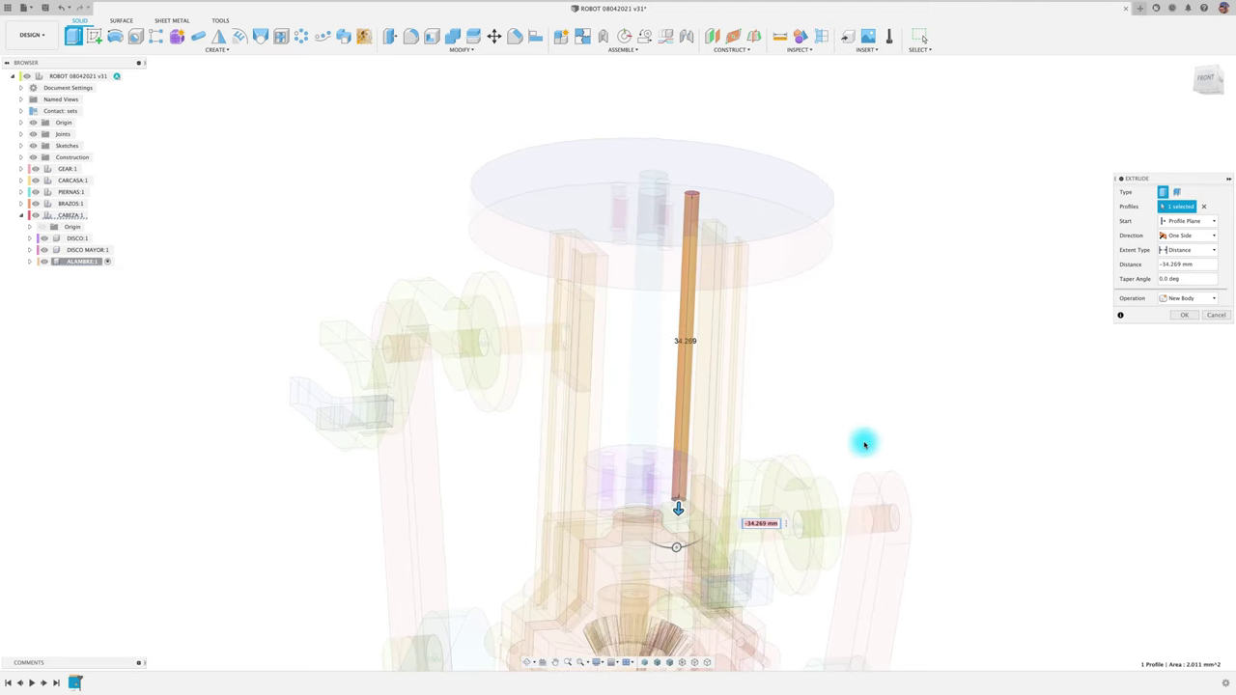
pyautogui.click(1189, 250)
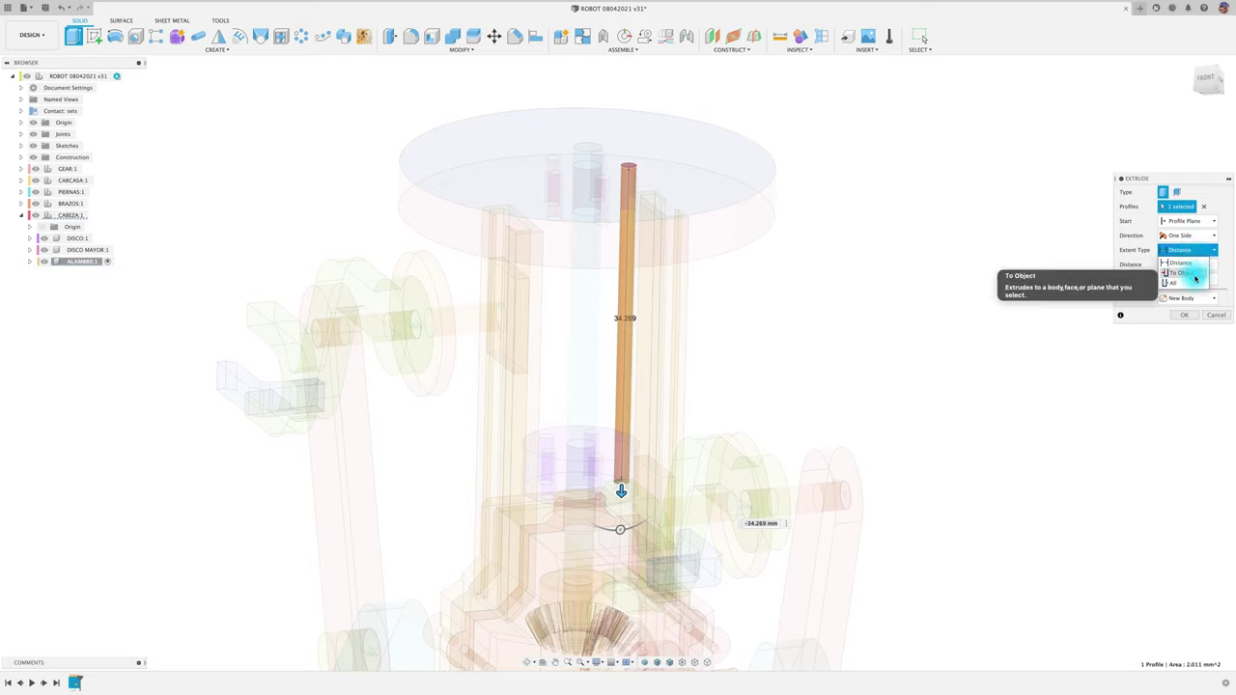
pyautogui.click(1194, 276)
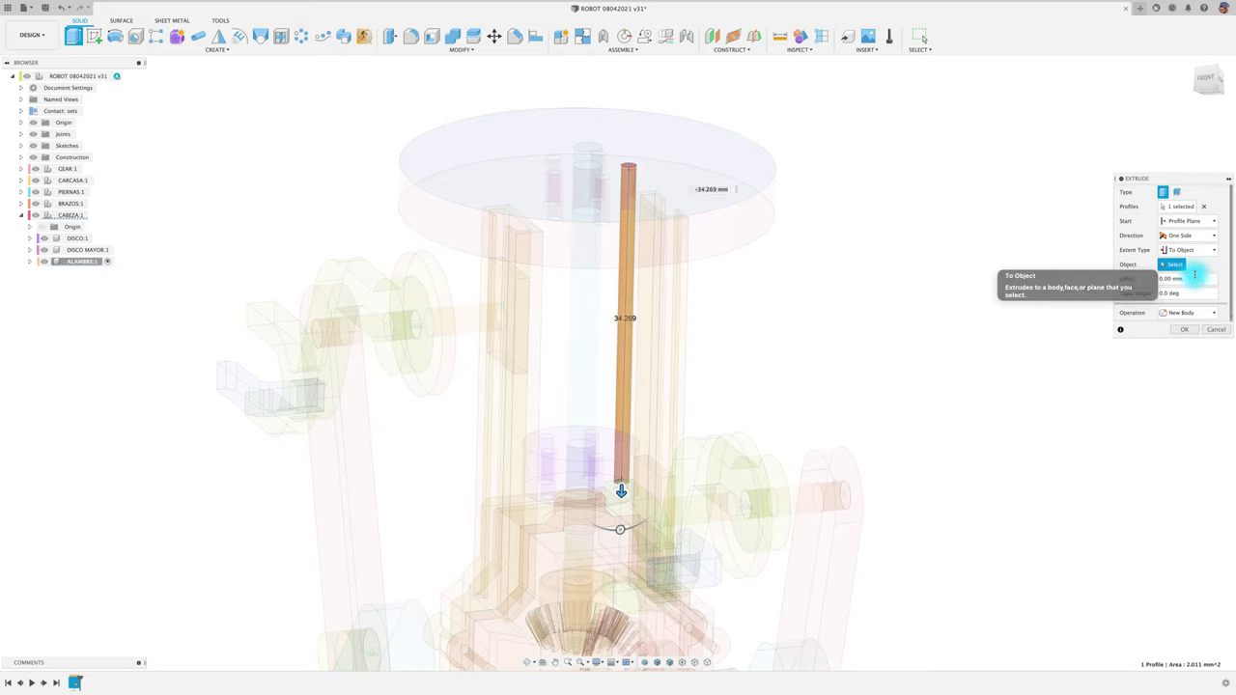
pyautogui.click(560, 477)
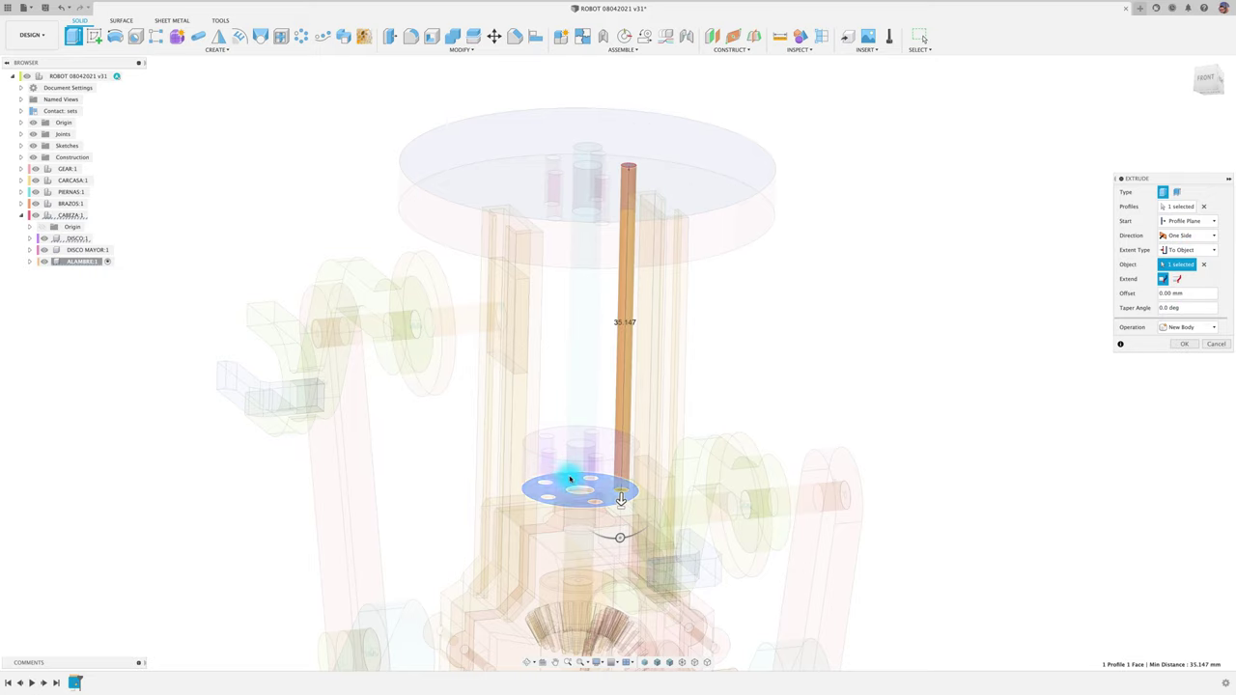
pyautogui.click(1192, 346)
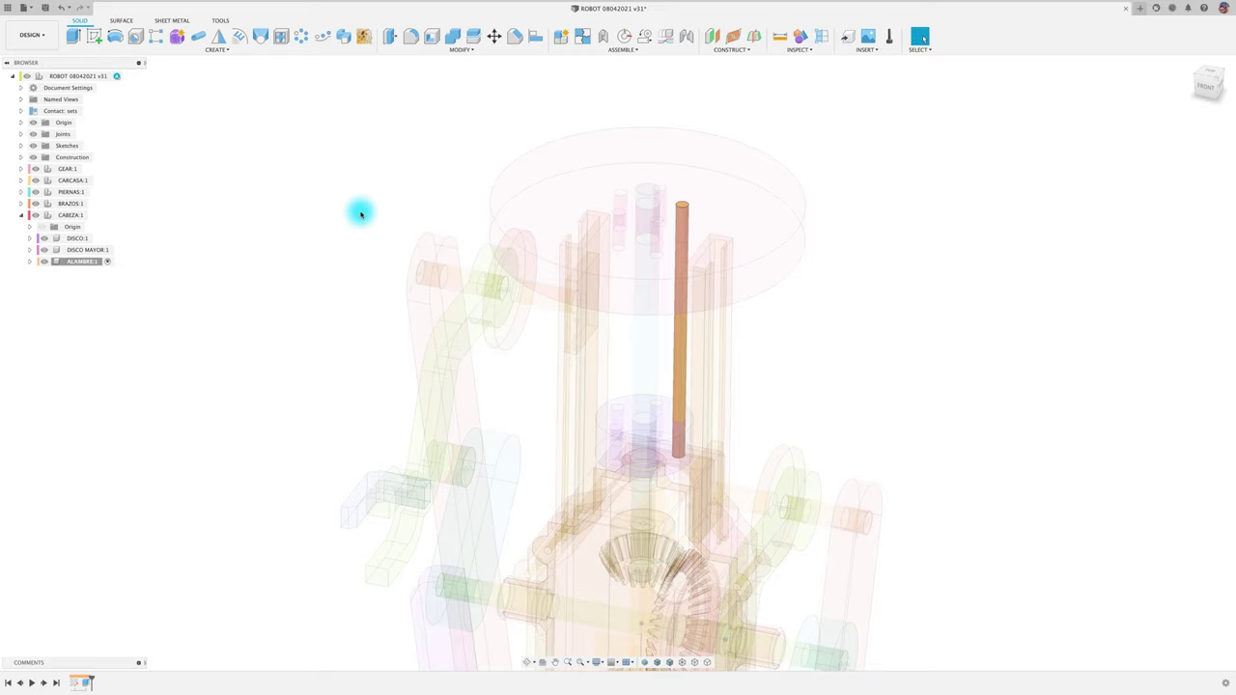
# - Circular-pattern the rod's faces 5 times around the top disc's circular edge
pyautogui.click(300, 40)
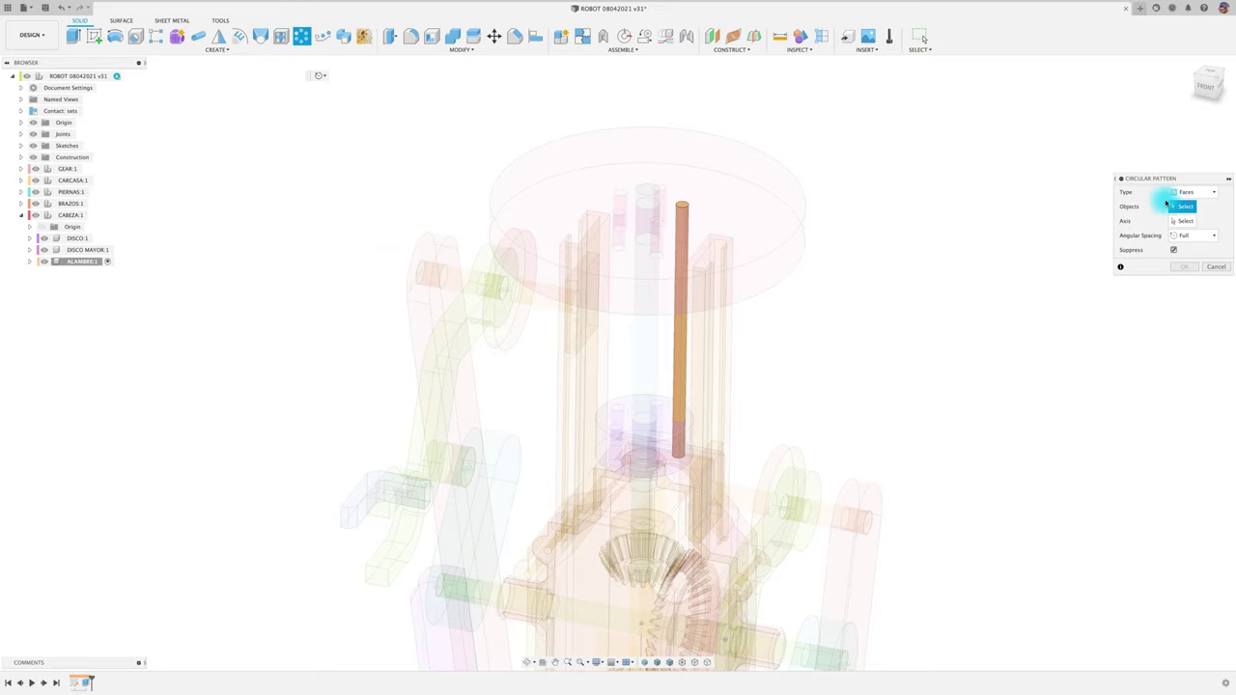
pyautogui.click(675, 355)
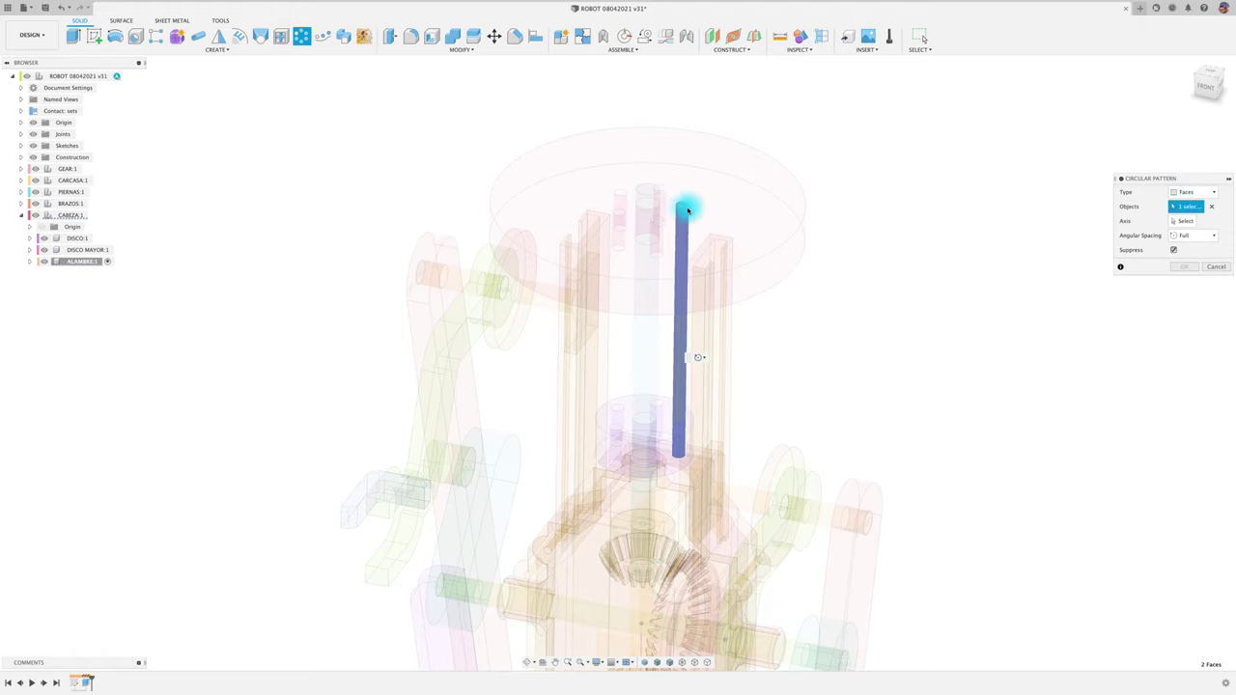
pyautogui.keyDown('shift'); pyautogui.moveTo(772, 435); pyautogui.dragTo(734, 396, button='middle'); pyautogui.keyUp('shift')
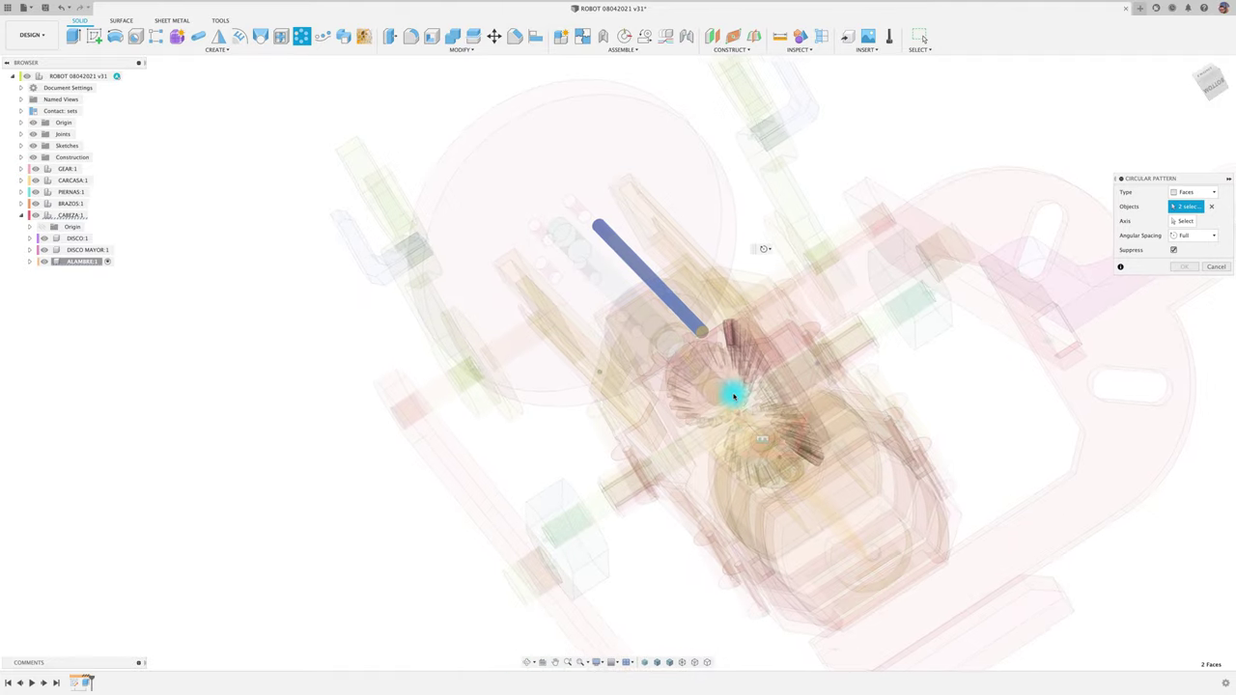
pyautogui.click(768, 416)
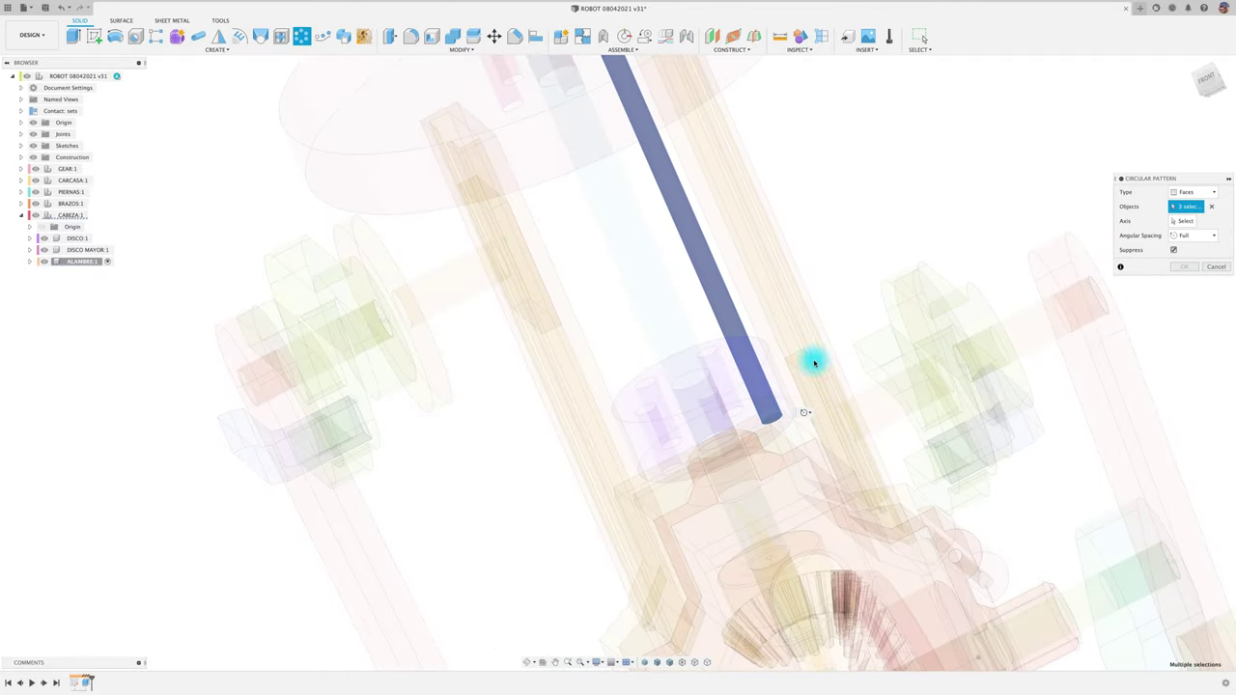
pyautogui.scroll(-5, 813, 358)
pyautogui.keyDown('shift'); pyautogui.moveTo(827, 354); pyautogui.dragTo(1106, 254, button='middle'); pyautogui.keyUp('shift')
pyautogui.click(1184, 221)
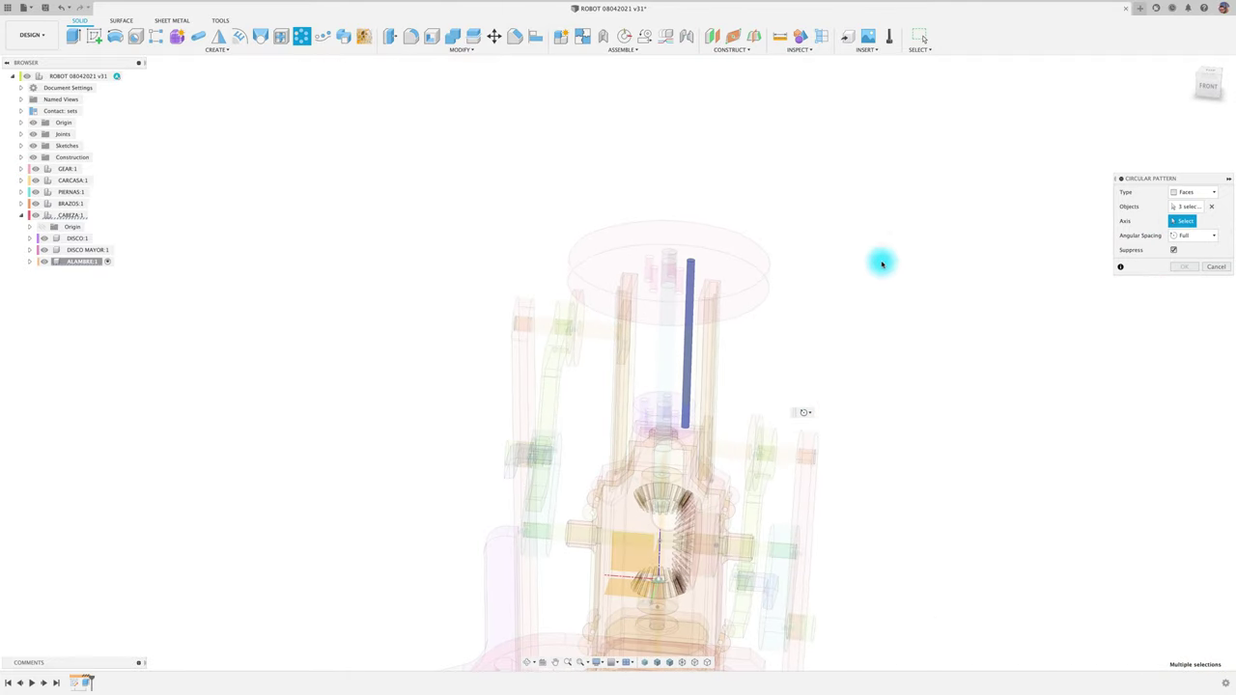
pyautogui.click(756, 284)
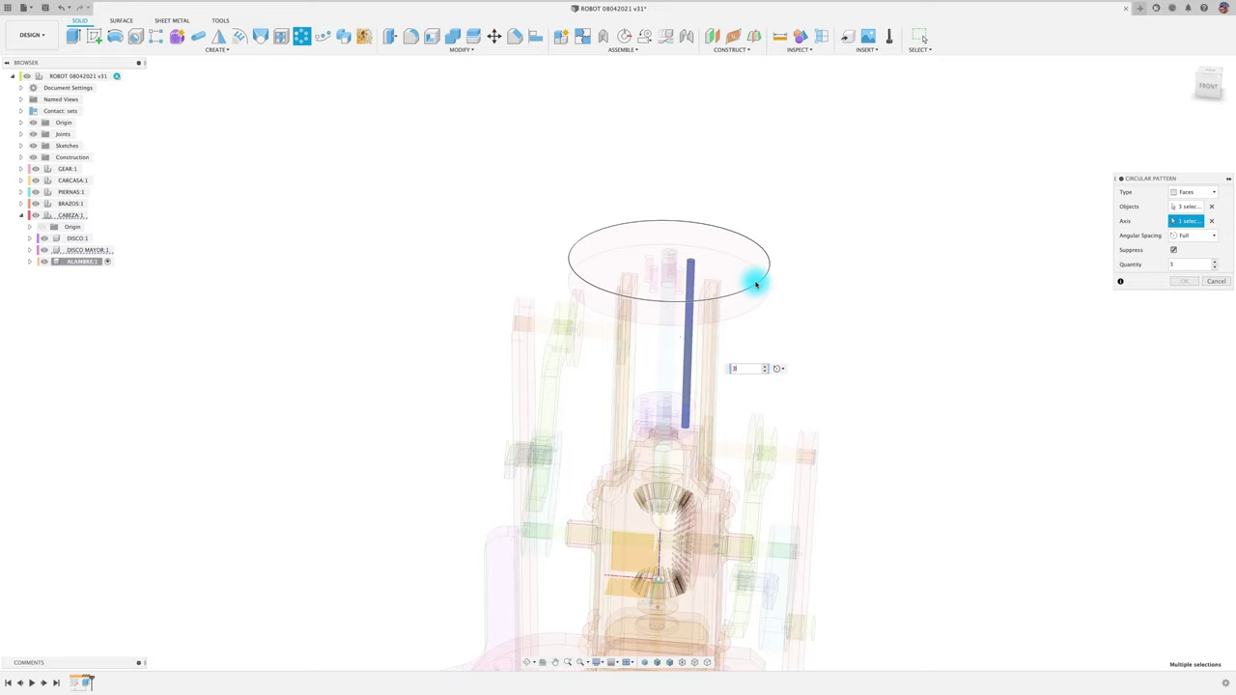
pyautogui.click(763, 369)
pyautogui.click(764, 368)
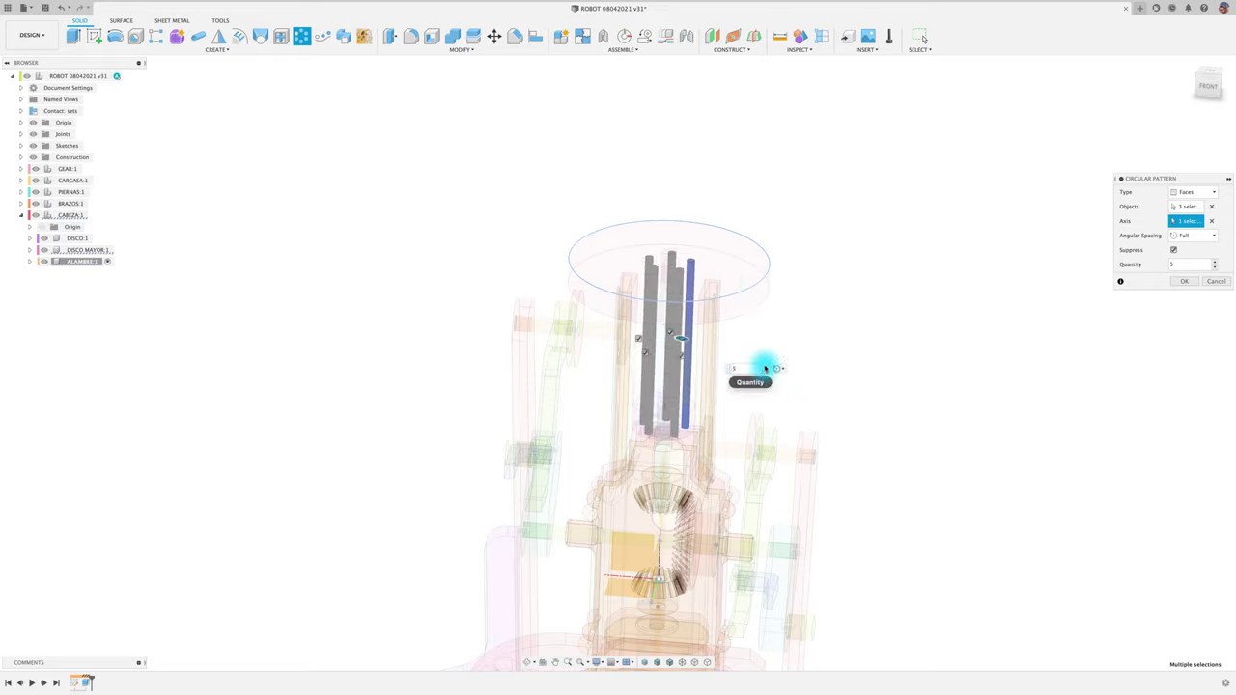
pyautogui.press('Return')
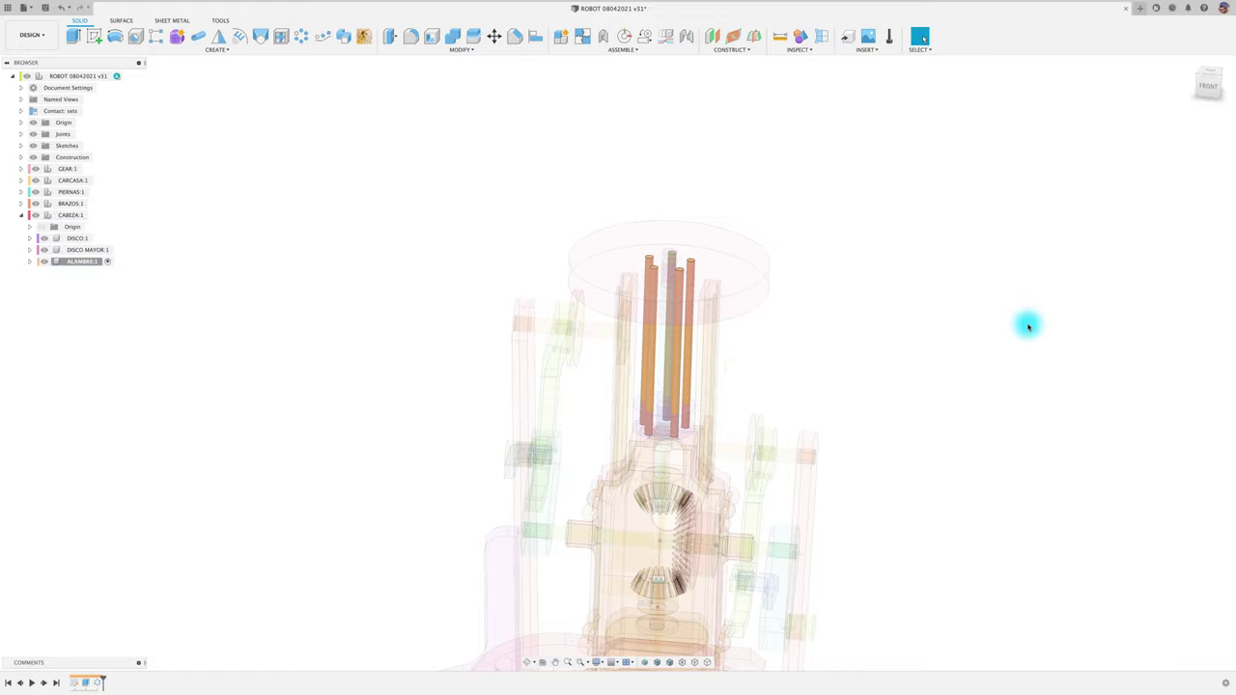
# - Activate the top-level robot assembly, undoing an accidental drag of the orange rods
pyautogui.click(114, 79)
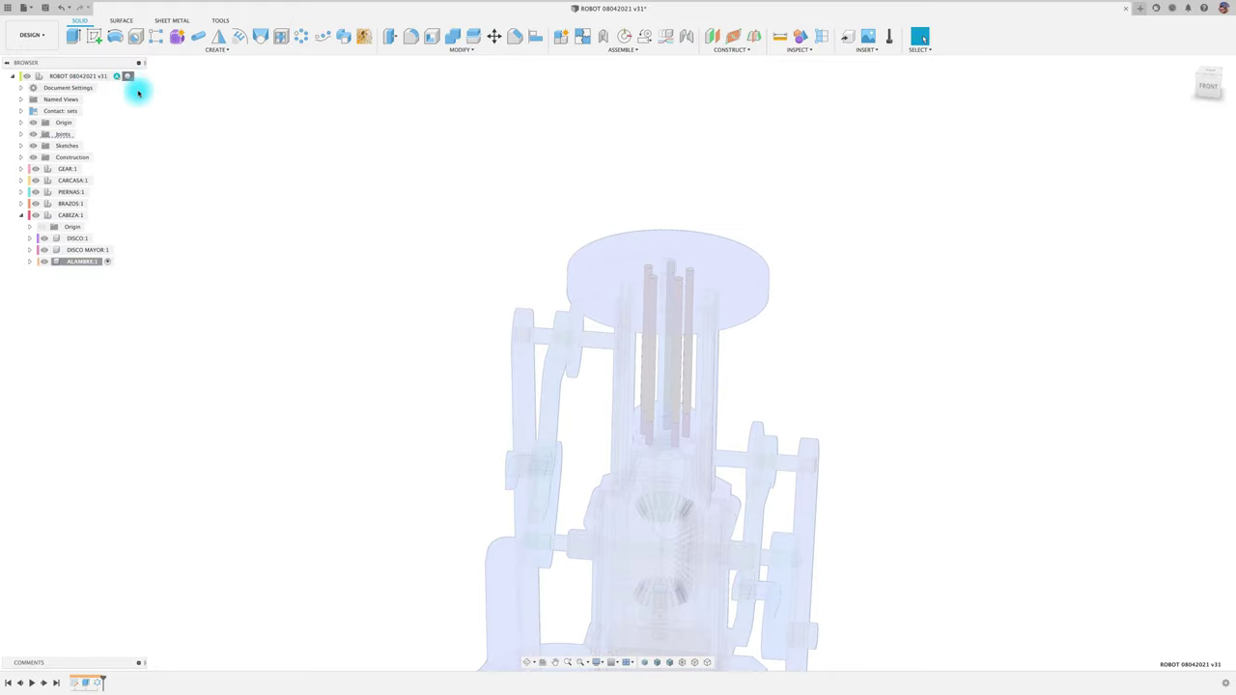
pyautogui.click(189, 132)
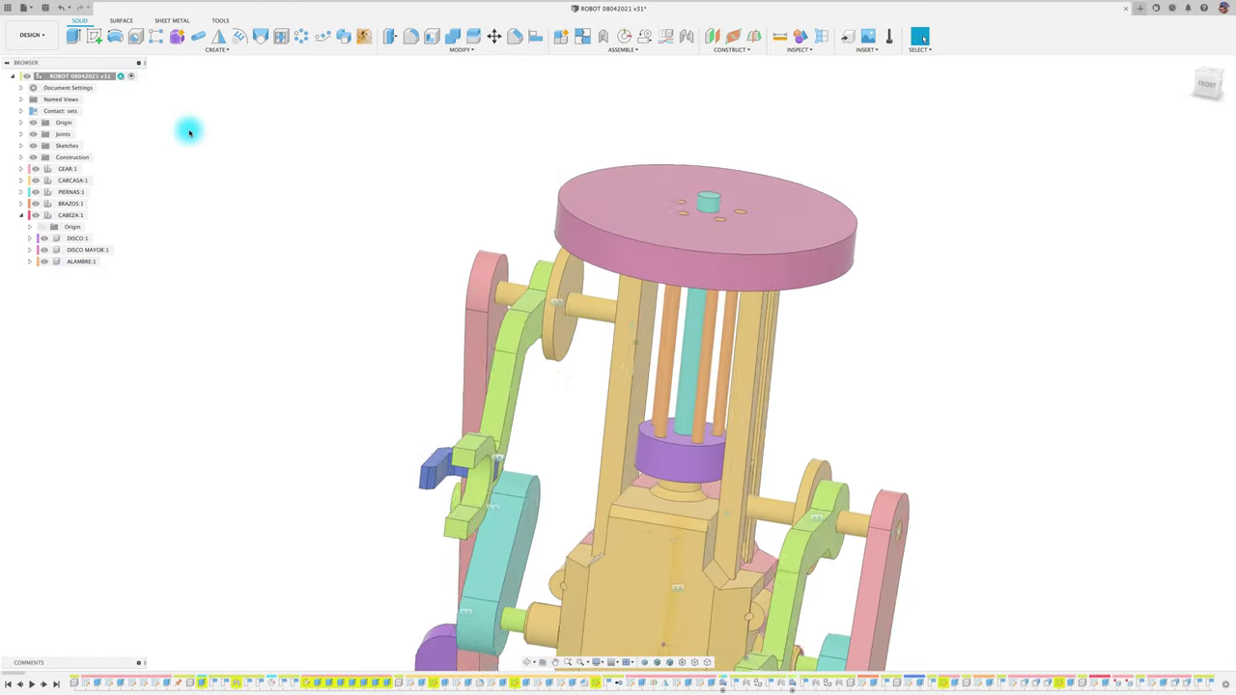
pyautogui.moveTo(612, 349); pyautogui.dragTo(491, 359)
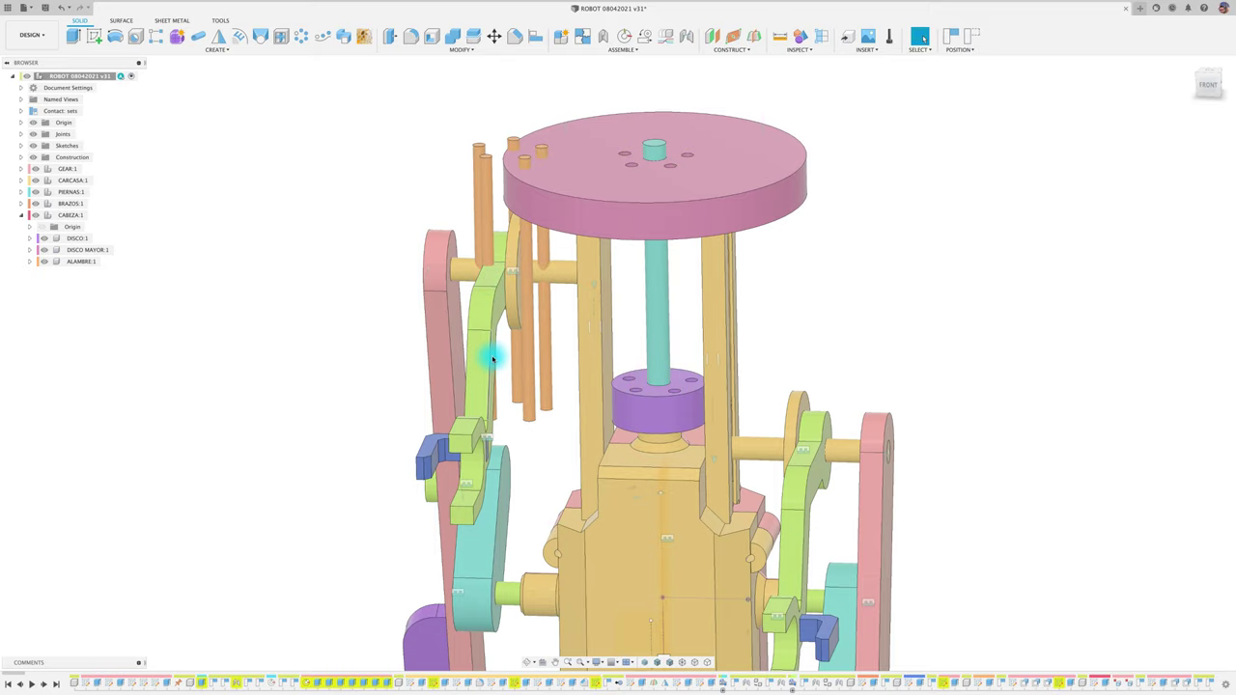
pyautogui.hotkey('ctrl', 'z')
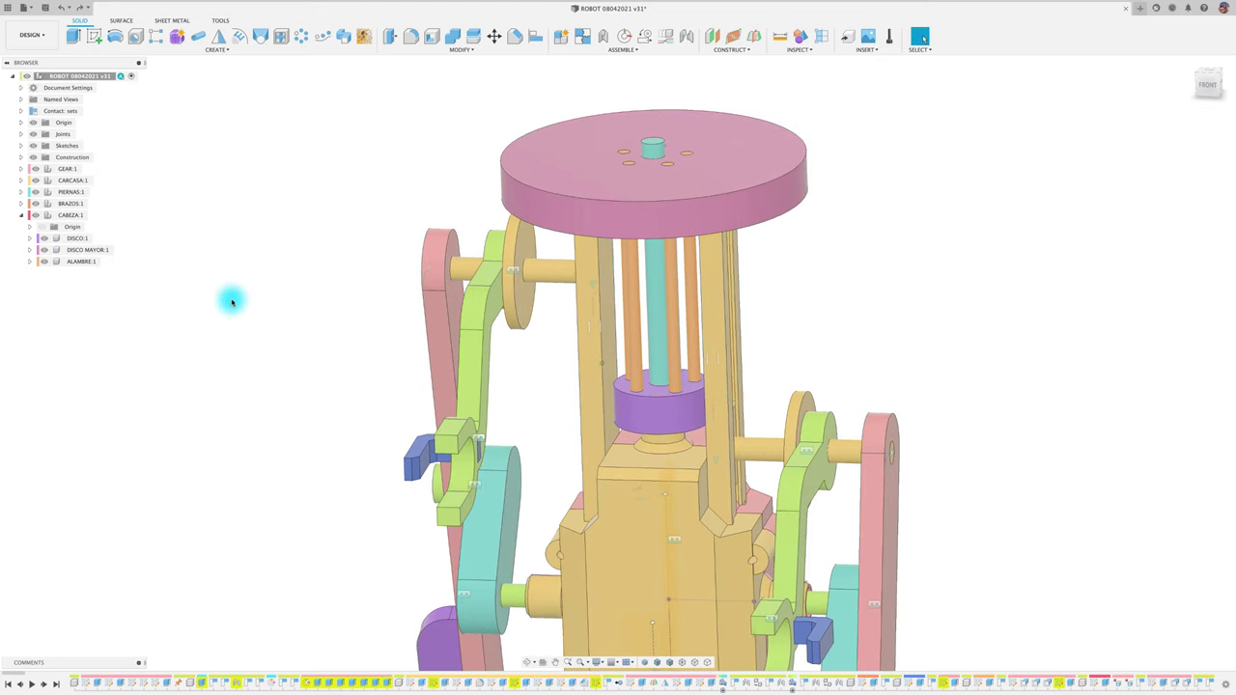
# - Tie the ALAMBRE rods to the purple disc with a rigid As-built Joint
pyautogui.click(626, 49)
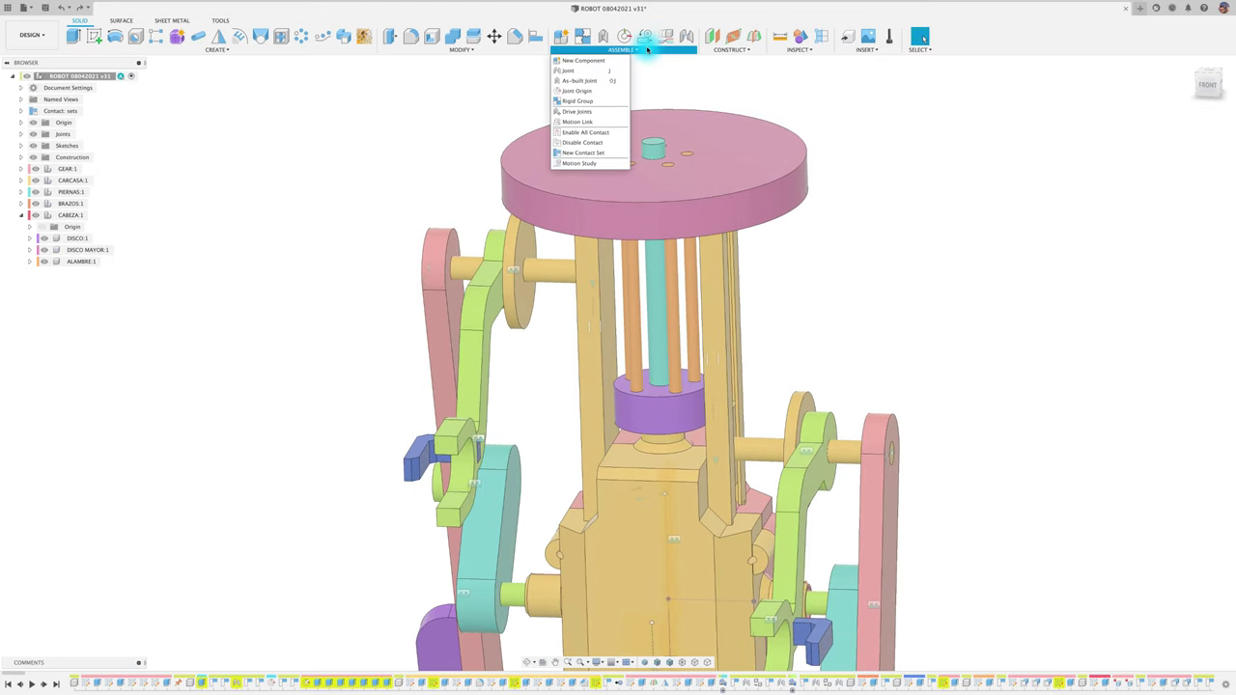
pyautogui.click(616, 82)
pyautogui.click(688, 354)
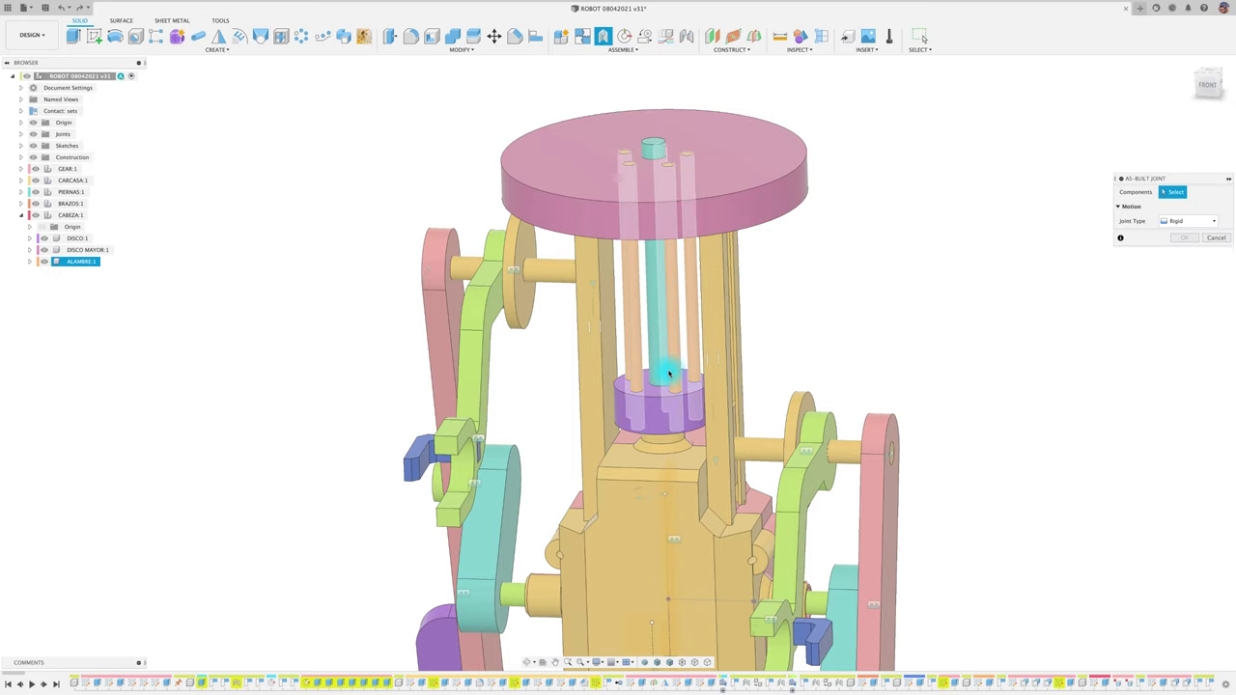
pyautogui.click(673, 401)
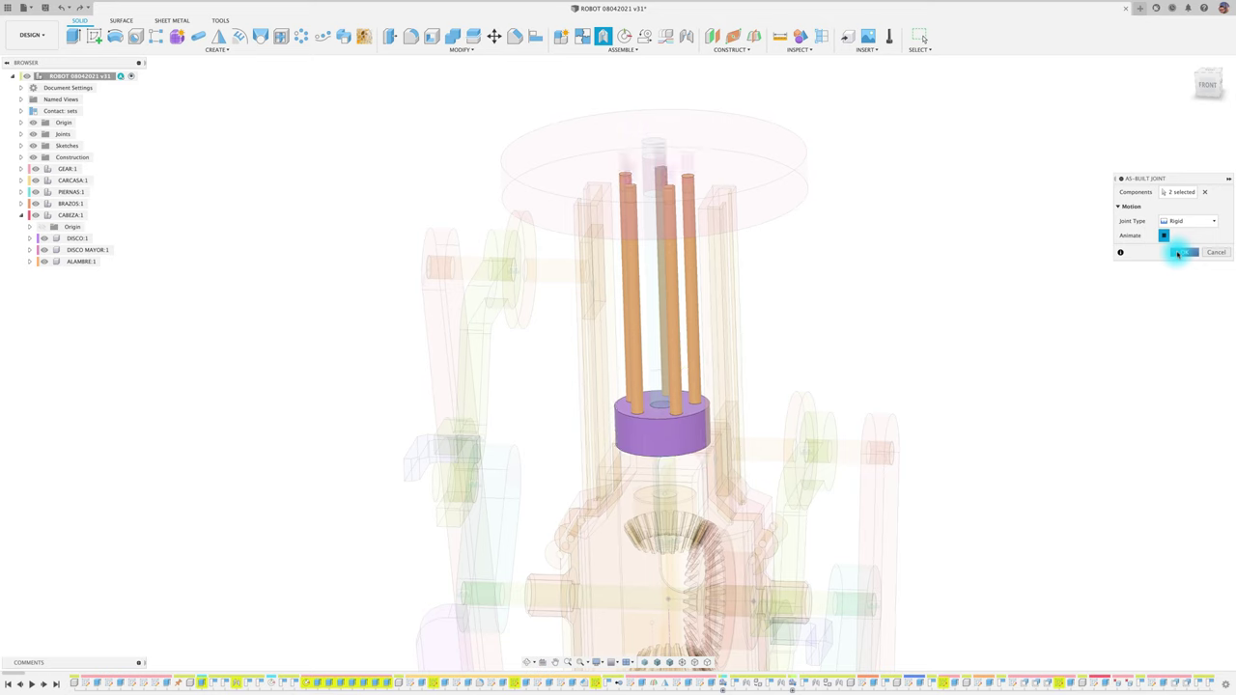
pyautogui.click(1182, 252)
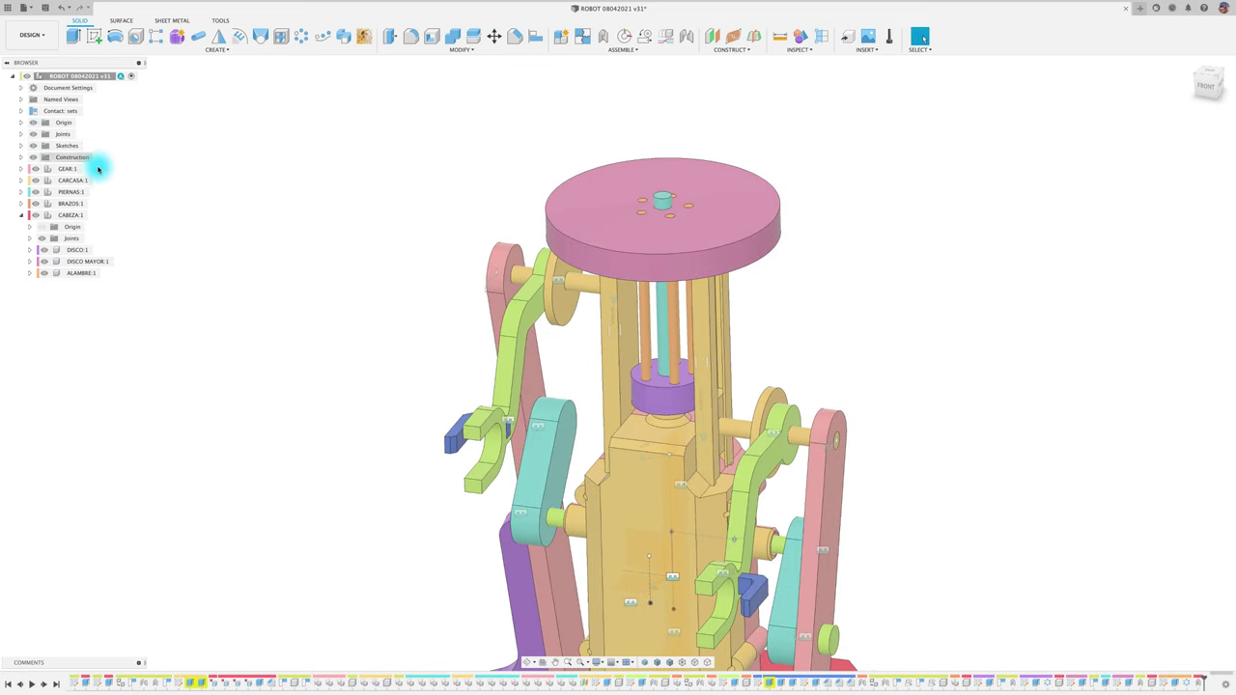
# - Expand Joints and run Animate Model on the PRINCIPAL joint
pyautogui.click(20, 136)
pyautogui.rightClick(86, 170)
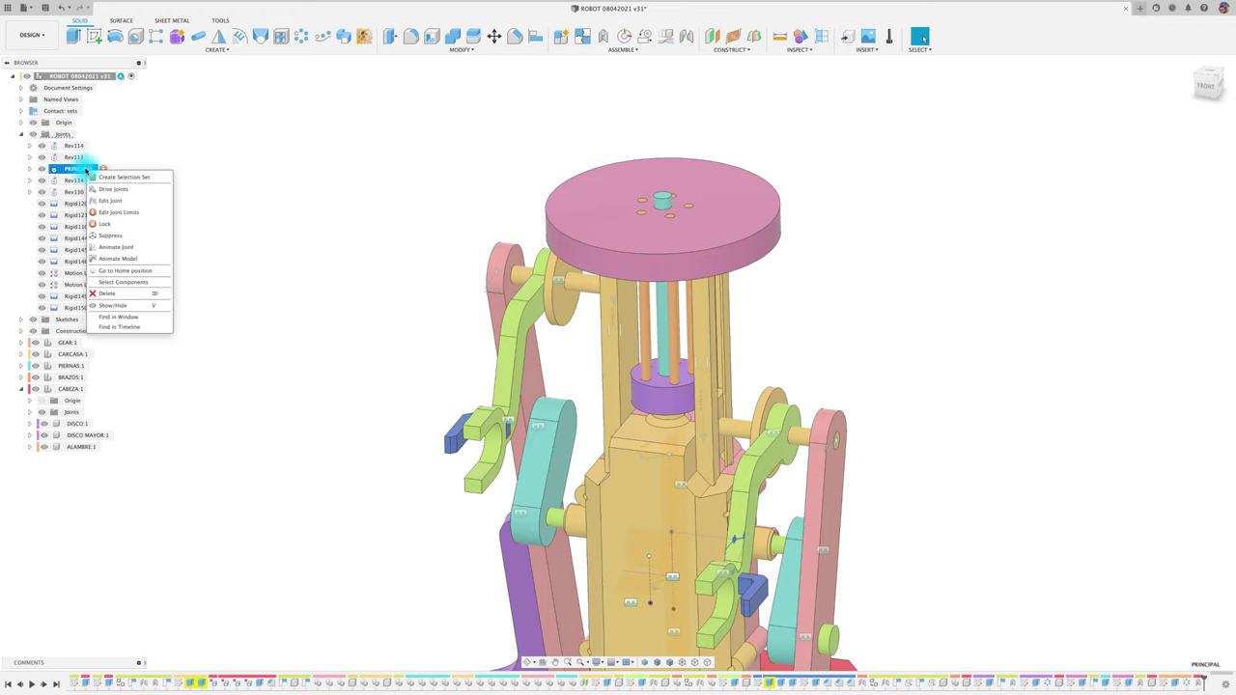
pyautogui.click(120, 259)
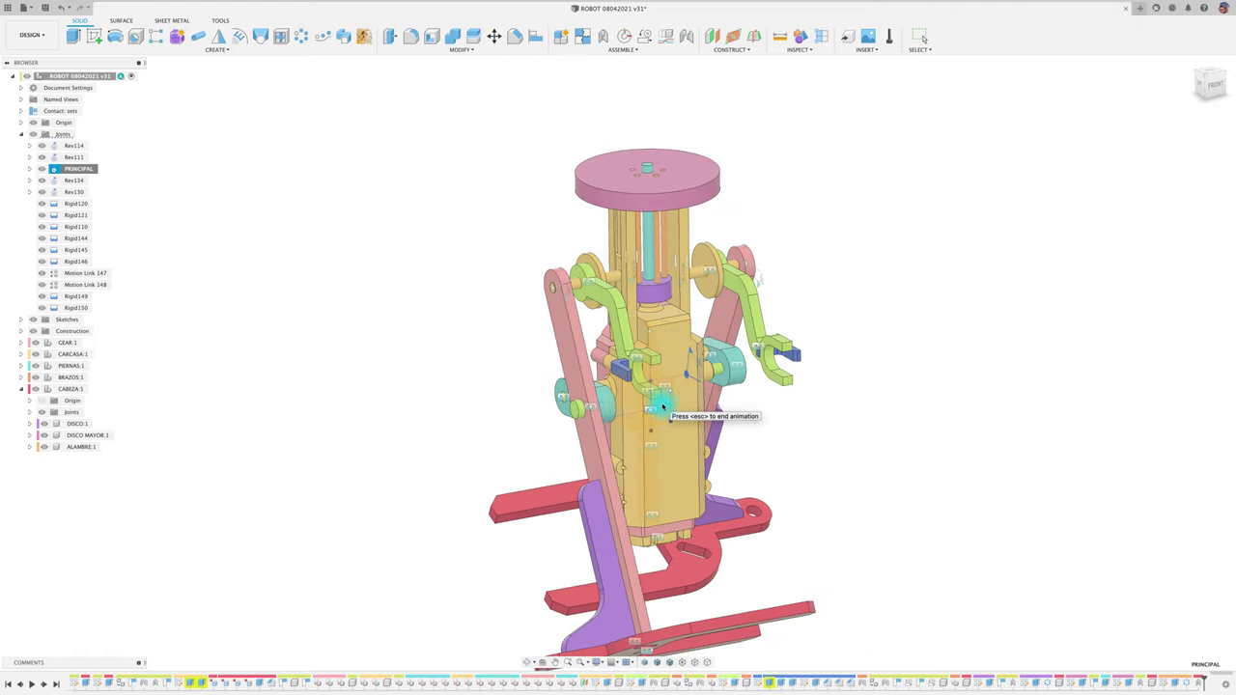
# - Activate DISCO MAYOR and start a centre-point rectangle sketch on the disc's top face
pyautogui.doubleClick(89, 434)
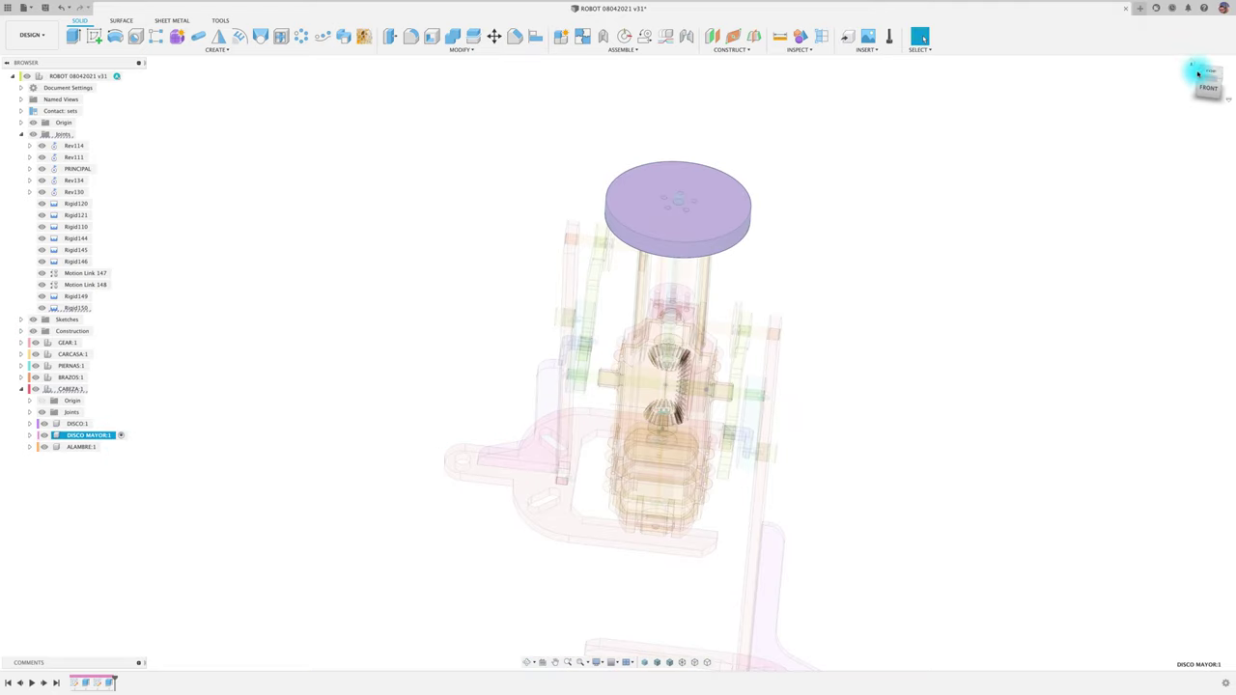
pyautogui.click(1206, 77)
pyautogui.scroll(2, 686, 381)
pyautogui.click(601, 251)
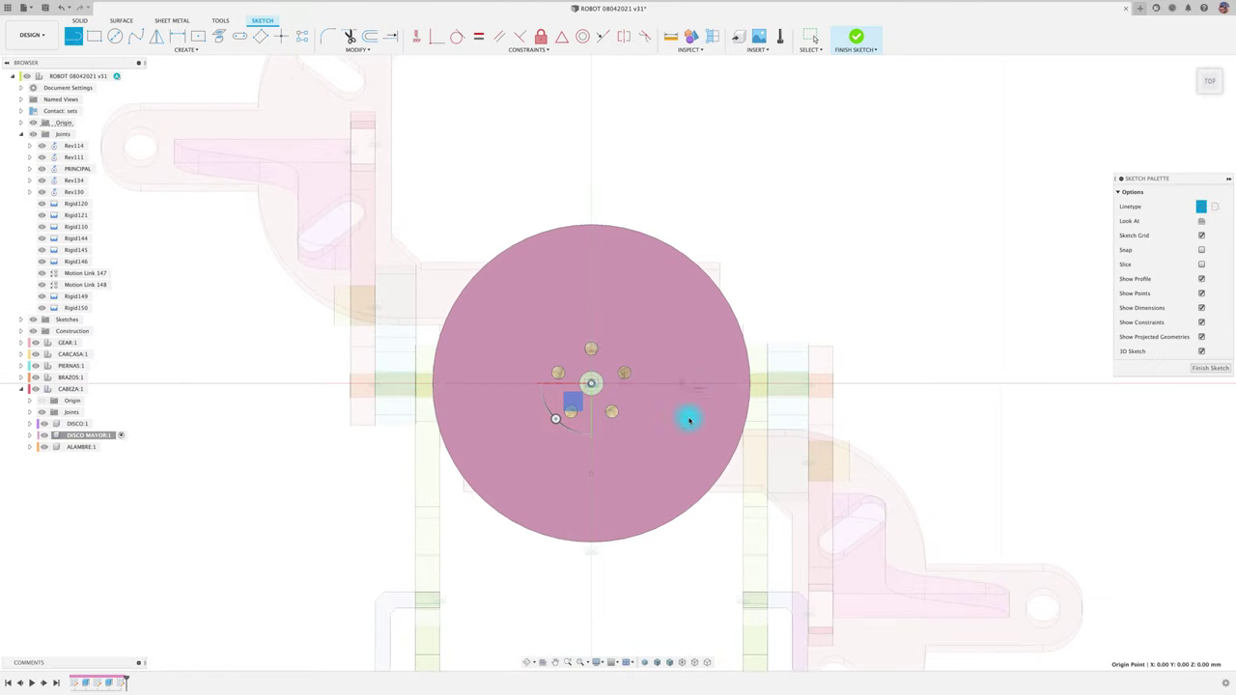
pyautogui.click(688, 384)
pyautogui.press('Escape')
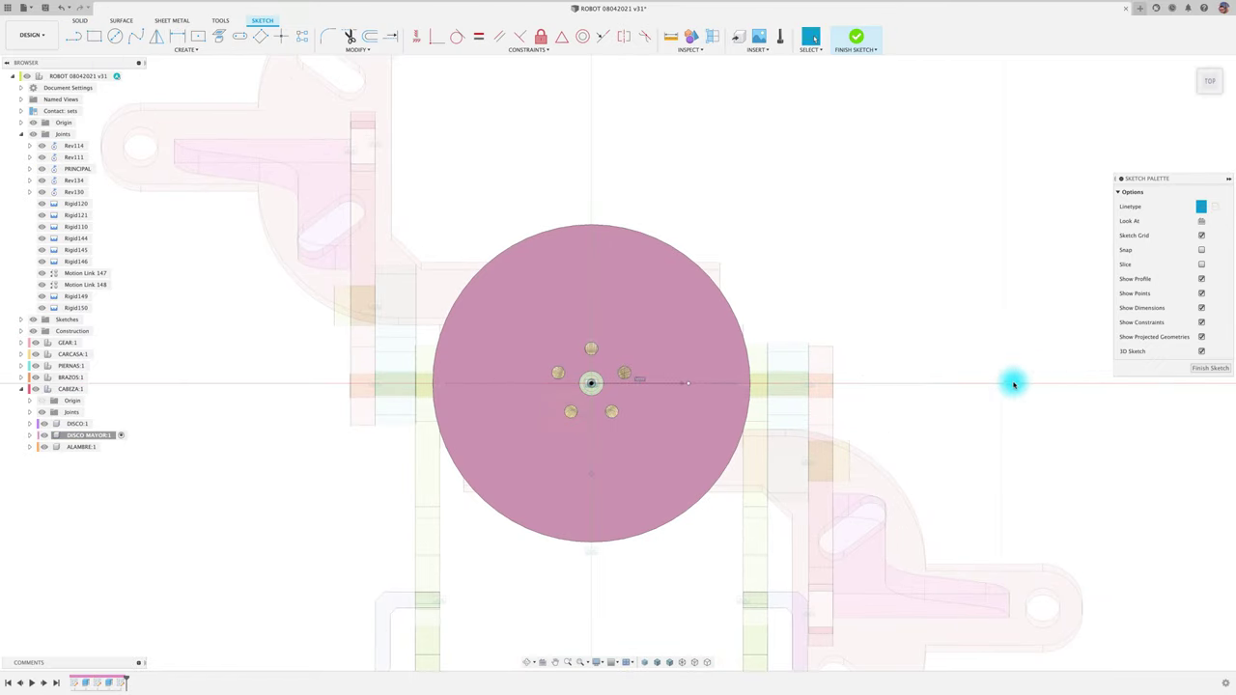
pyautogui.click(197, 37)
pyautogui.press('Escape')
pyautogui.click(1195, 237)
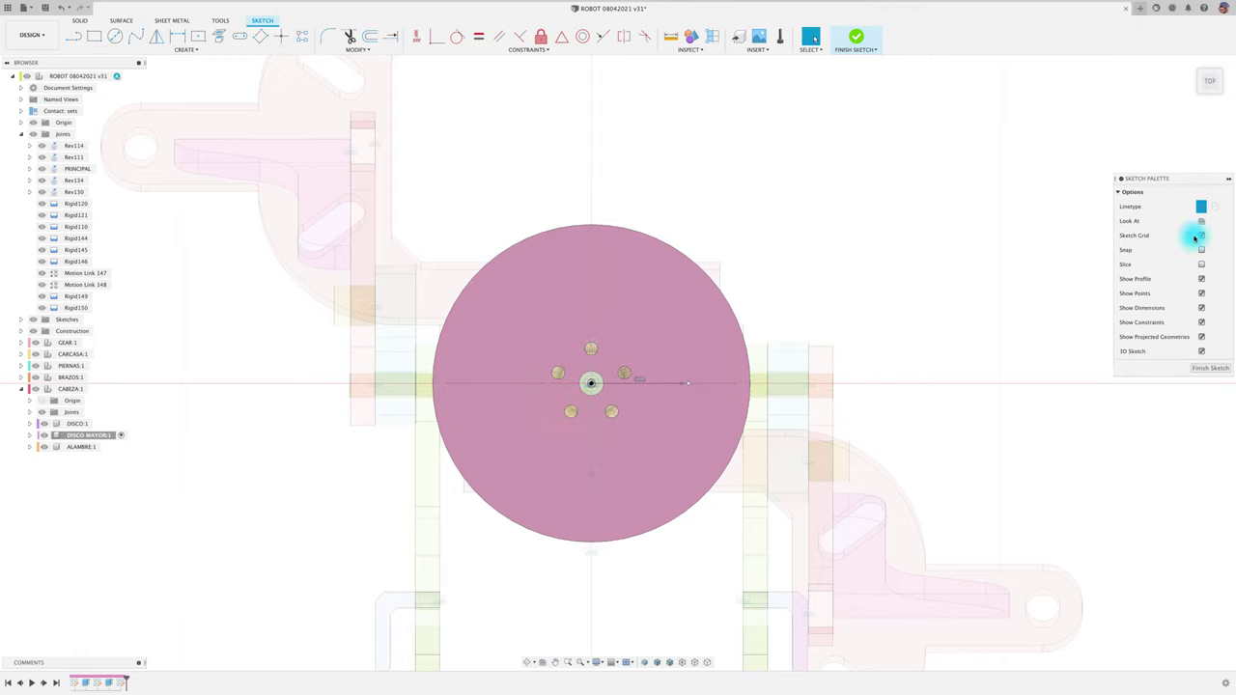
pyautogui.click(198, 37)
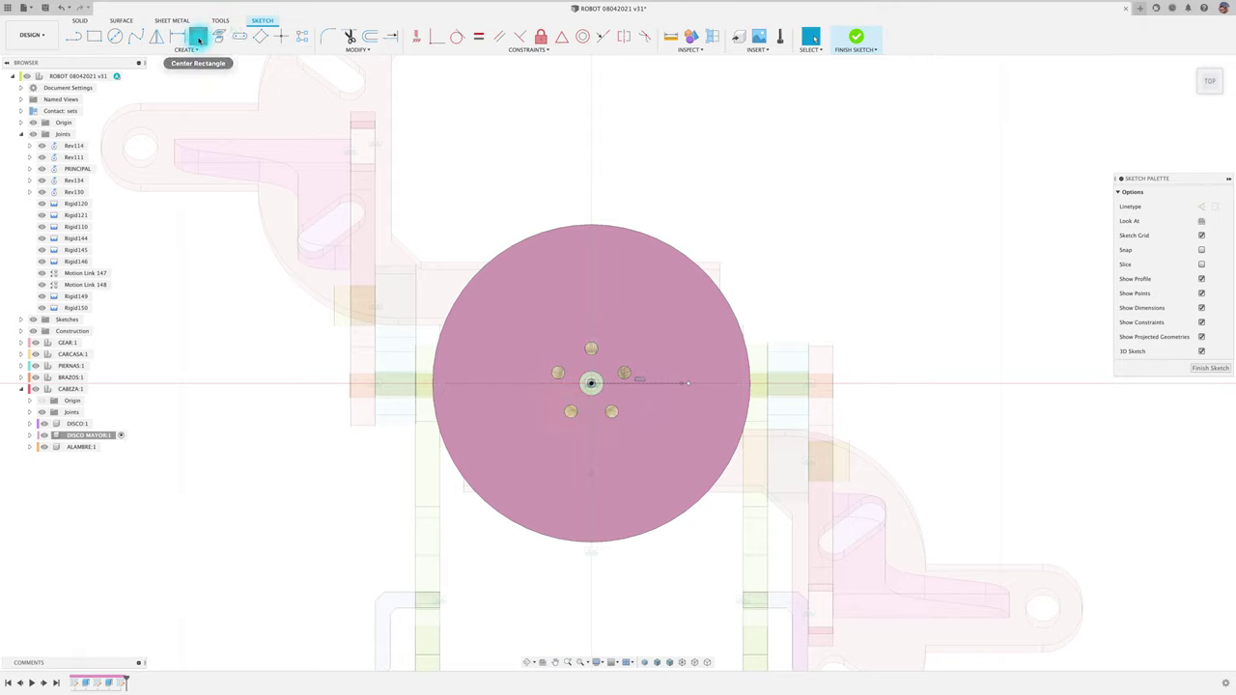
# - Dimension the small square to 3 × 3 mm and finish the sketch
pyautogui.press('d')
pyautogui.scroll(2, 711, 394)
pyautogui.click(731, 386)
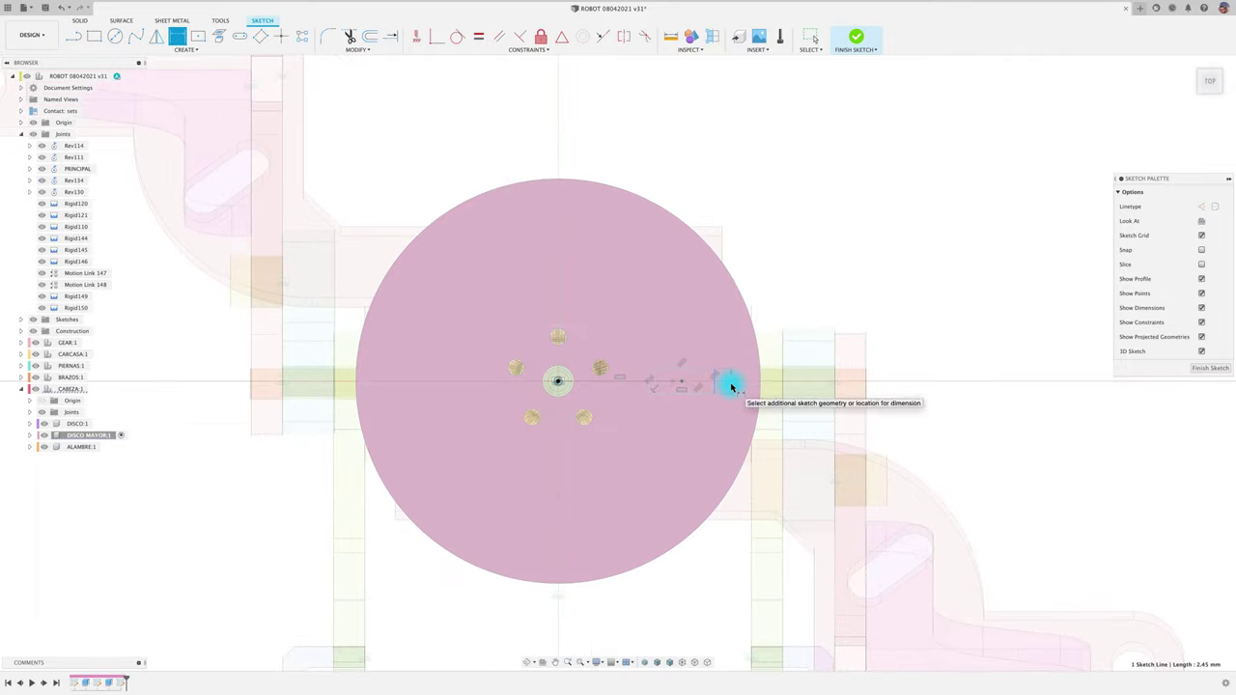
pyautogui.click(727, 412)
pyautogui.write('3')
pyautogui.press('Return')
pyautogui.click(689, 345)
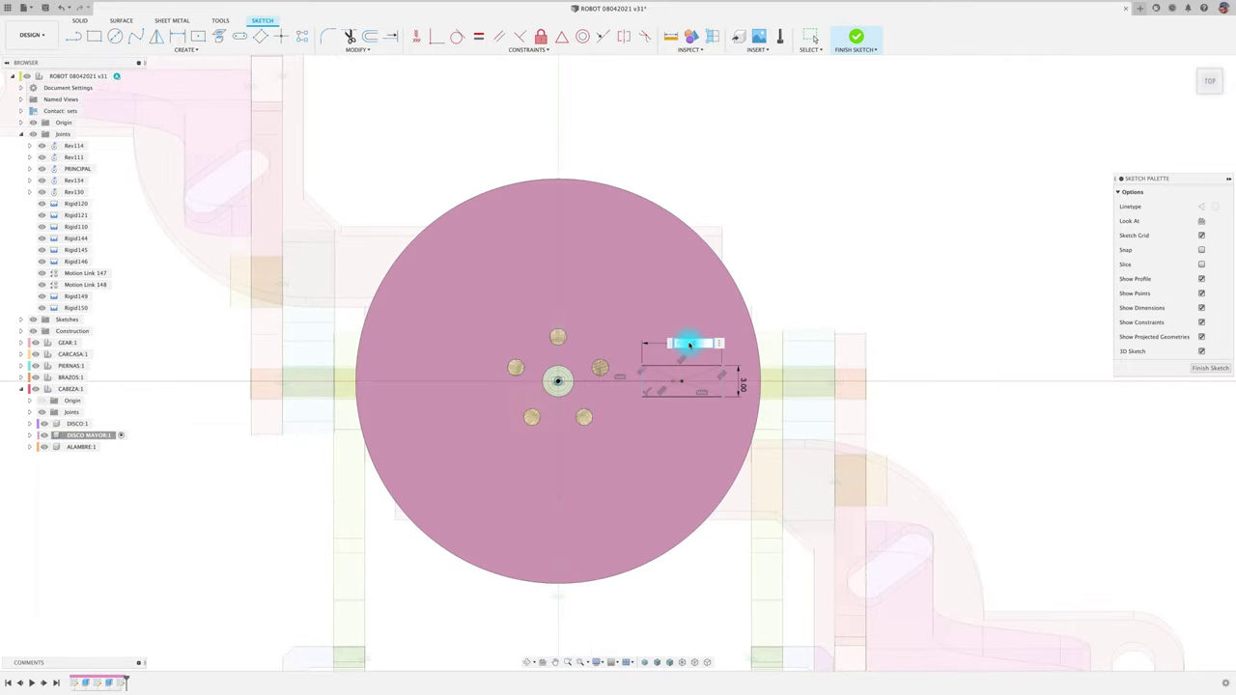
pyautogui.click(1207, 368)
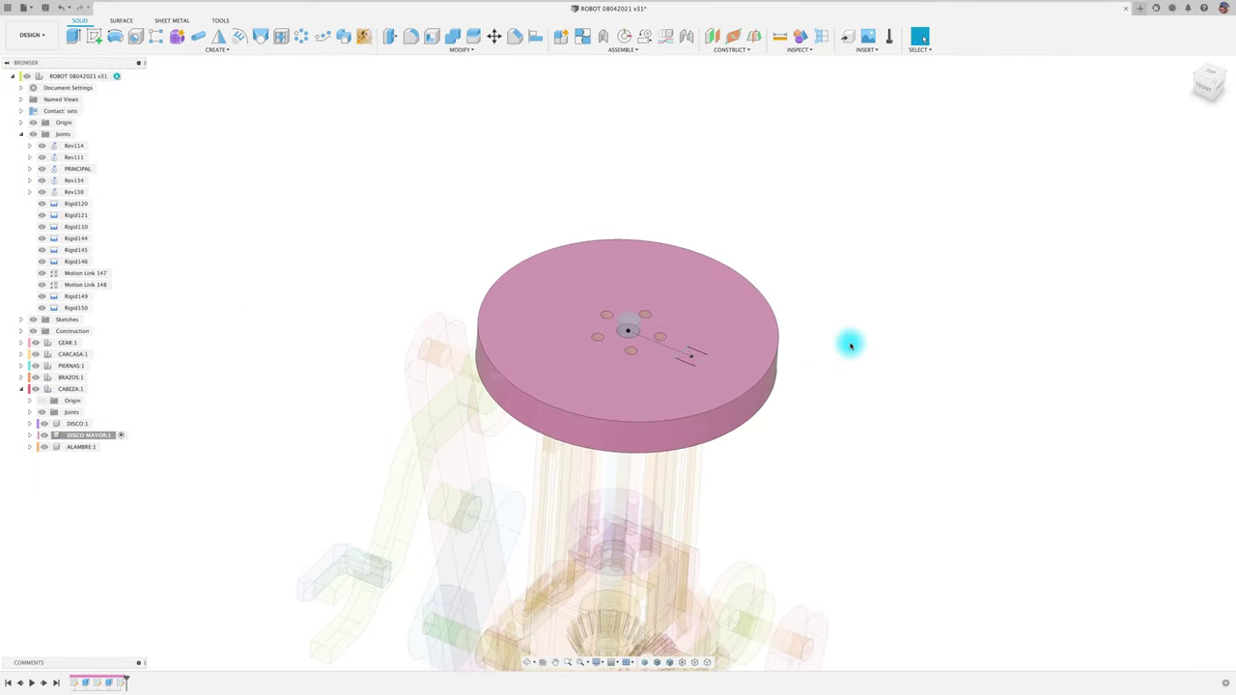
# - Extrude the square down into the disc as a pocket cut
pyautogui.press('e')
pyautogui.click(690, 355)
pyautogui.moveTo(692, 353); pyautogui.dragTo(691, 374)
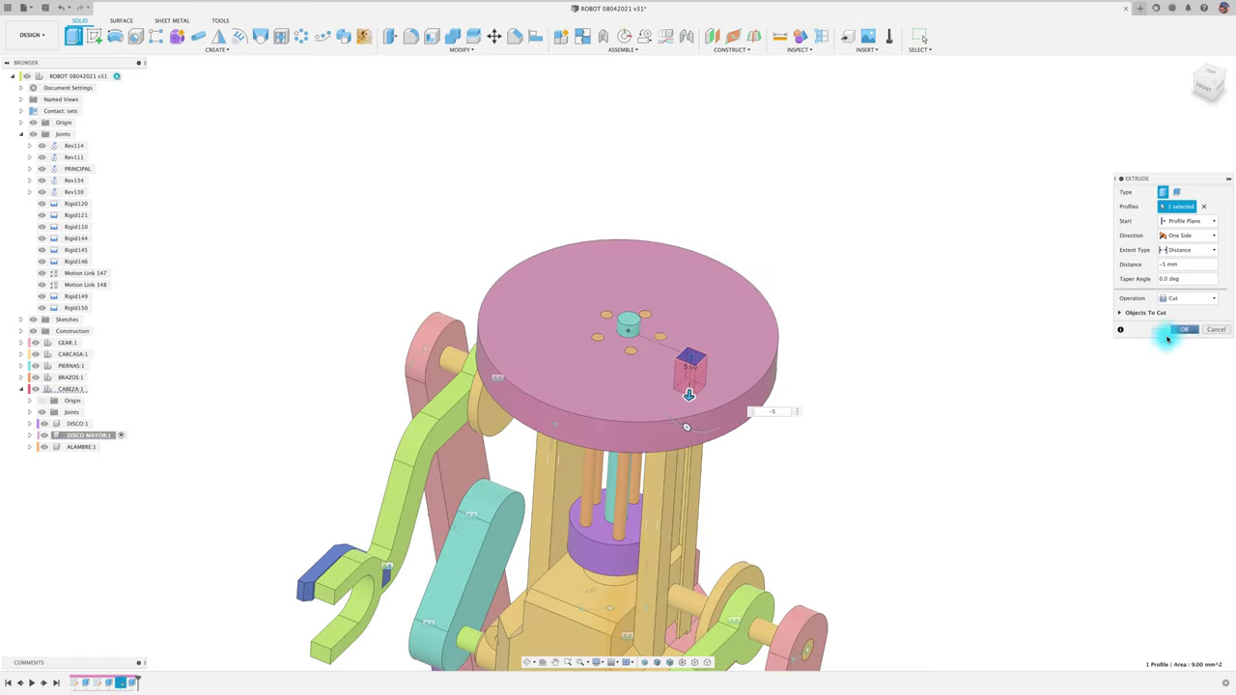
pyautogui.click(1183, 329)
pyautogui.keyDown('shift'); pyautogui.moveTo(705, 395); pyautogui.dragTo(461, 260, button='middle'); pyautogui.keyUp('shift')
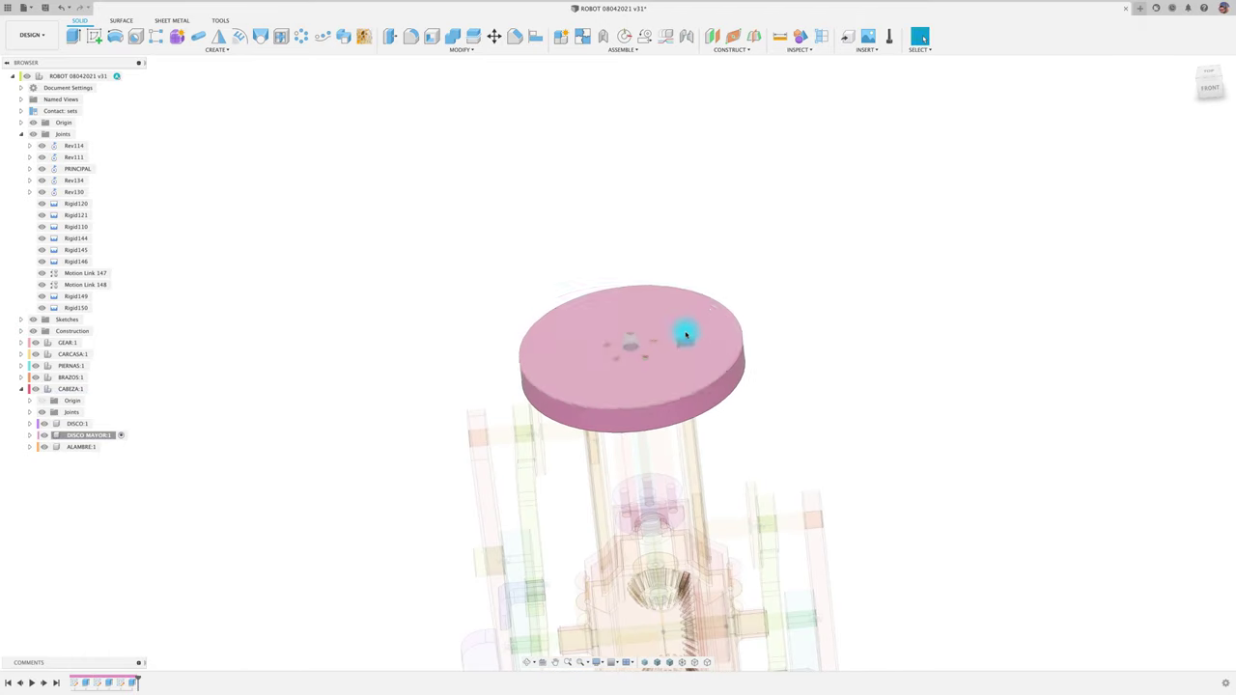
# - Edit the square's sketch and mirror the square across a vertical centre line
pyautogui.rightClick(122, 682)
pyautogui.click(154, 573)
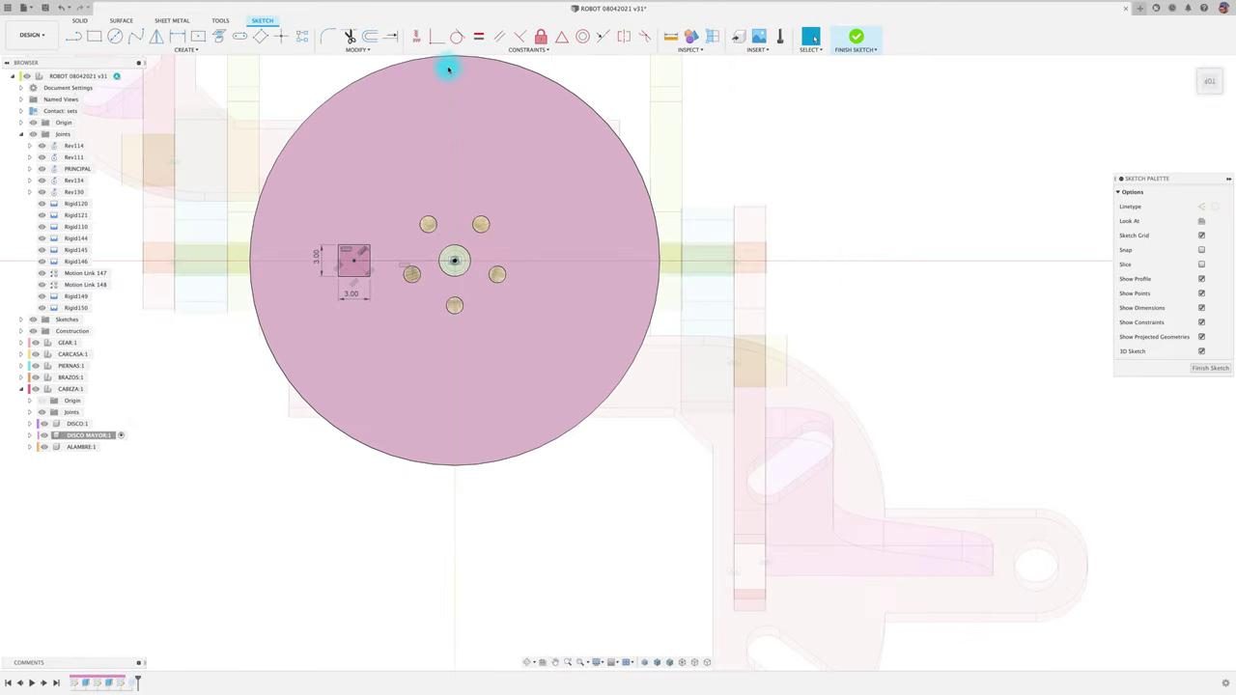
pyautogui.press('l')
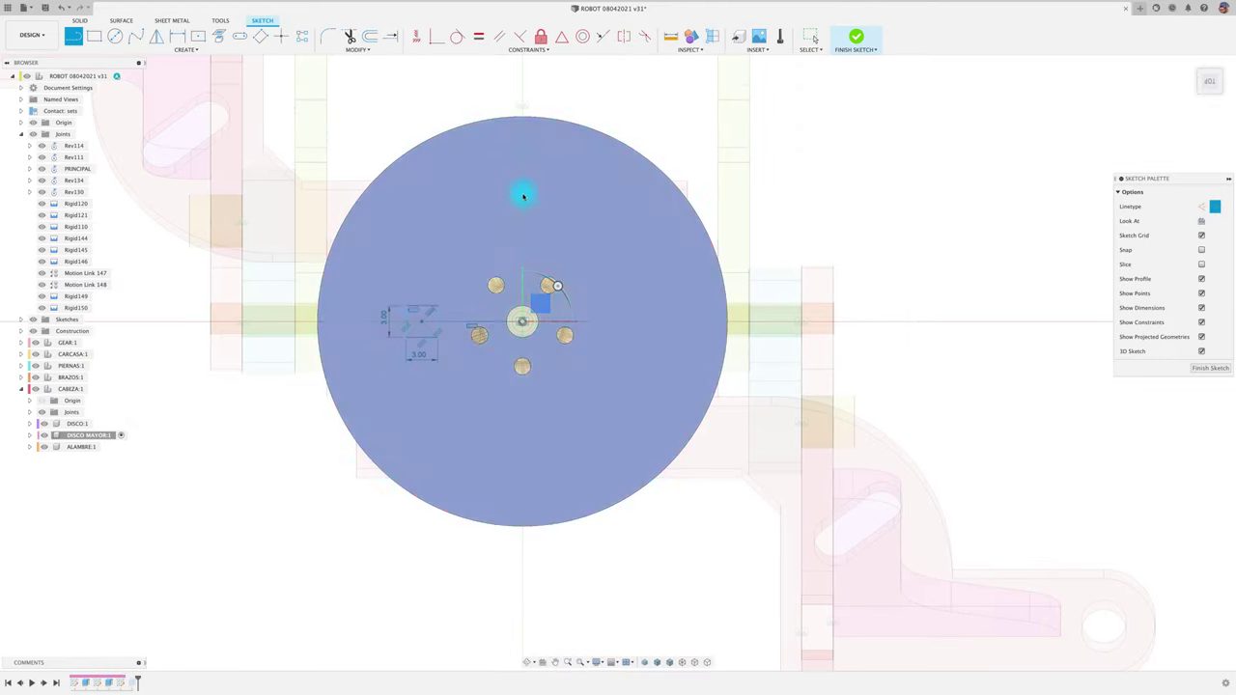
pyautogui.click(522, 464)
pyautogui.click(156, 36)
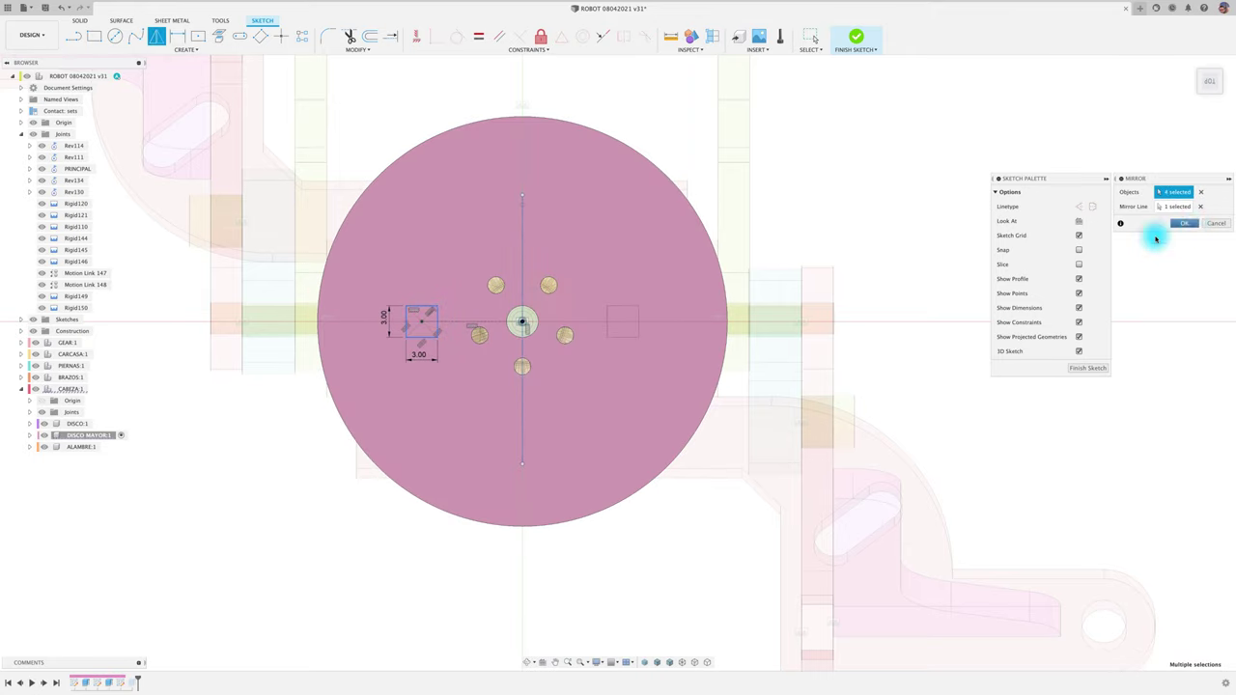
pyautogui.click(1184, 223)
# - Extrude both square profiles -5 mm as cuts into the disc
pyautogui.press('e')
pyautogui.click(662, 377)
pyautogui.click(546, 290)
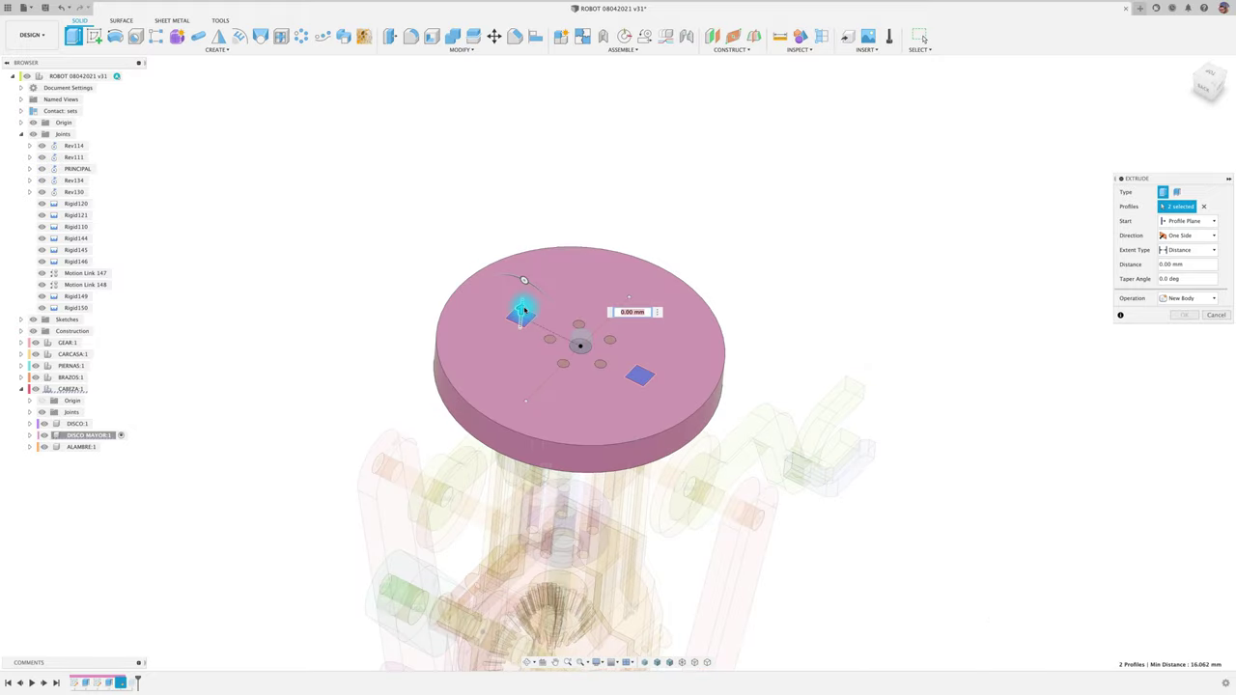
pyautogui.write('-5')
pyautogui.press('Return')
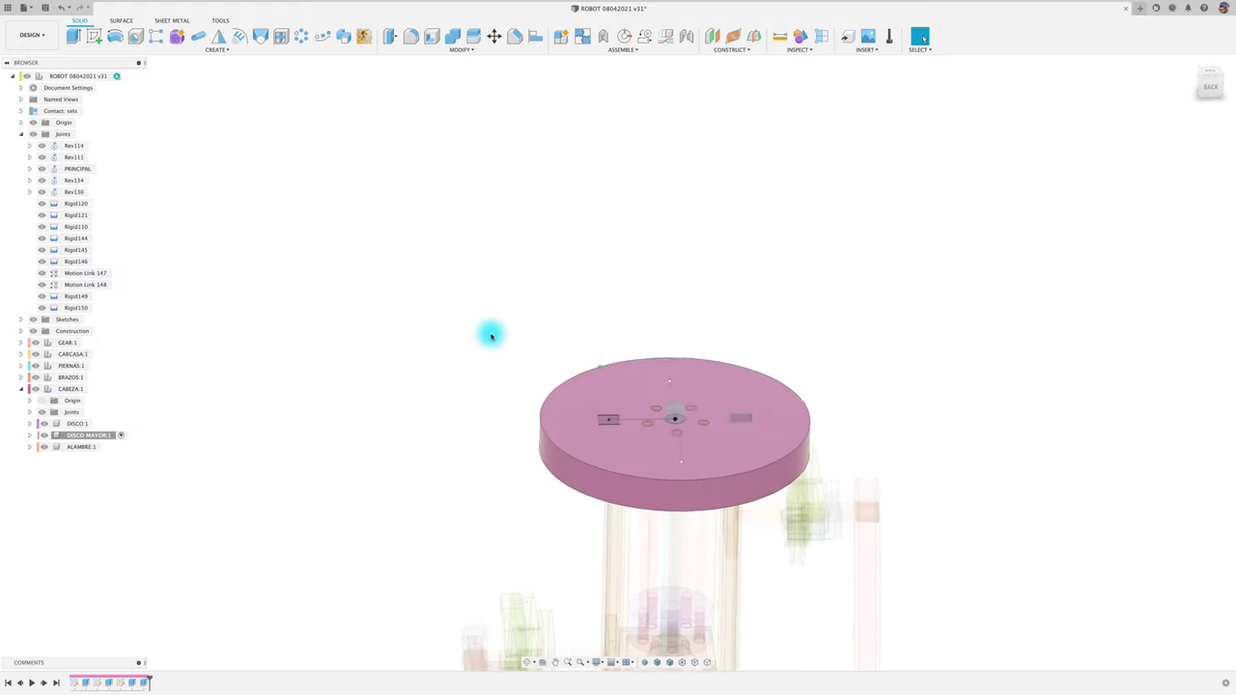
# - Create a new ANTENA component inside CABEZA and sketch on the disc face
pyautogui.rightClick(77, 388)
pyautogui.click(97, 106)
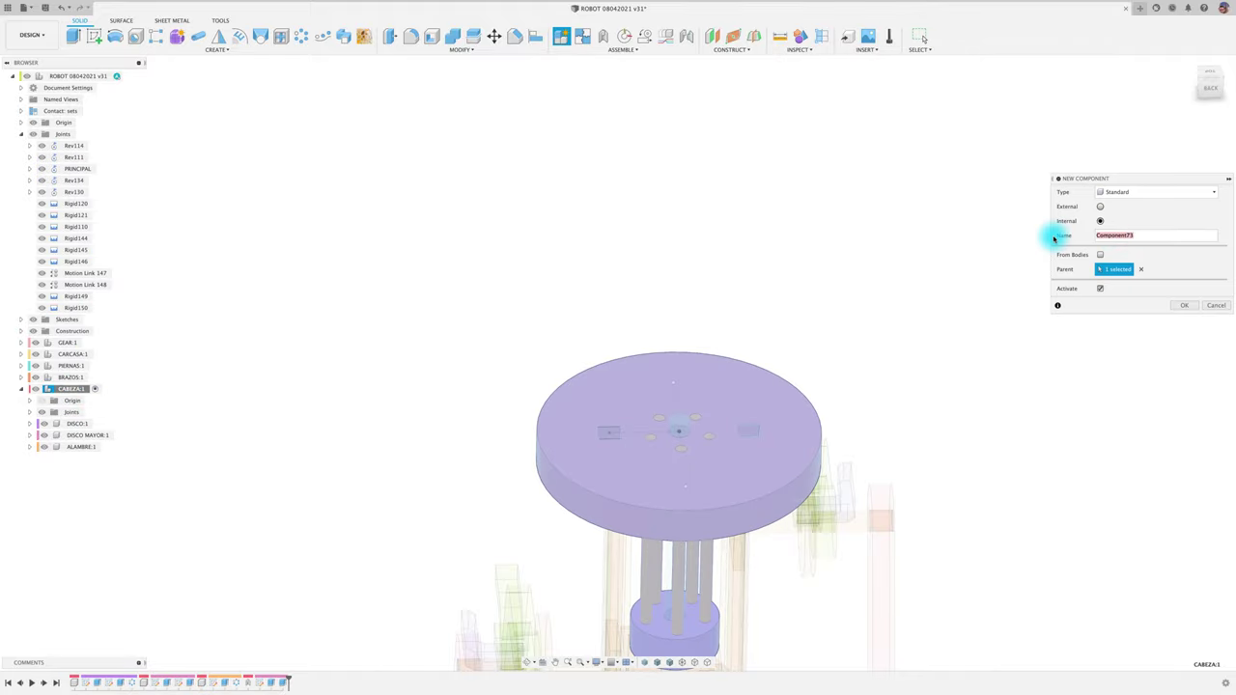
pyautogui.click(1183, 305)
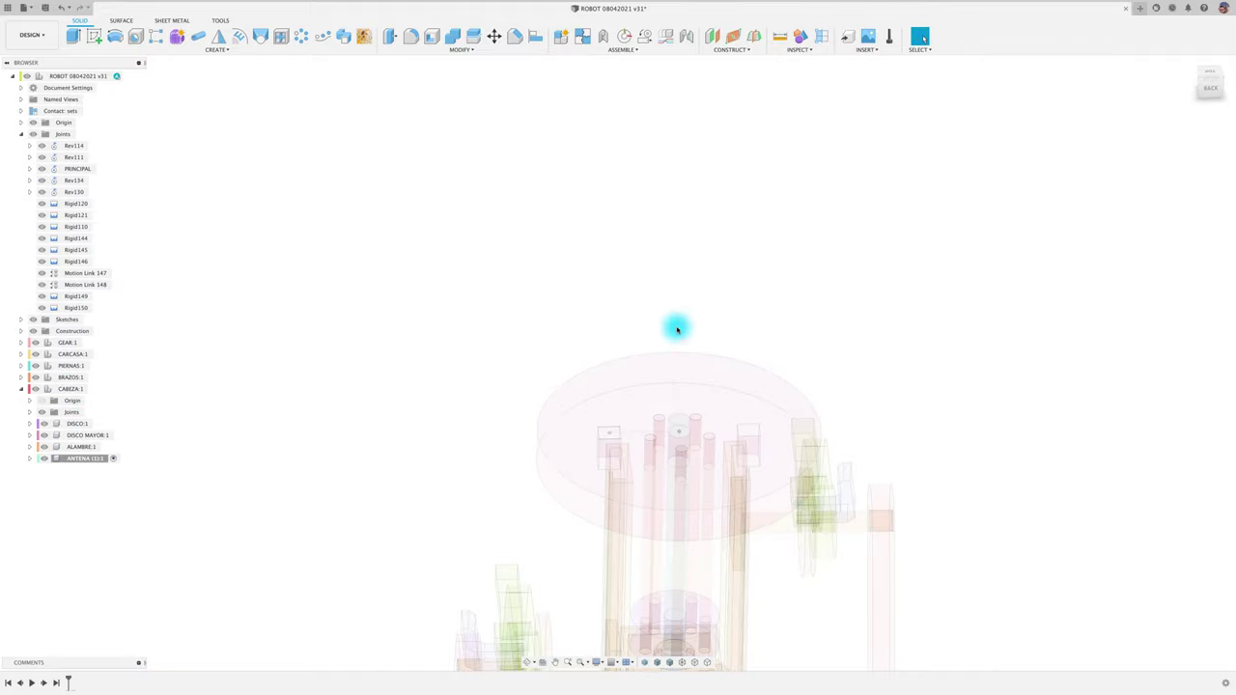
pyautogui.click(94, 35)
pyautogui.click(622, 460)
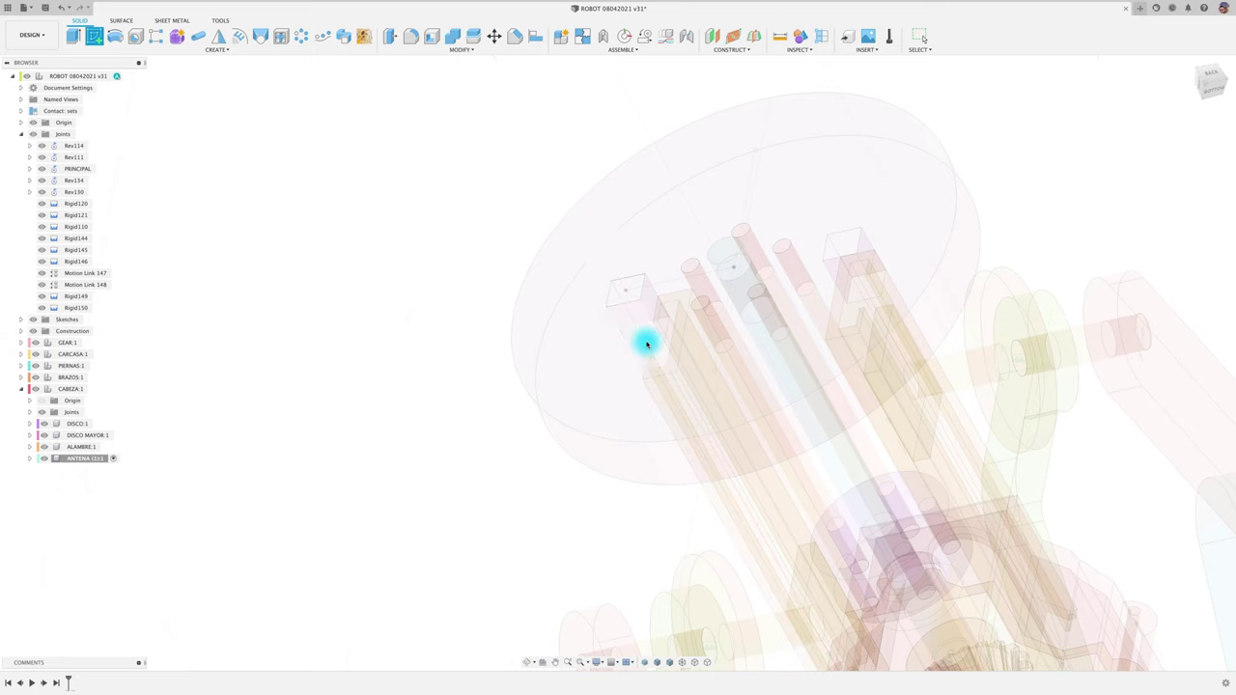
pyautogui.click(1201, 263)
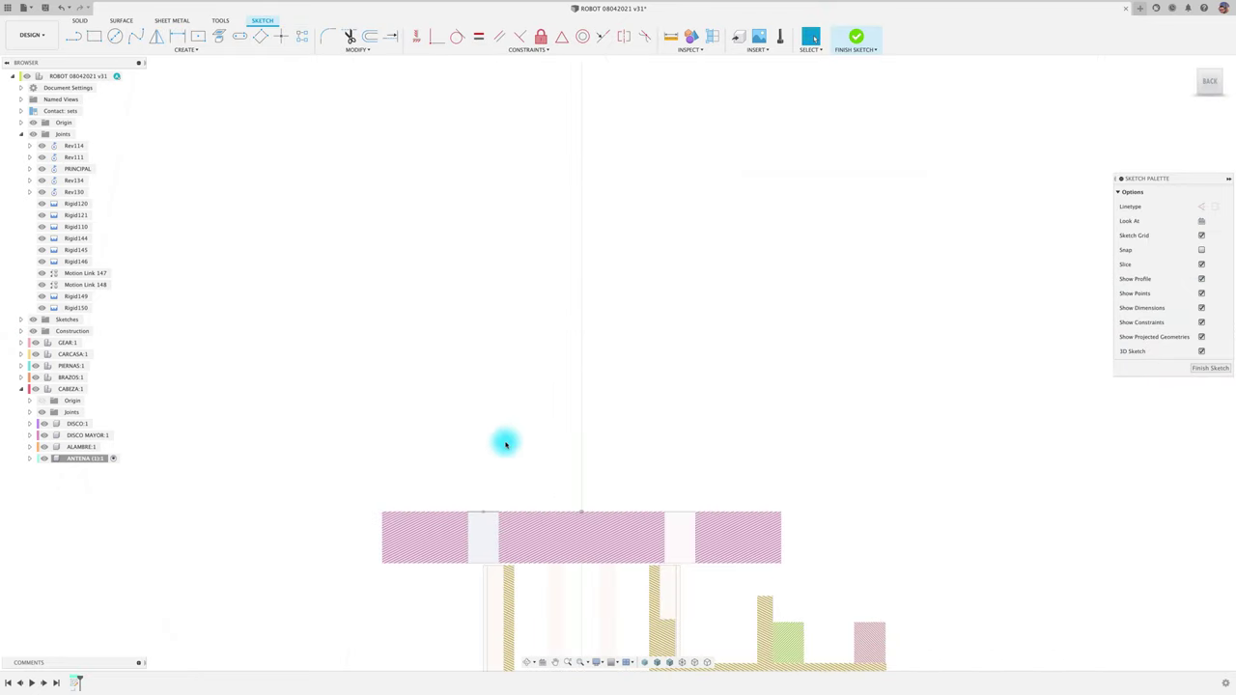
# - Project the disc face into the antenna sketch
pyautogui.press('p')
pyautogui.click(546, 464)
pyautogui.press('l')
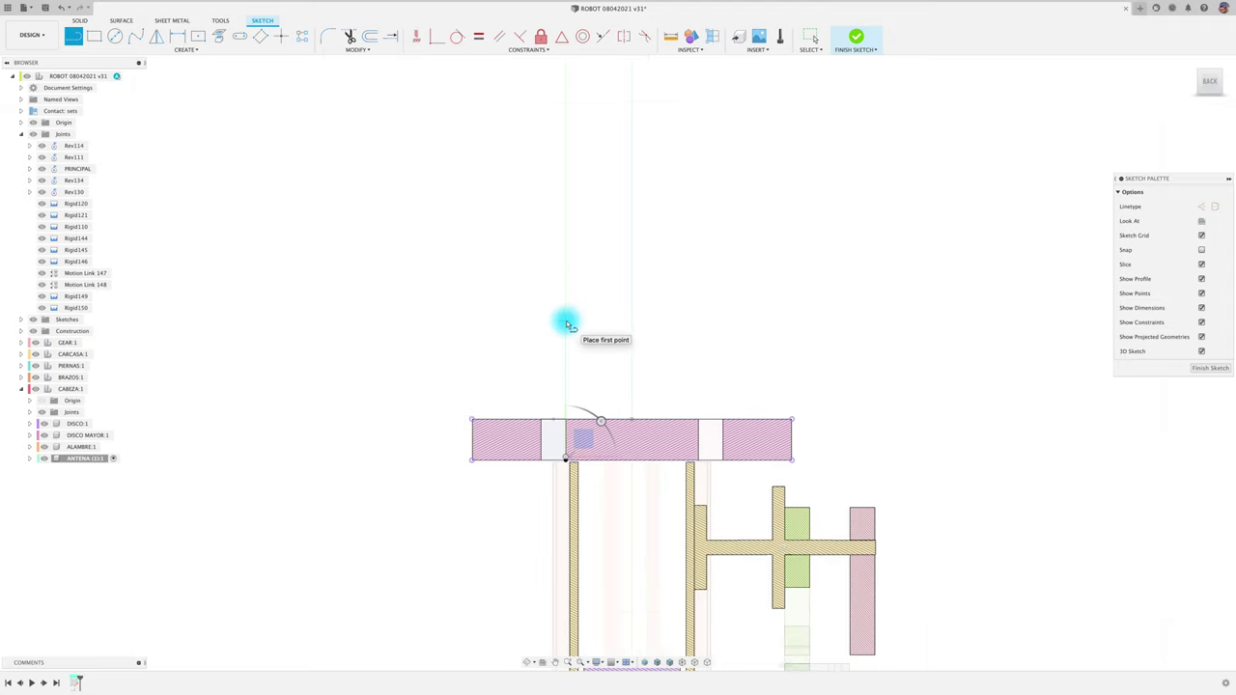
pyautogui.scroll(-5, 568, 323)
pyautogui.click(556, 521)
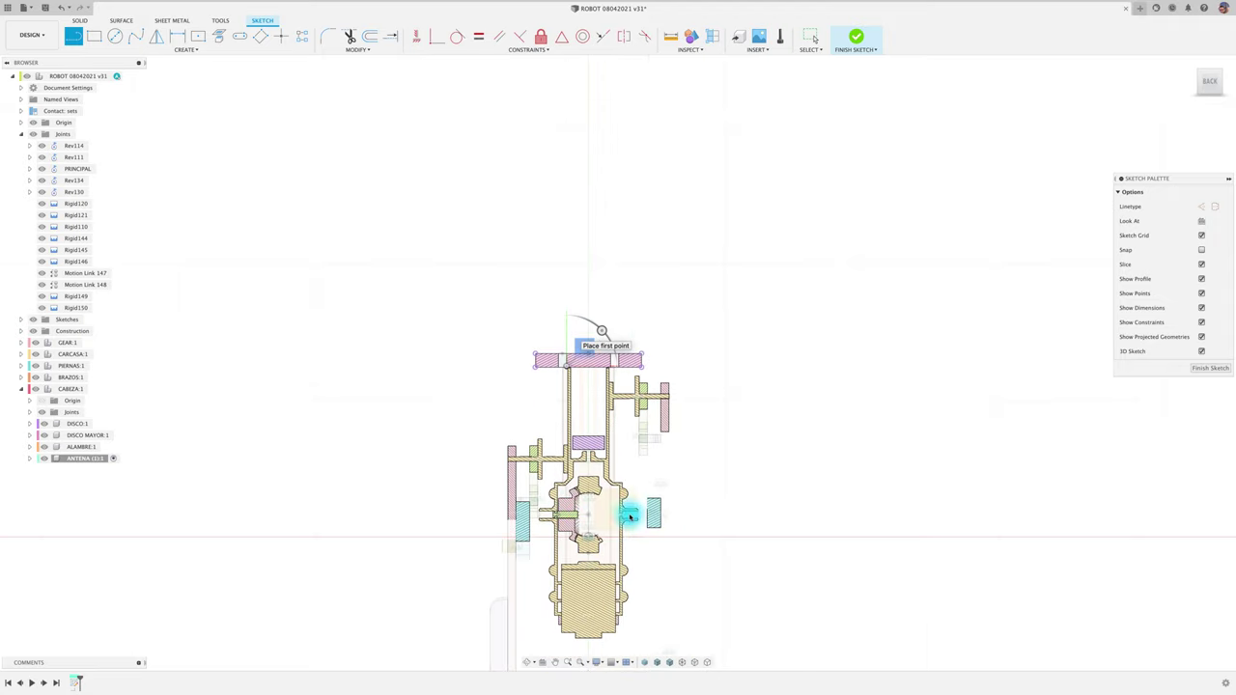
pyautogui.scroll(1, 588, 526)
pyautogui.scroll(3, 562, 250)
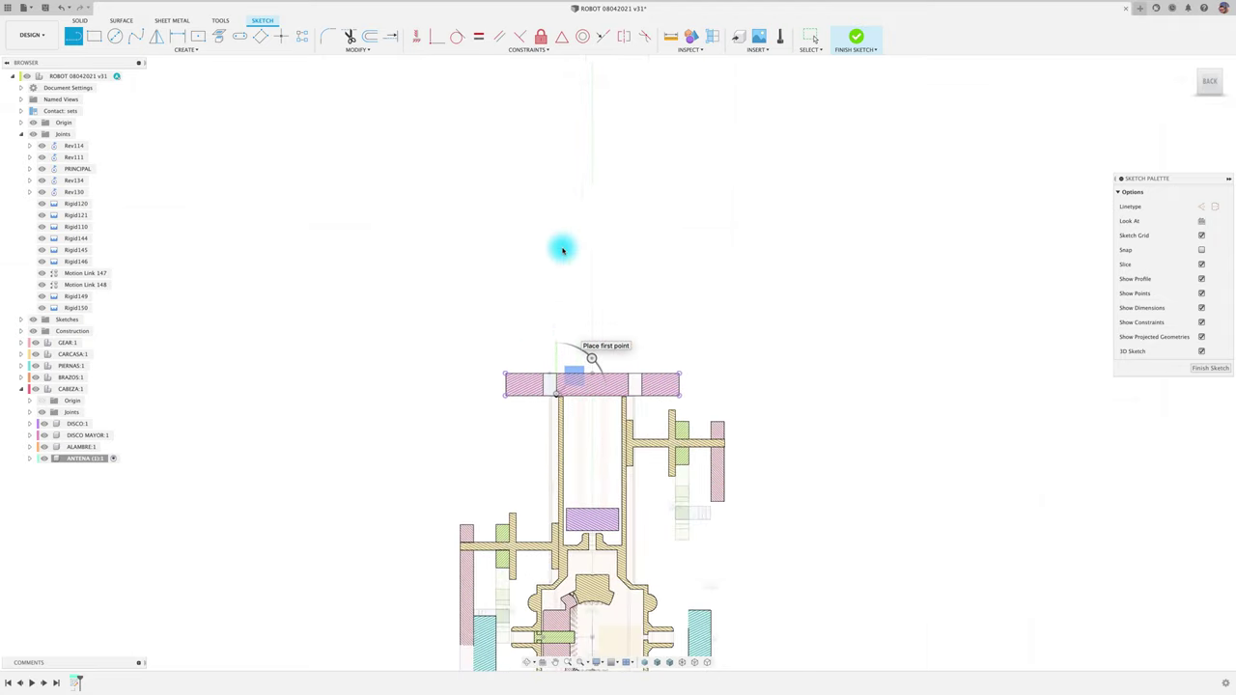
# - Draw the bent antenna centreline: a slanted line plus a vertical segment to the disc edge
pyautogui.click(555, 311)
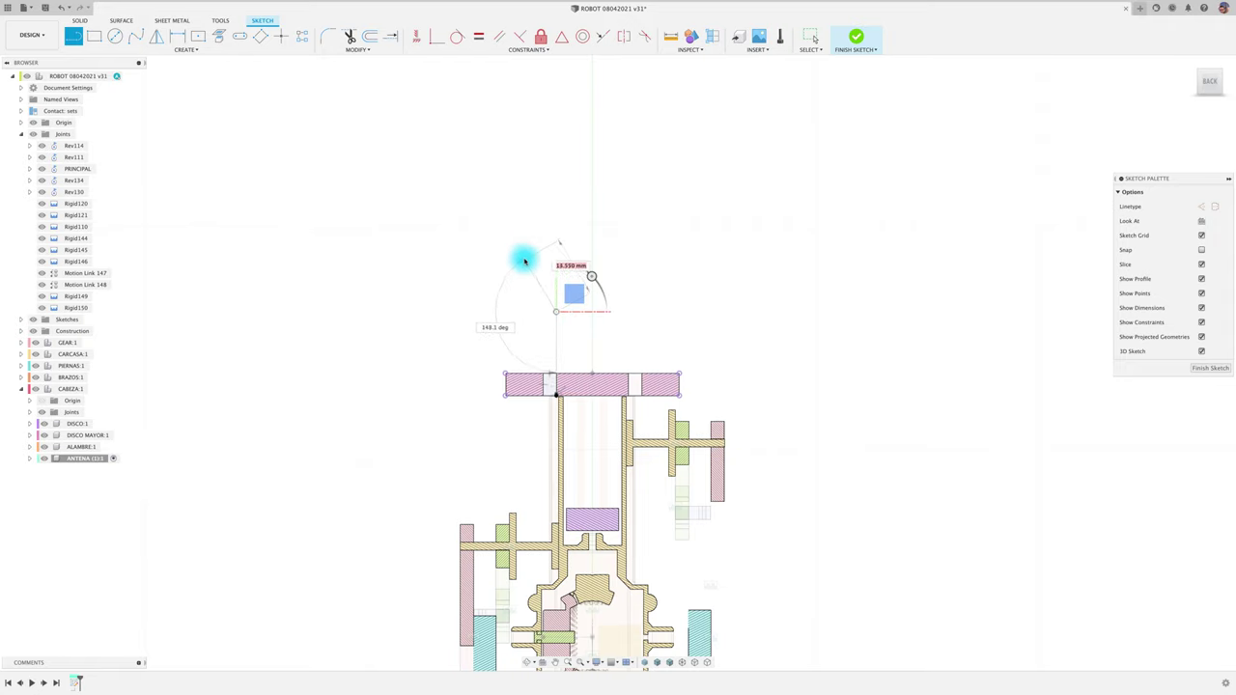
pyautogui.click(512, 239)
pyautogui.press('Escape')
pyautogui.press('l')
pyautogui.click(555, 311)
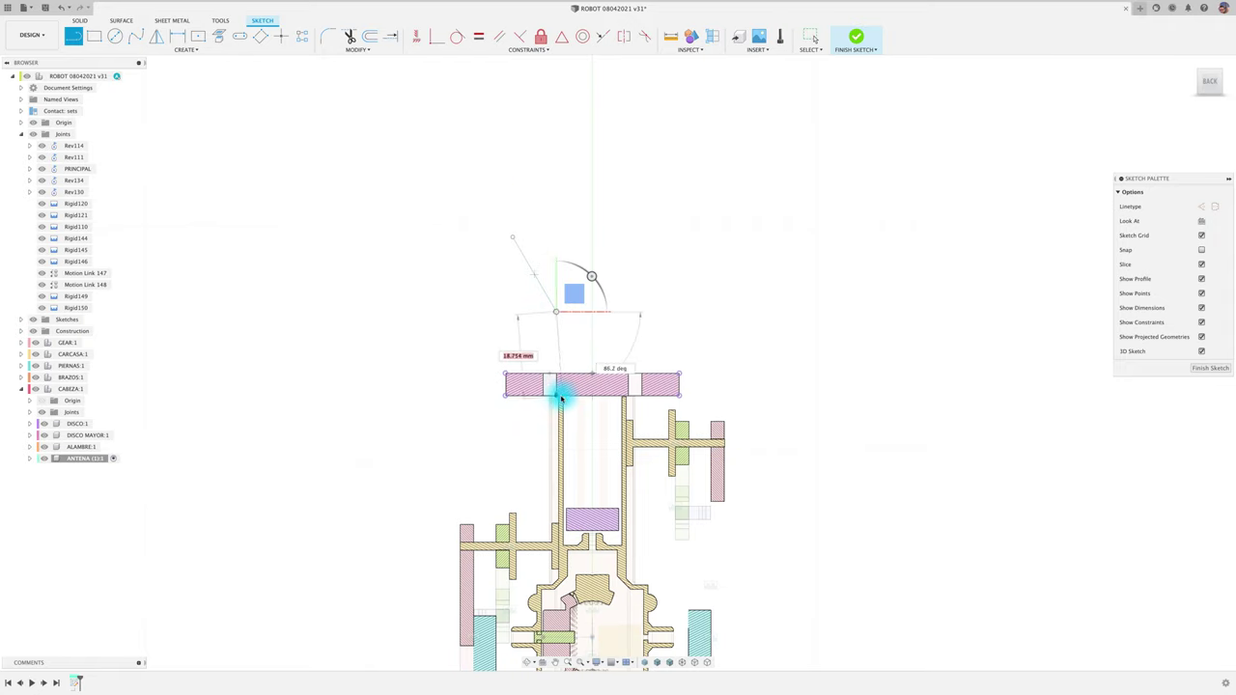
pyautogui.scroll(5, 560, 387)
pyautogui.click(366, 384)
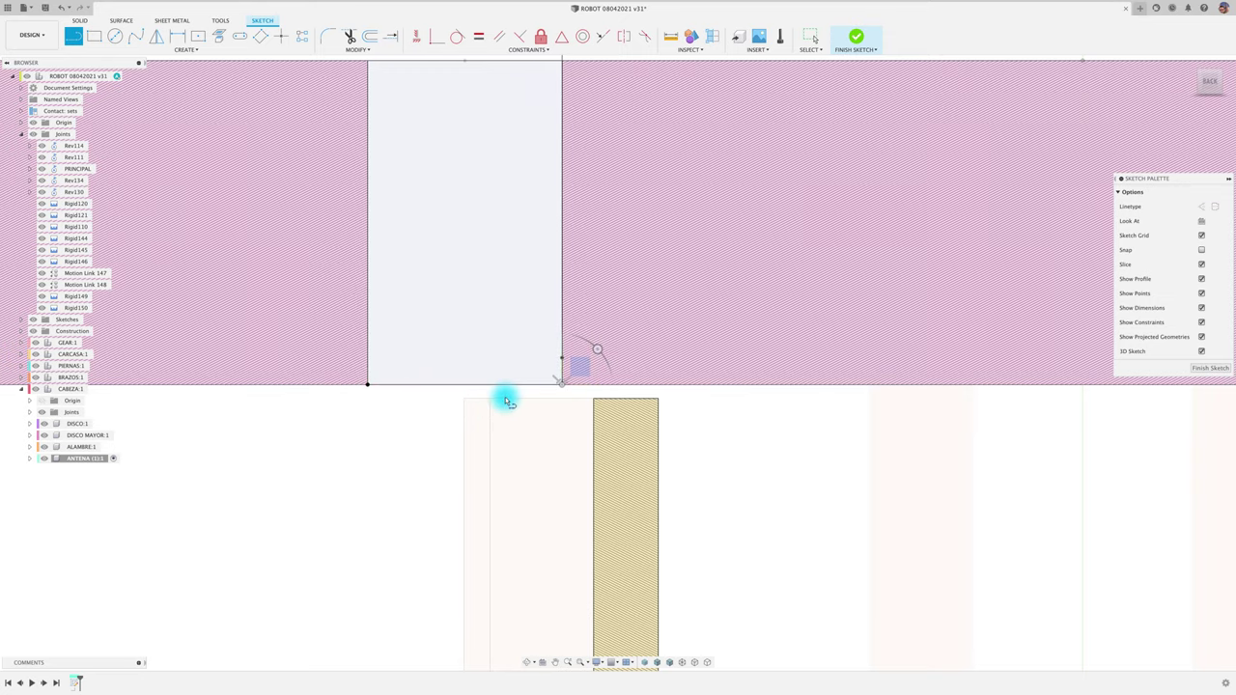
pyautogui.scroll(-5, 377, 215)
pyautogui.scroll(-3, 381, 319)
pyautogui.scroll(-5, 386, 202)
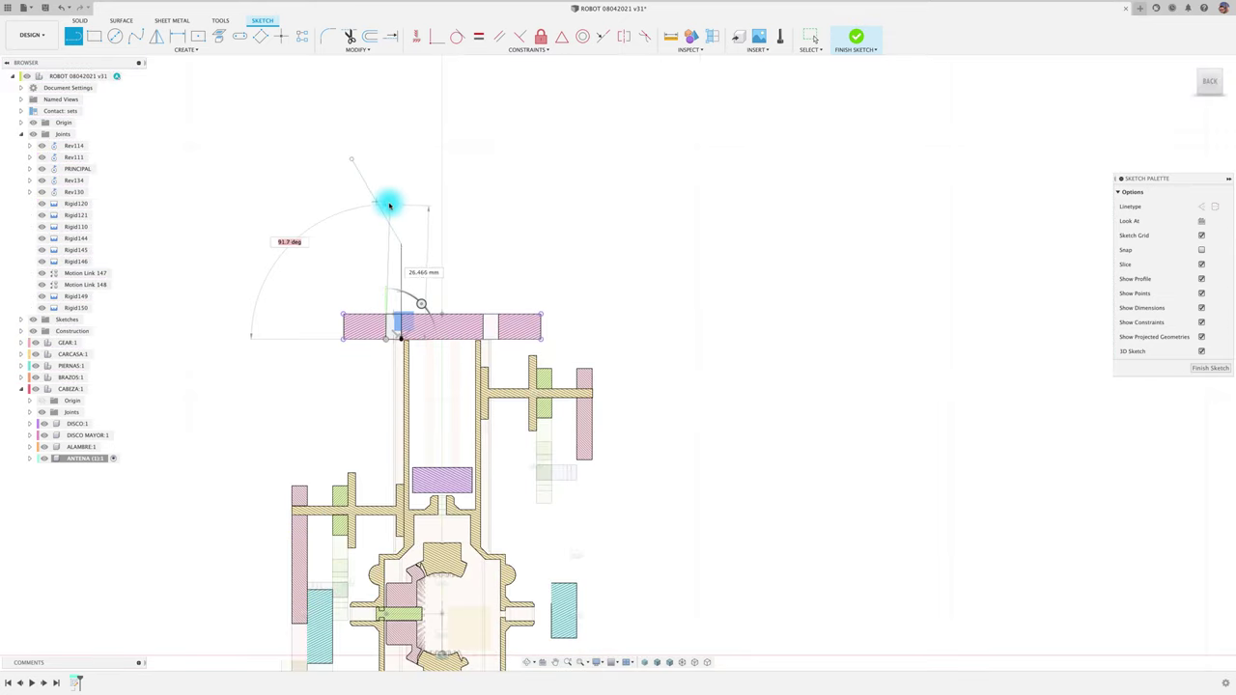
pyautogui.moveTo(386, 190); pyautogui.dragTo(414, 248, button='middle')
# - Offset the antenna line chain 3 mm to form the stem's width
pyautogui.press('o')
pyautogui.click(404, 241)
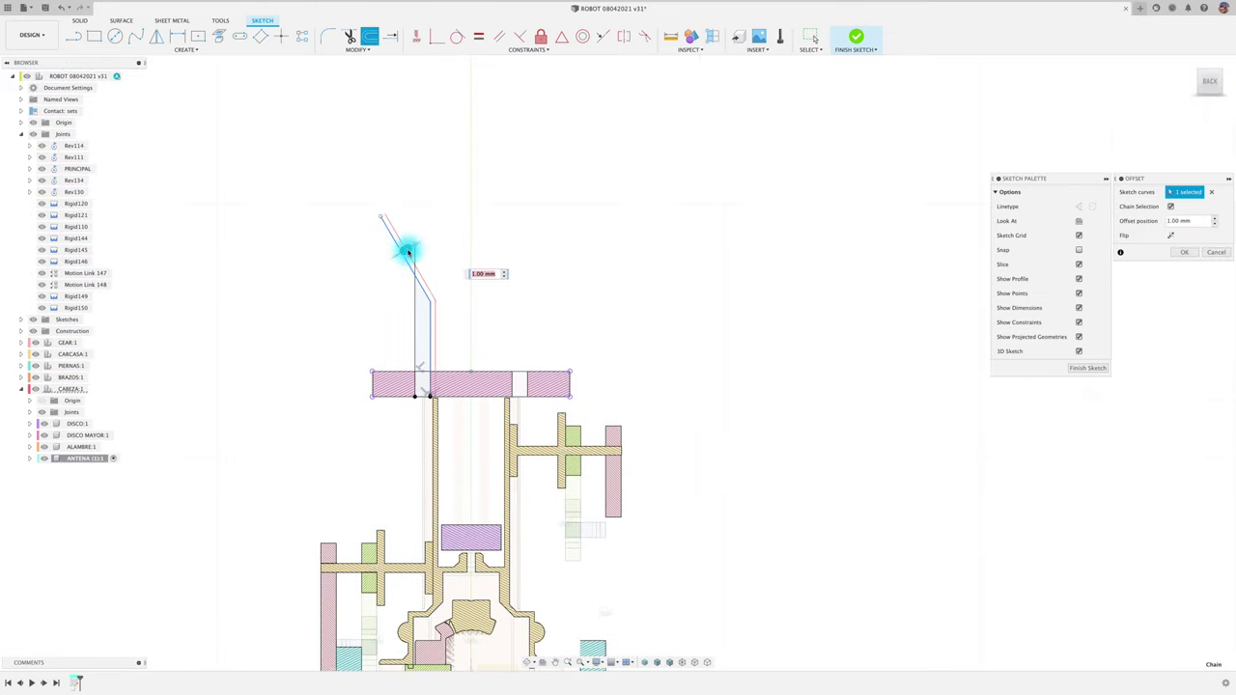
pyautogui.press('Return')
pyautogui.scroll(1, 422, 258)
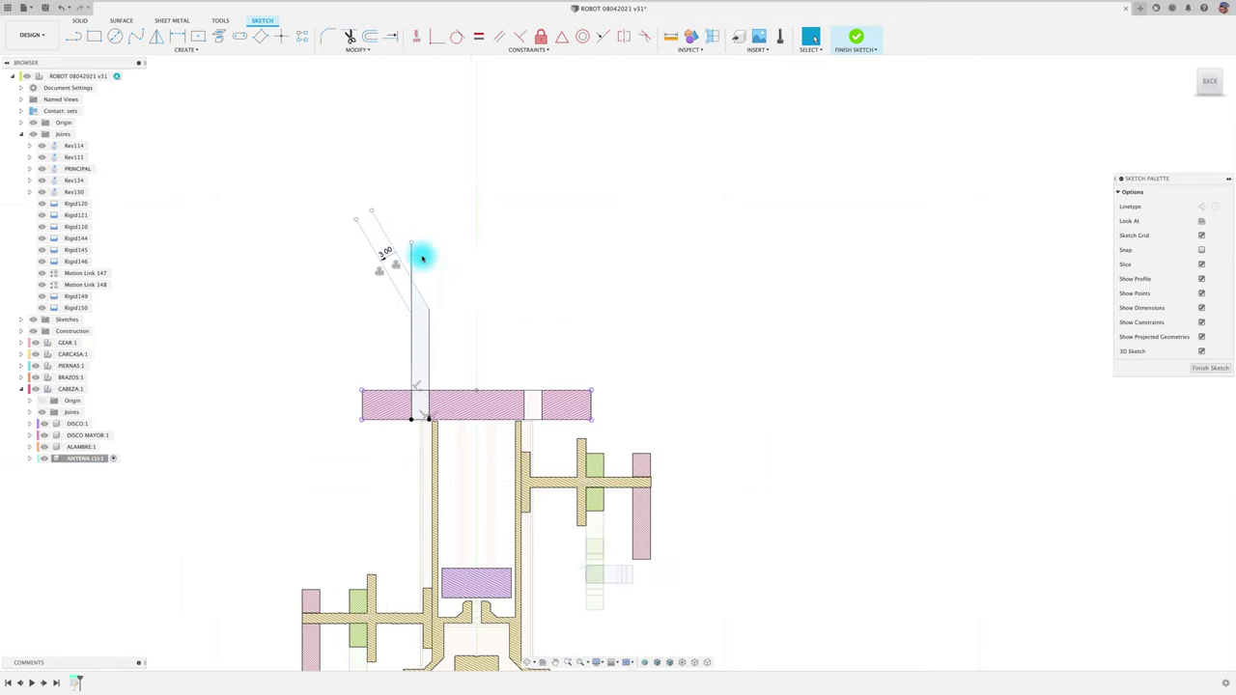
pyautogui.scroll(1, 413, 261)
pyautogui.scroll(2, 433, 240)
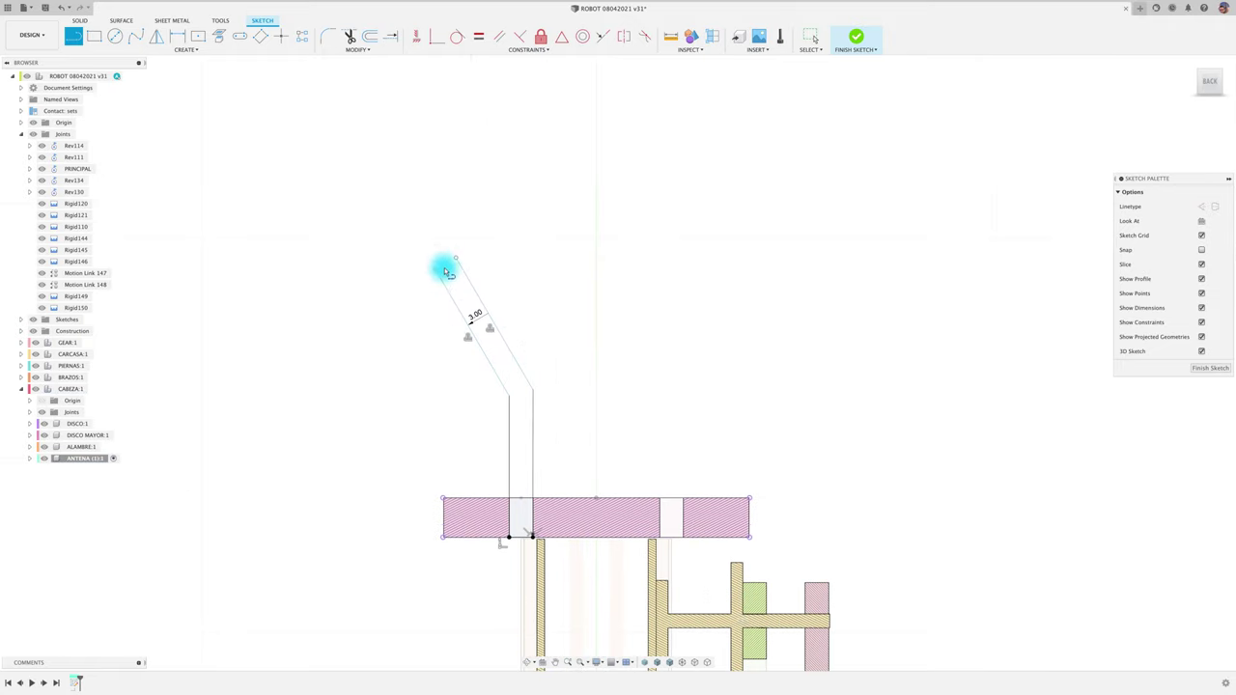
# - Add a ring circle at the antenna tip and select the ring profiles for extrusion
pyautogui.press('c')
pyautogui.scroll(2, 446, 269)
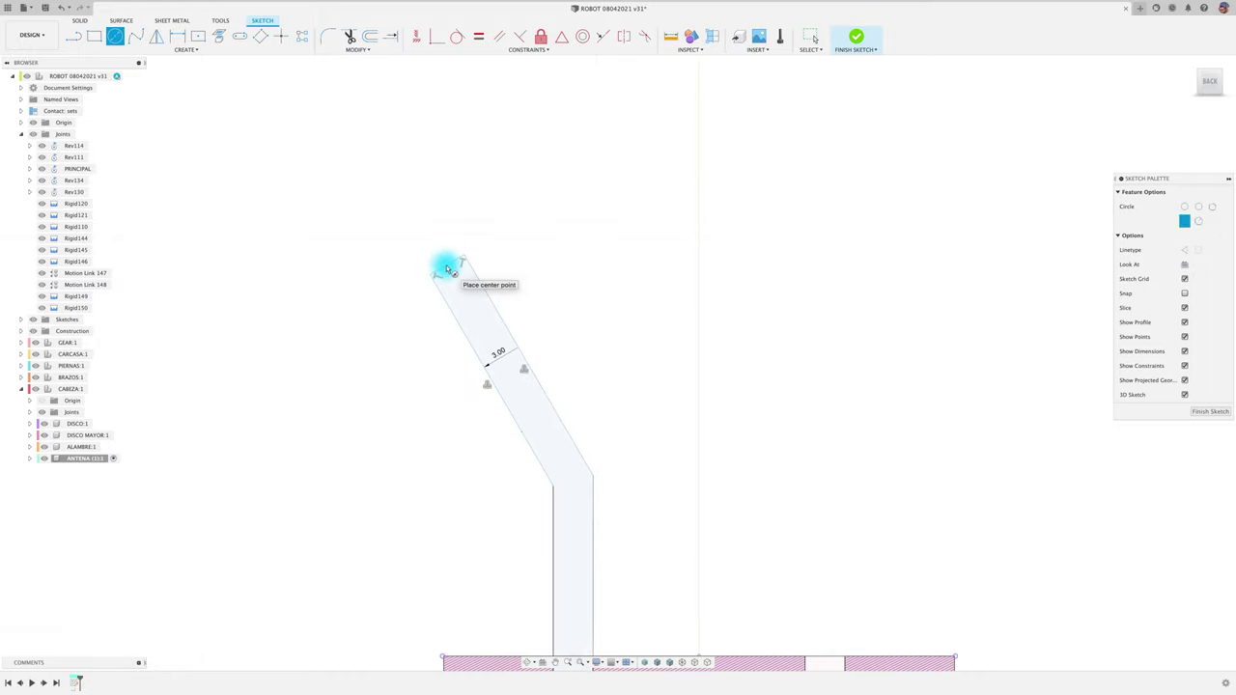
pyautogui.scroll(4, 450, 268)
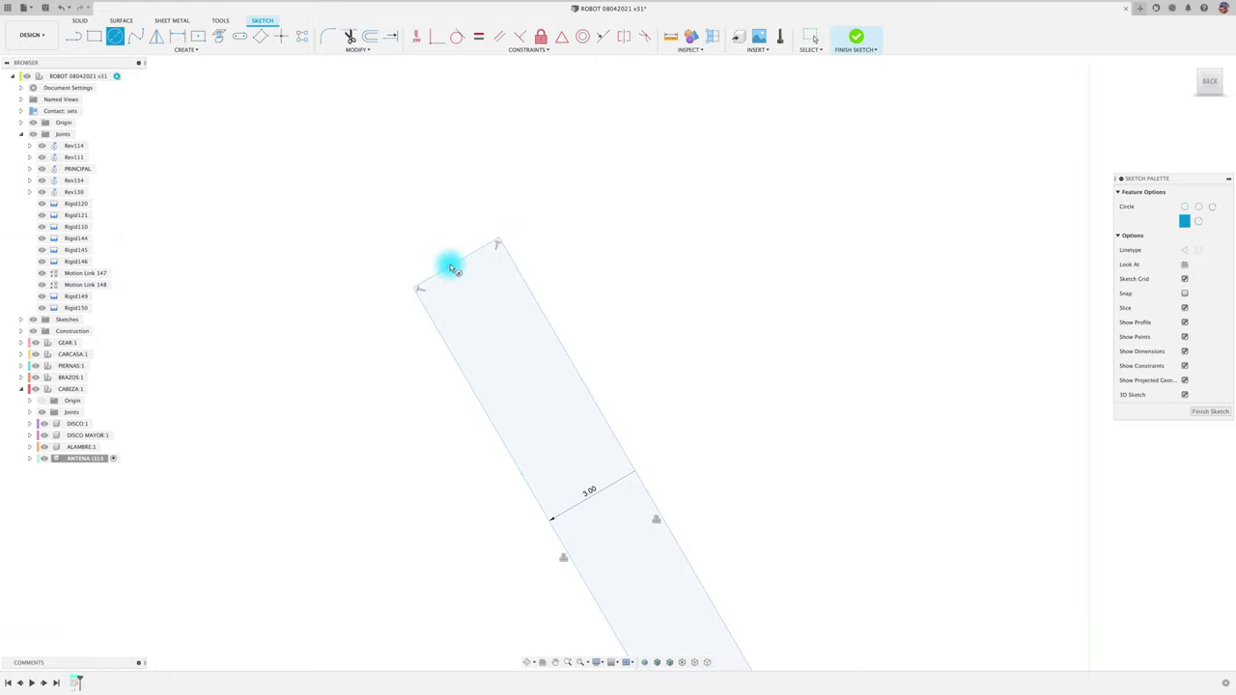
pyautogui.click(473, 247)
pyautogui.press('Escape')
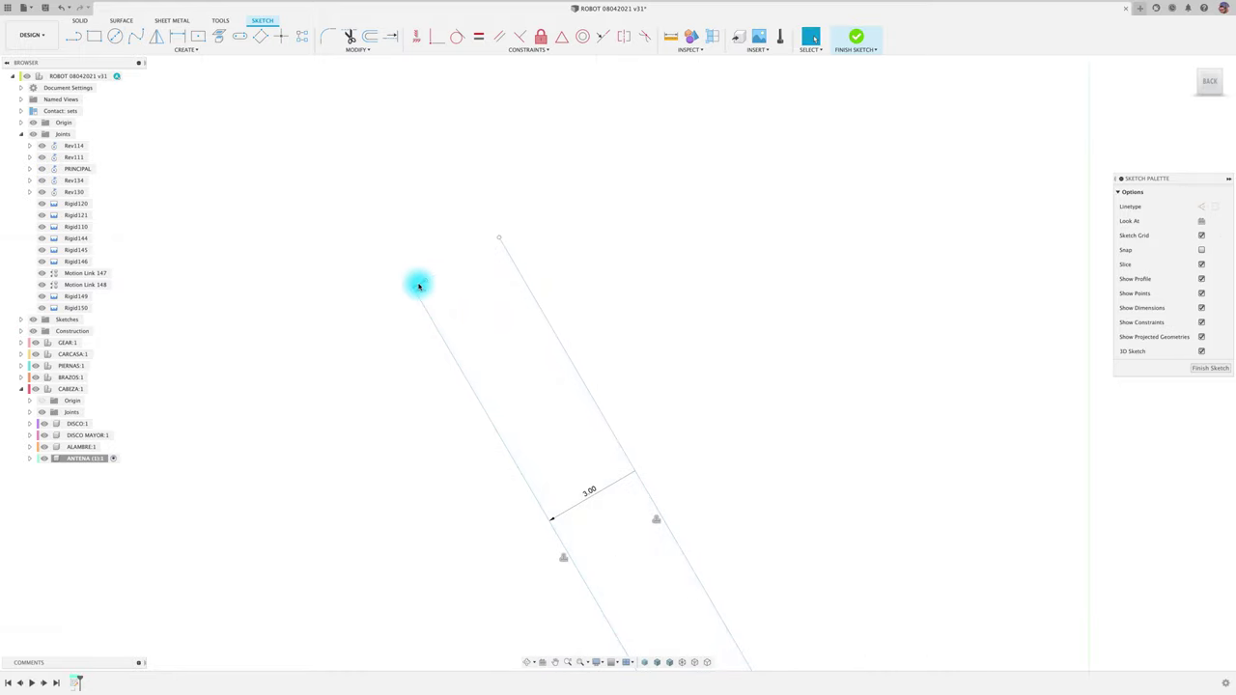
pyautogui.press('c')
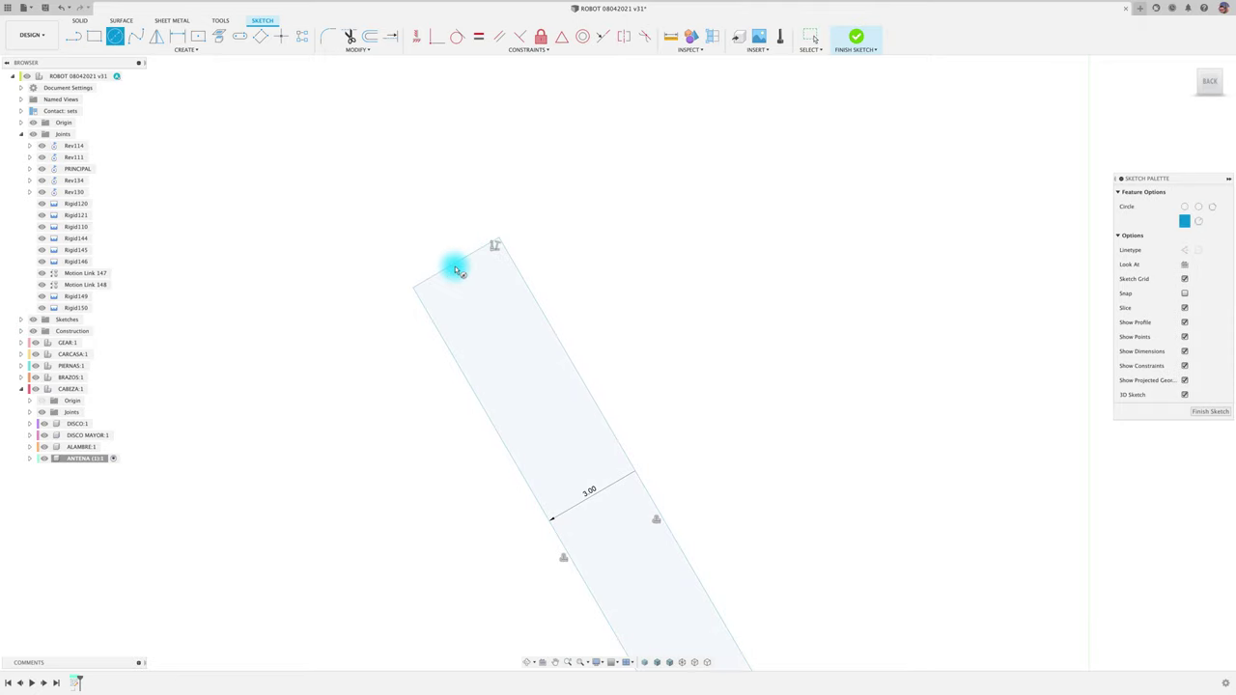
pyautogui.click(499, 238)
pyautogui.scroll(-5, 541, 213)
pyautogui.click(555, 200)
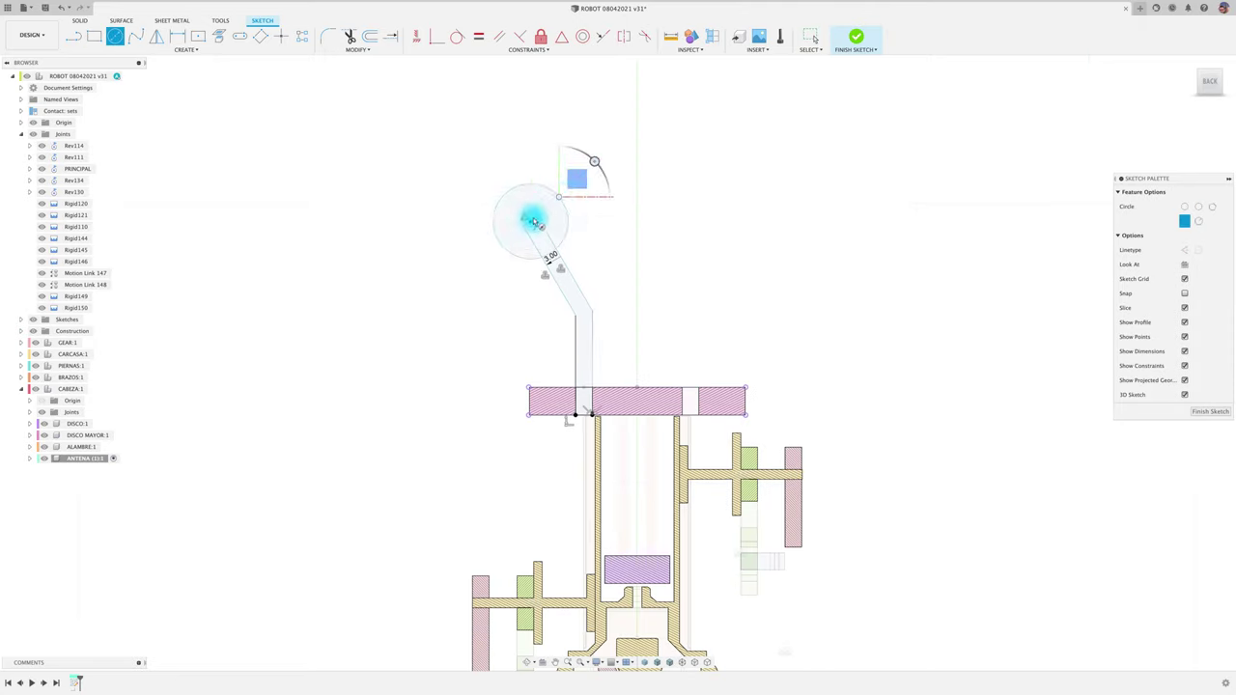
pyautogui.press('t')
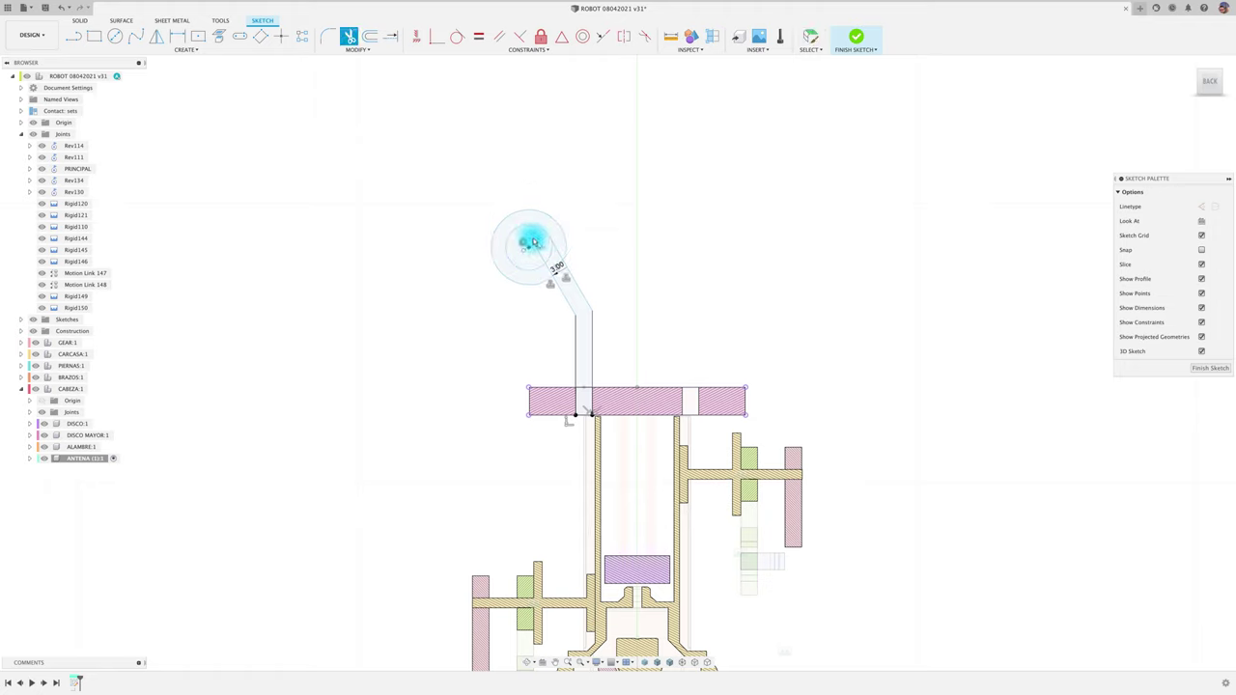
pyautogui.moveTo(524, 245); pyautogui.dragTo(527, 226)
pyautogui.press('e')
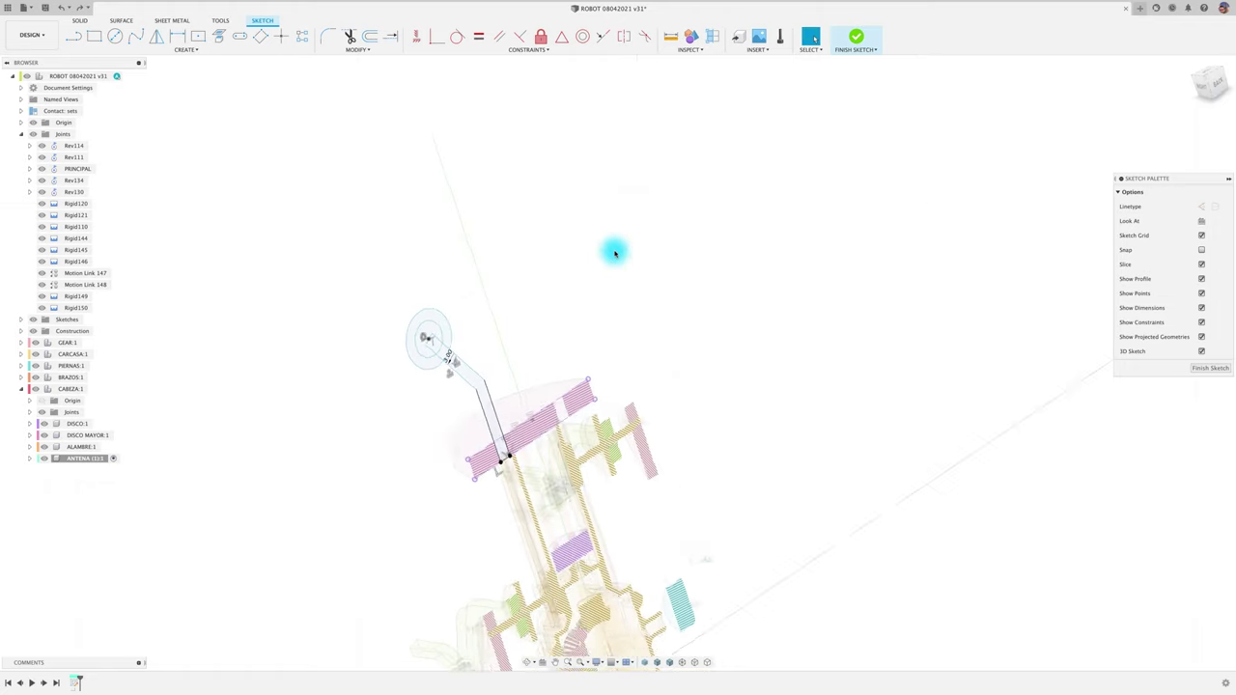
pyautogui.click(543, 243)
# - Extrude the antenna stem and ring profiles into a solid
pyautogui.click(556, 286)
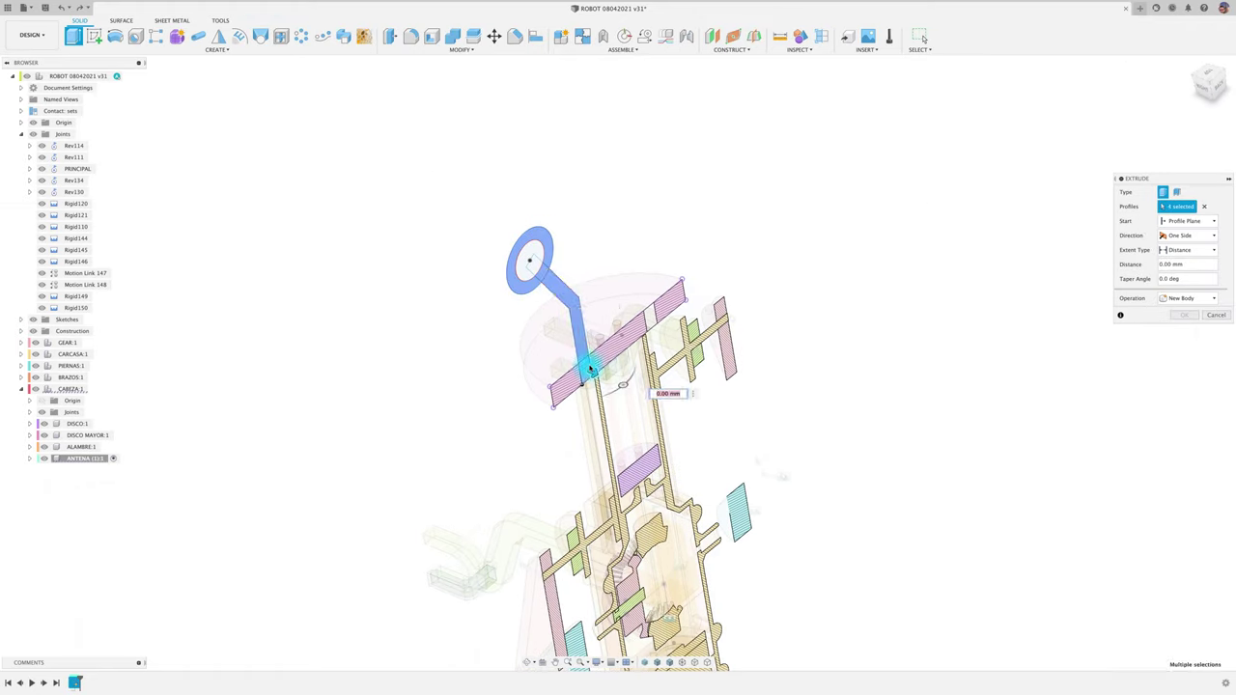
pyautogui.click(1183, 315)
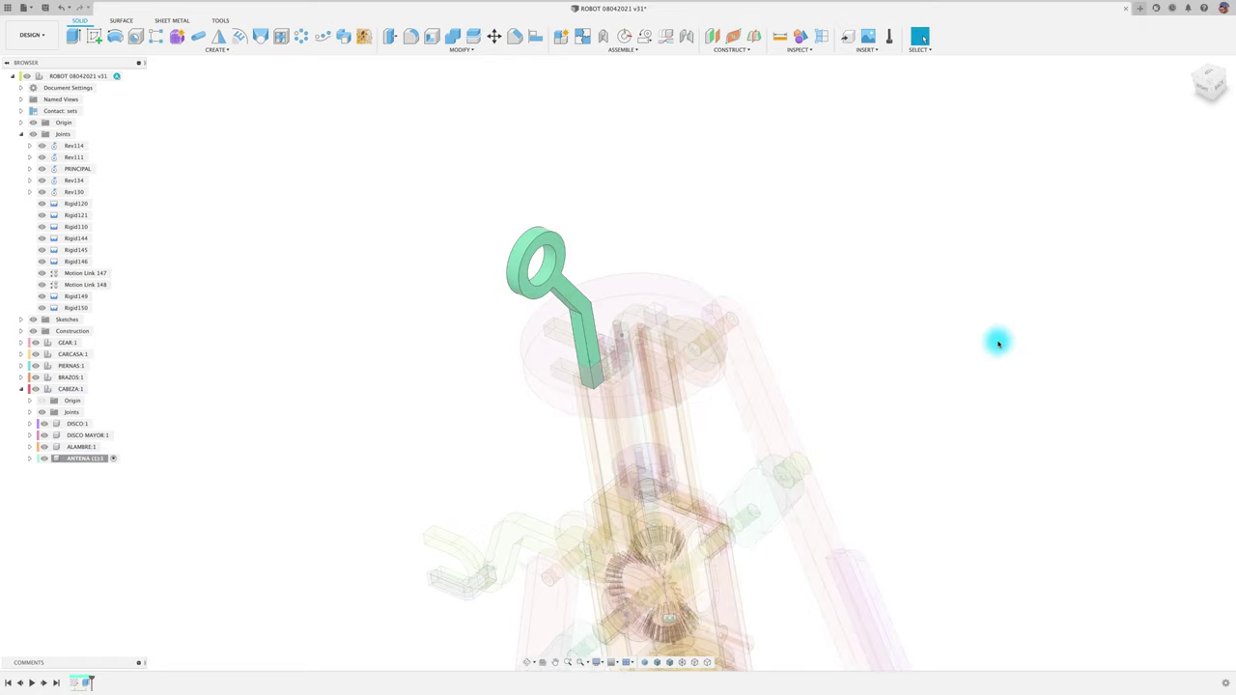
pyautogui.keyDown('shift'); pyautogui.moveTo(998, 342); pyautogui.dragTo(292, 258, button='middle'); pyautogui.keyUp('shift')
# - Activate the robot assembly and lock the antenna to the head with a rigid as-built joint
pyautogui.click(116, 75)
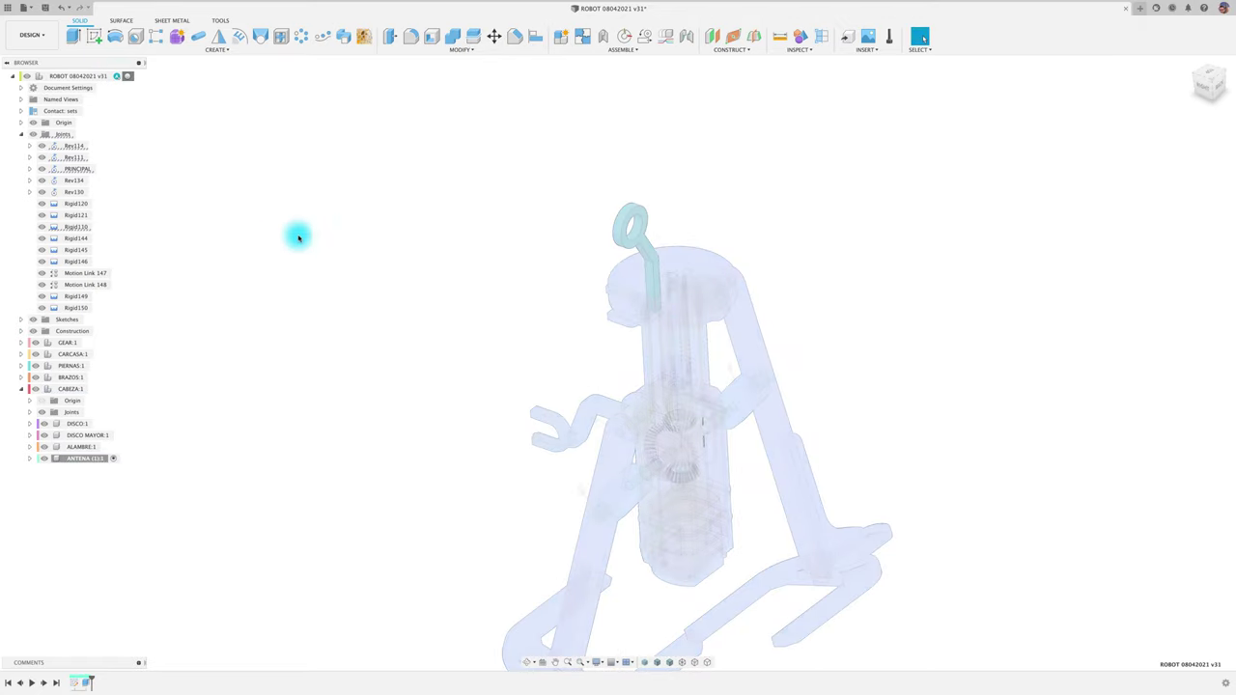
pyautogui.click(622, 49)
pyautogui.click(587, 86)
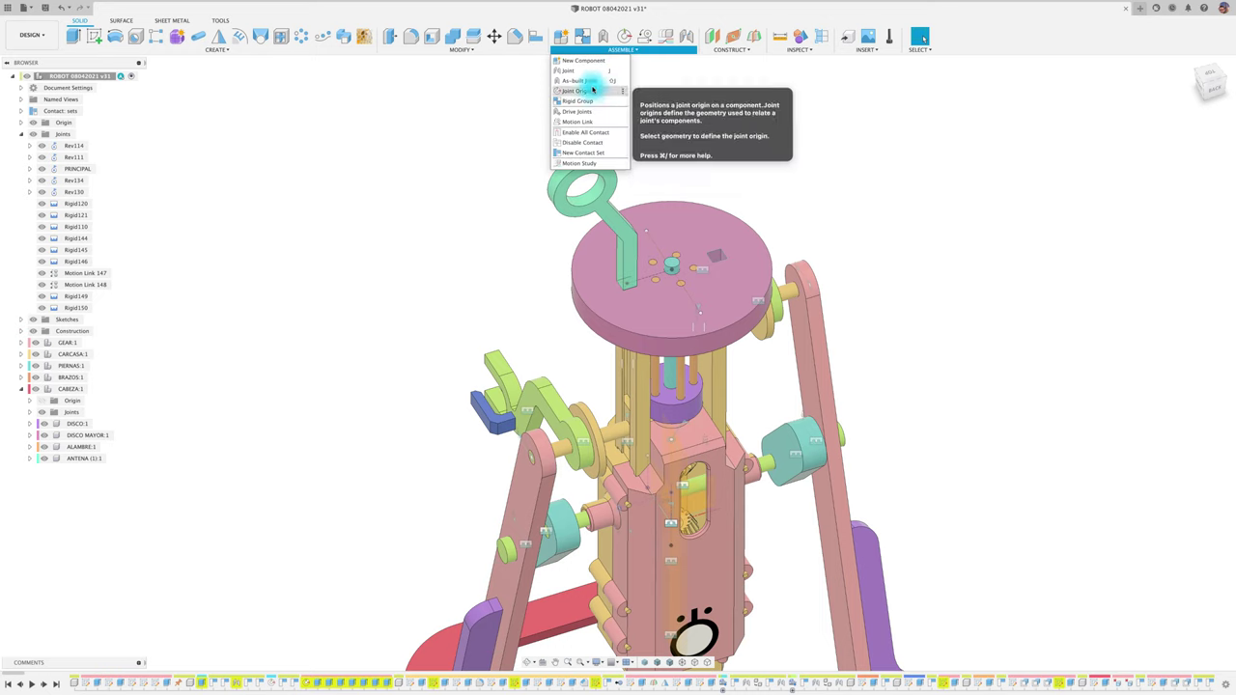
pyautogui.click(592, 276)
pyautogui.click(1175, 254)
# - Paste a copy of the antenna and move and rotate it into place
pyautogui.hotkey('ctrl', 'v')
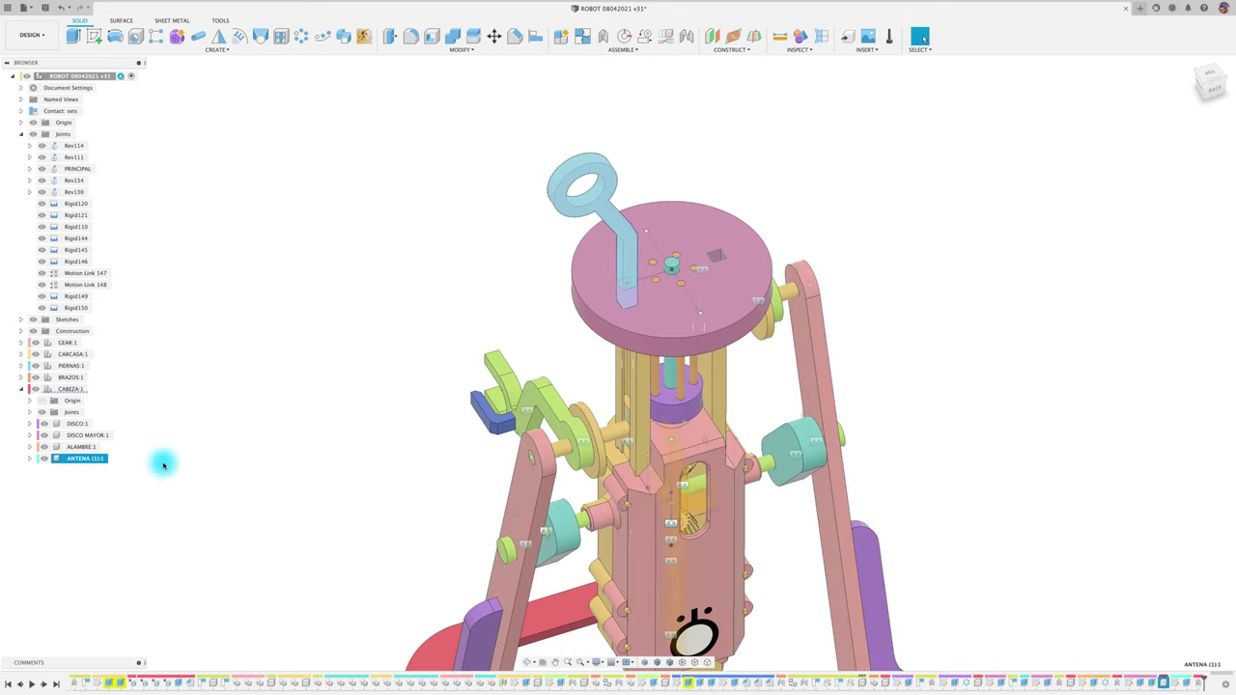
pyautogui.moveTo(490, 353)
pyautogui.mouseDown()
pyautogui.moveTo(813, 159)
pyautogui.moveTo(811, 196)
pyautogui.mouseUp()
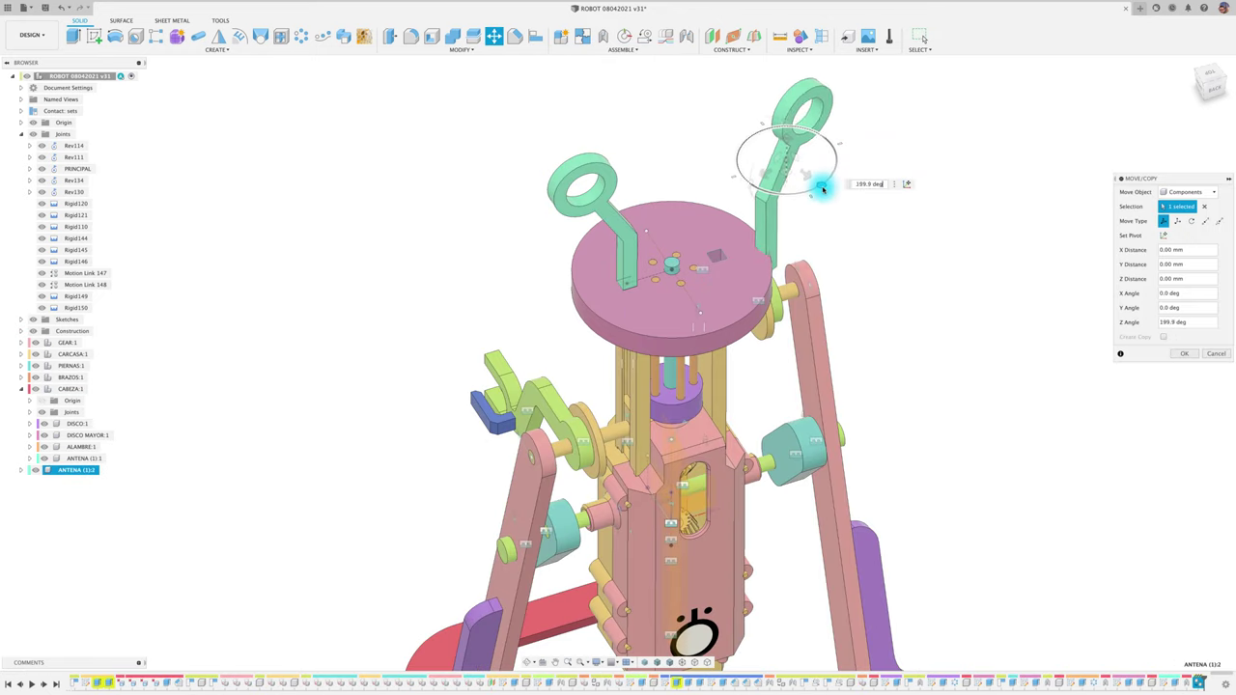
pyautogui.click(1178, 357)
pyautogui.keyDown('shift'); pyautogui.moveTo(1179, 356); pyautogui.dragTo(844, 257, button='middle'); pyautogui.keyUp('shift')
pyautogui.scroll(5, 845, 255)
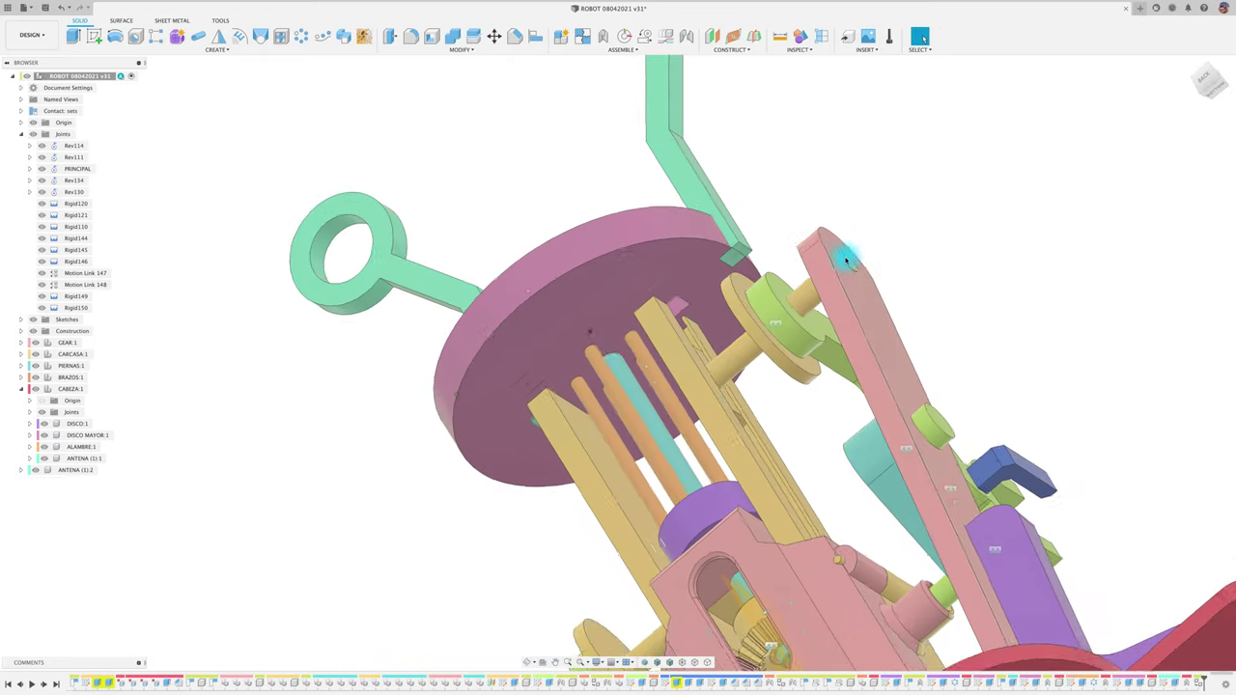
# - Rigidly joint the antenna copy to the matching hole on the disc
pyautogui.press('j')
pyautogui.click(806, 249)
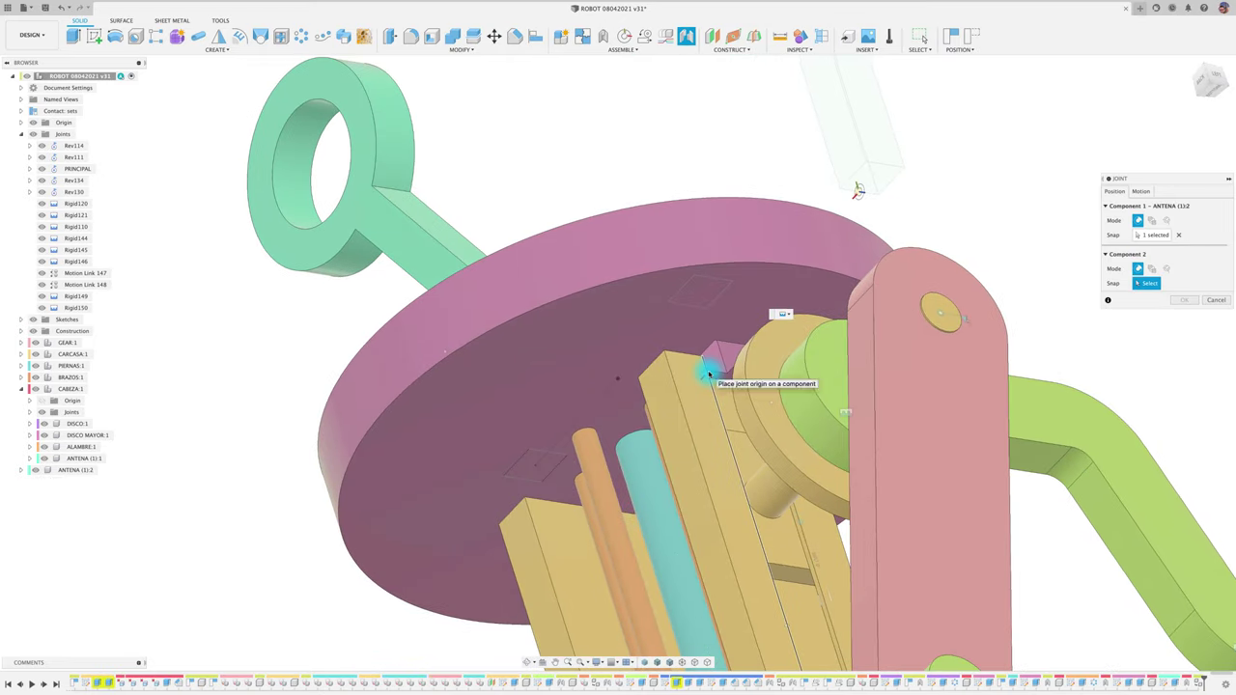
pyautogui.click(634, 366)
pyautogui.click(1140, 191)
pyautogui.click(1184, 251)
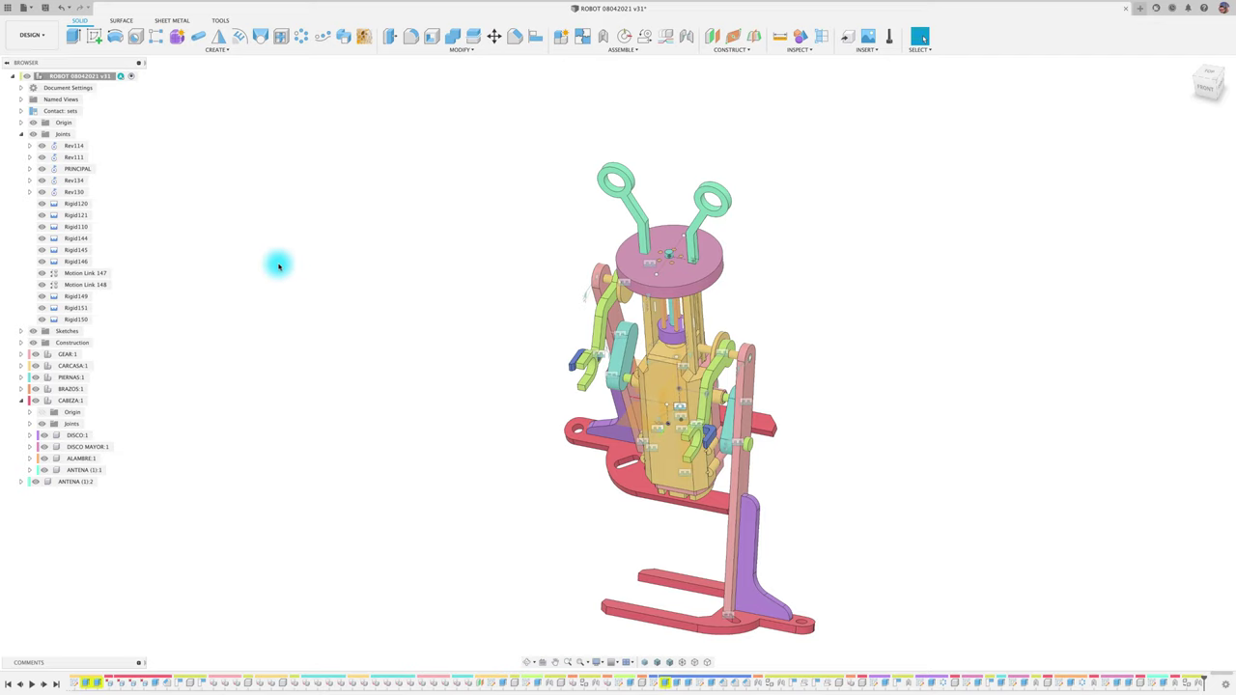
# - Run Animate Model on the PRINCIPAL joint to play the robot's motion
pyautogui.rightClick(89, 170)
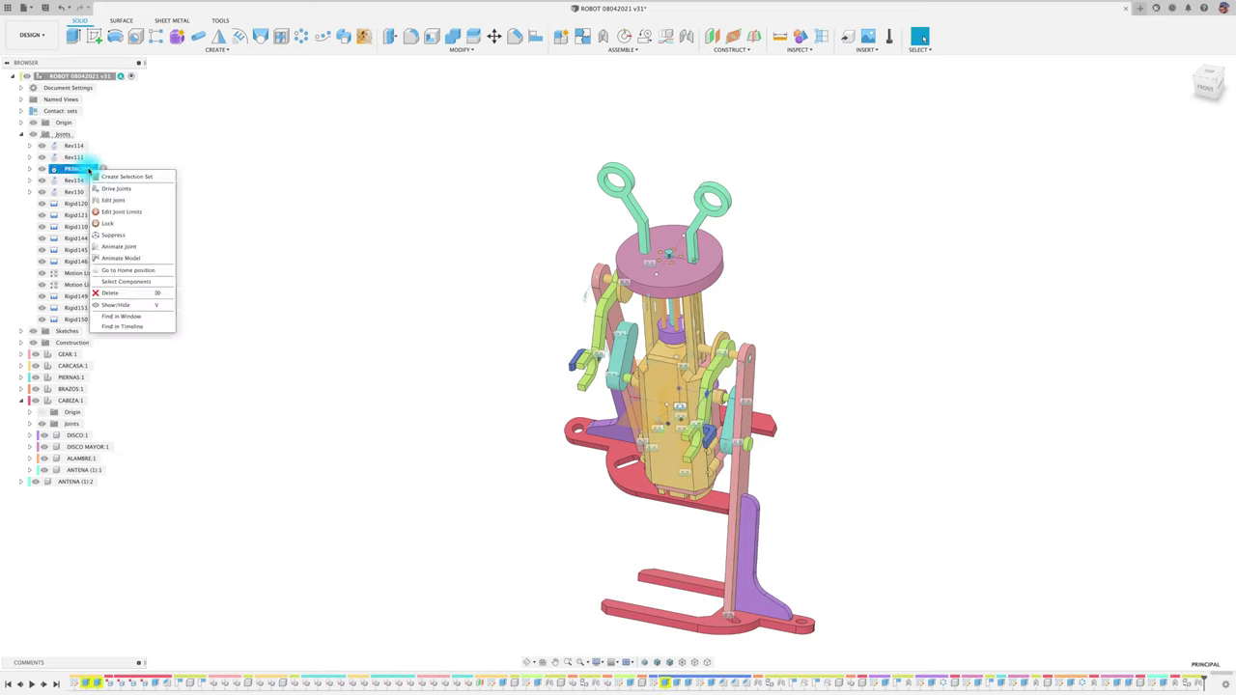
pyautogui.click(133, 258)
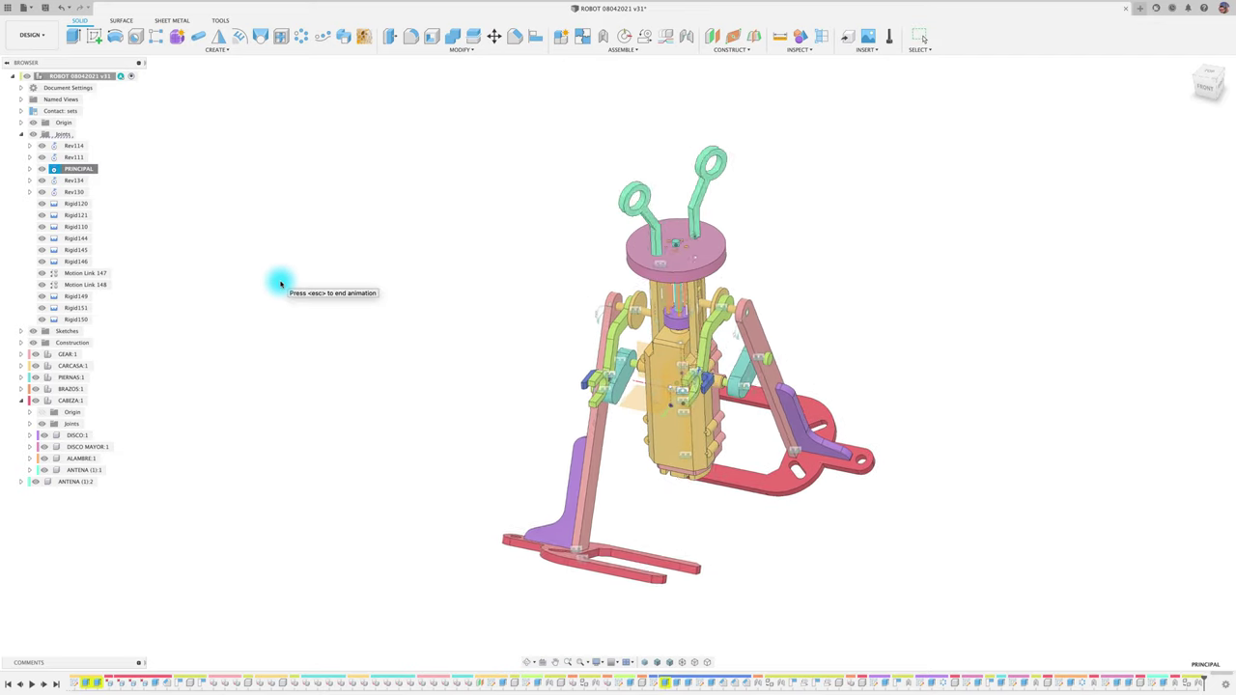